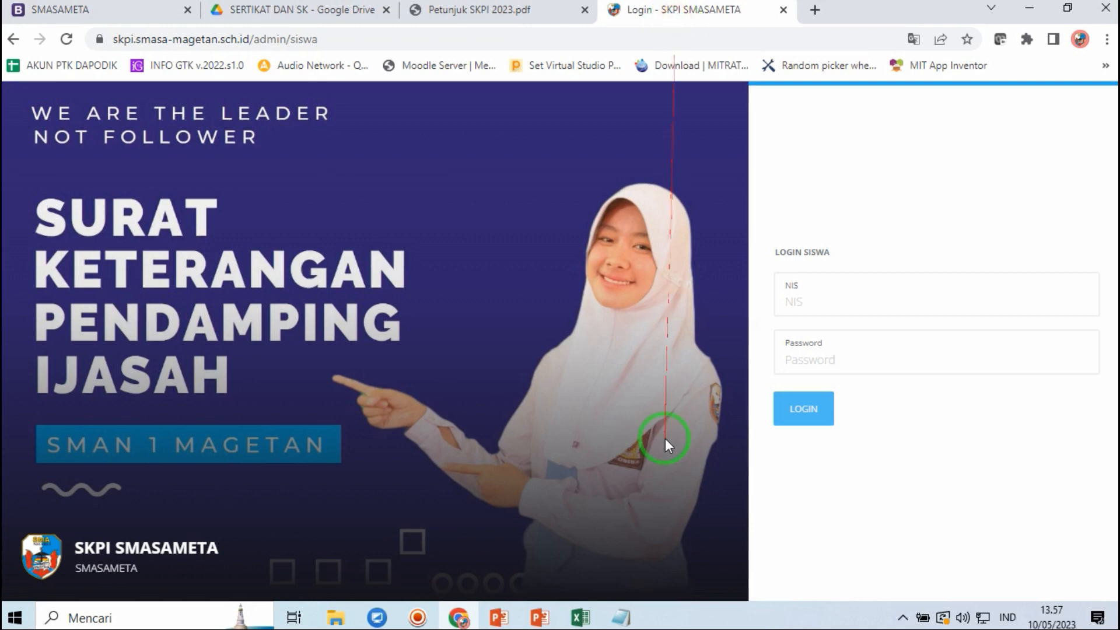
left_click(621, 617)
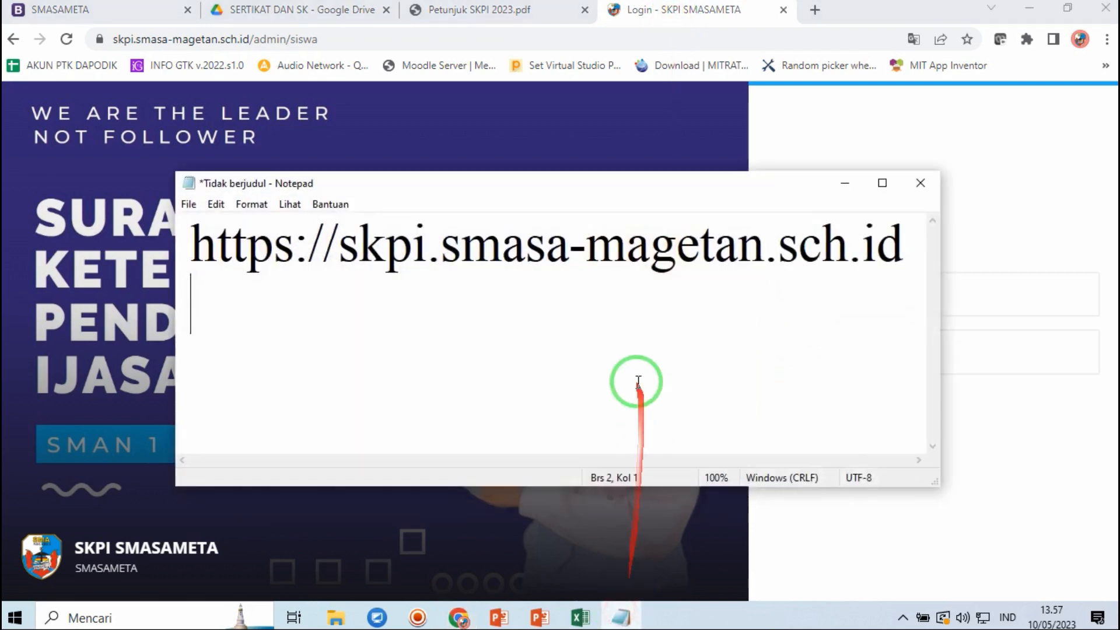
left_click(469, 293)
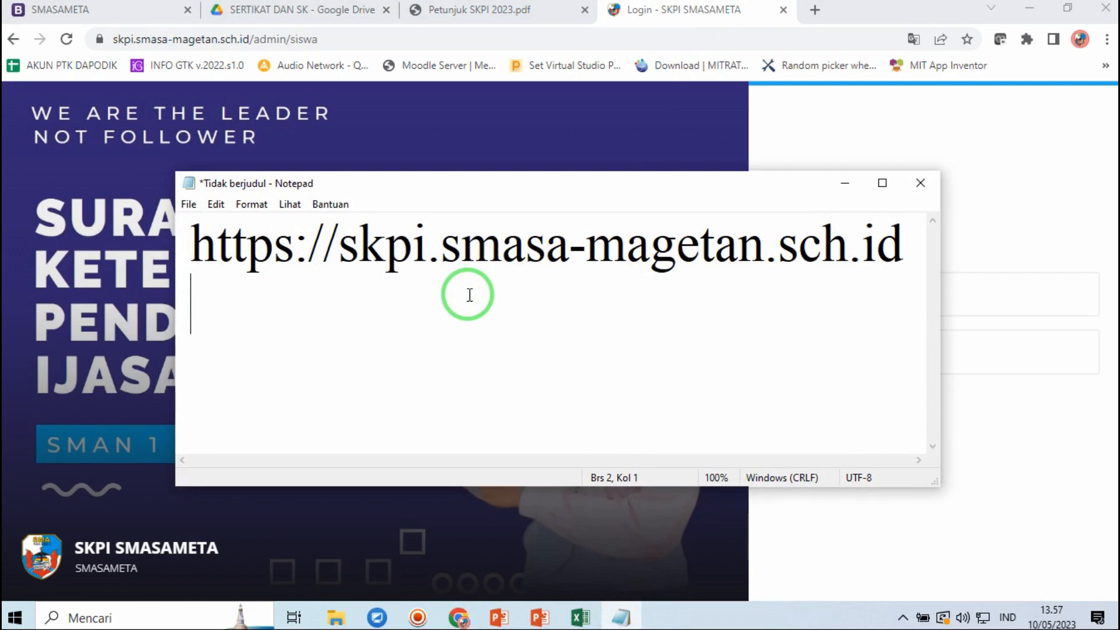
left_click(845, 182)
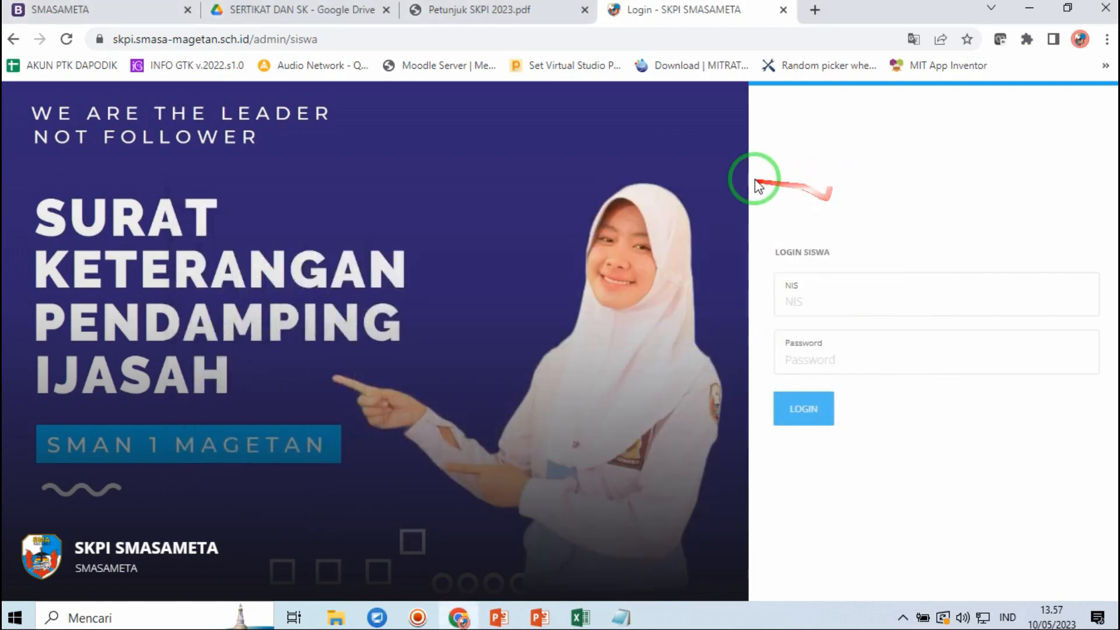
- Strip admin/siswa from the URL to reach the landing page, then open Login Siswa
left_click(248, 38)
left_click_drag(292, 39, 444, 64)
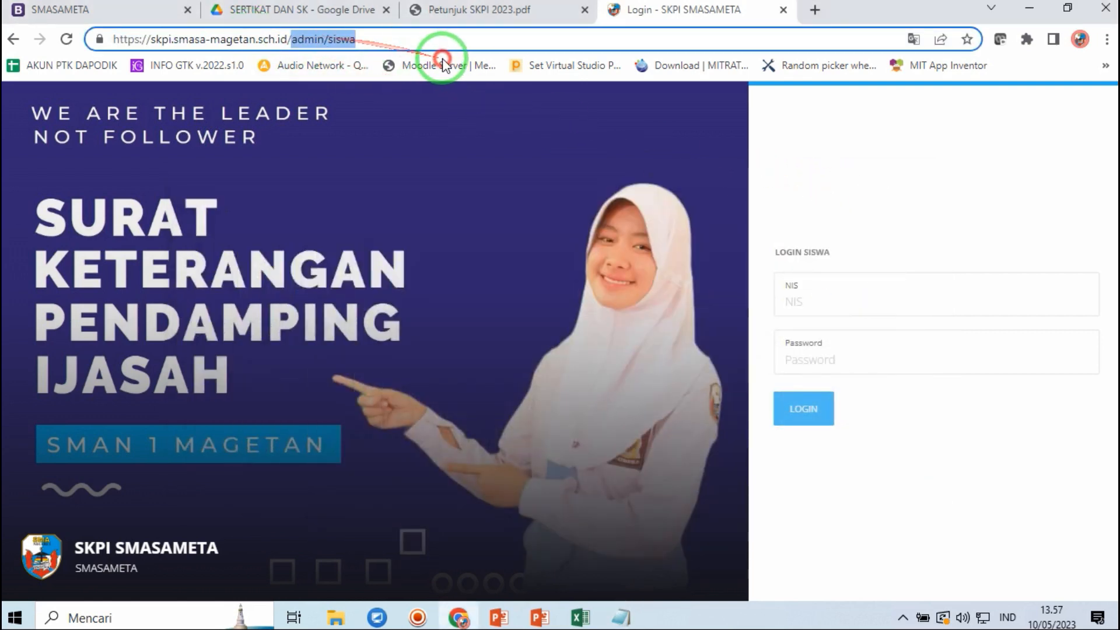
key("BackSpace")
key("Return")
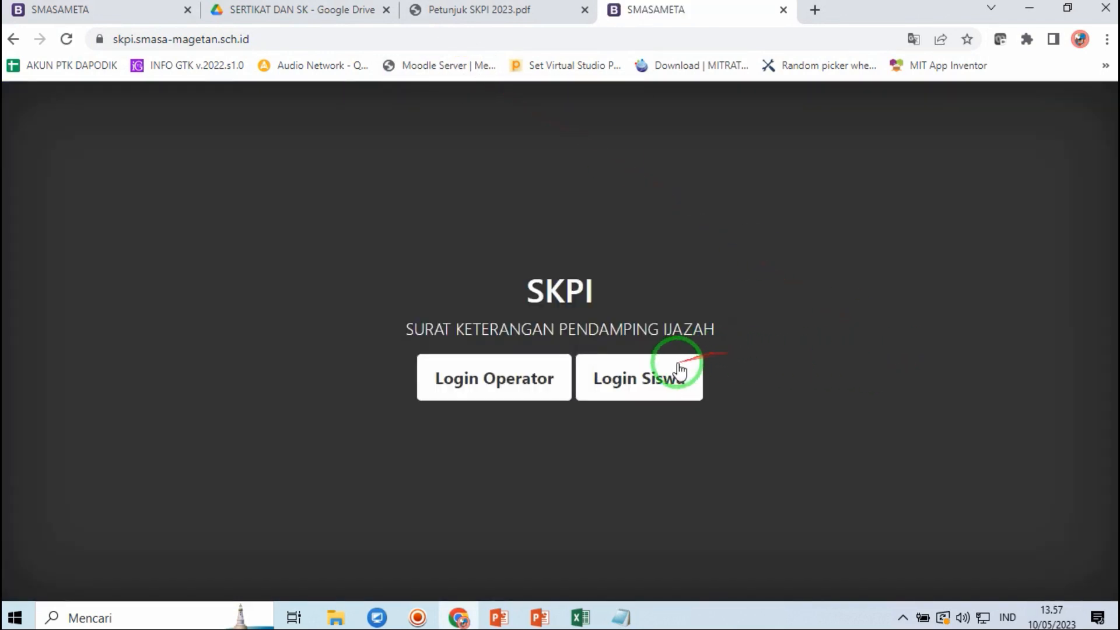
left_click(642, 382)
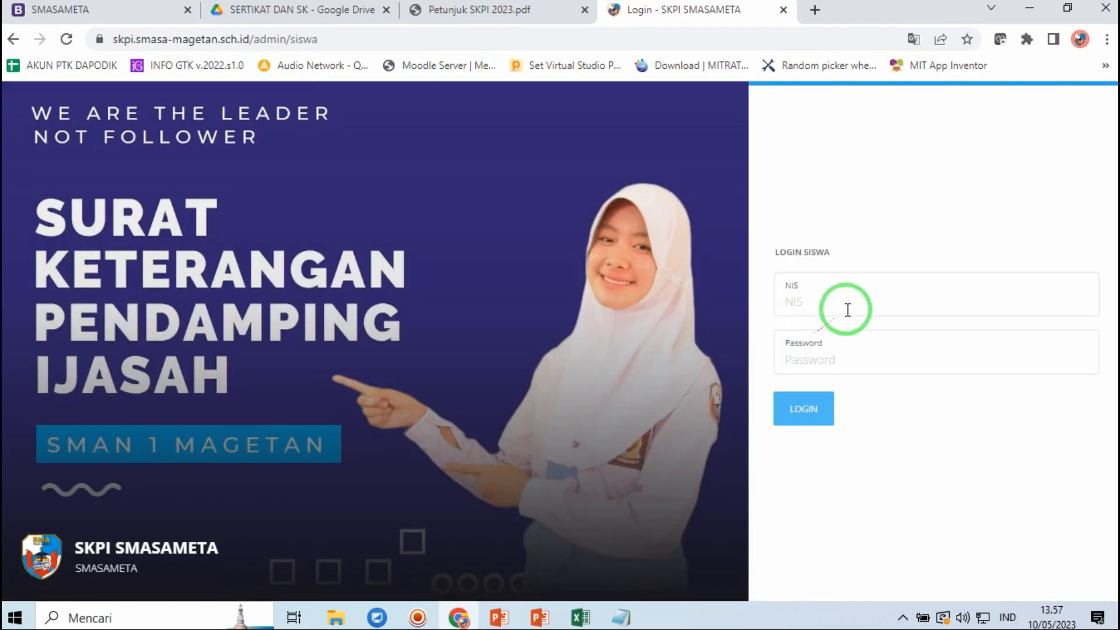
- Log in with the student's NIS and account password
left_click(855, 297)
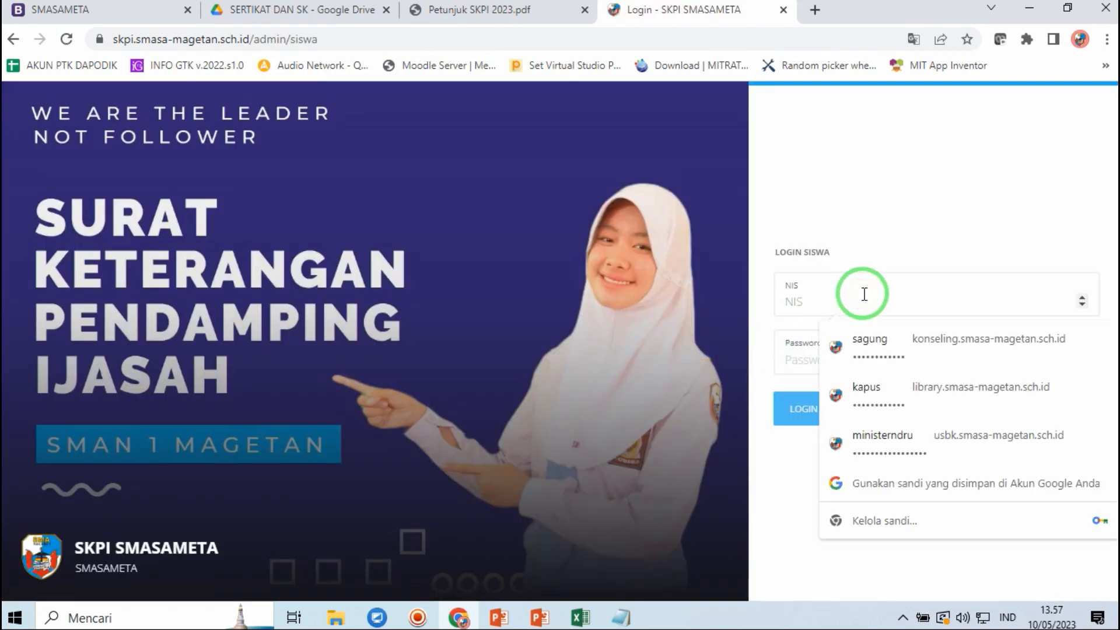
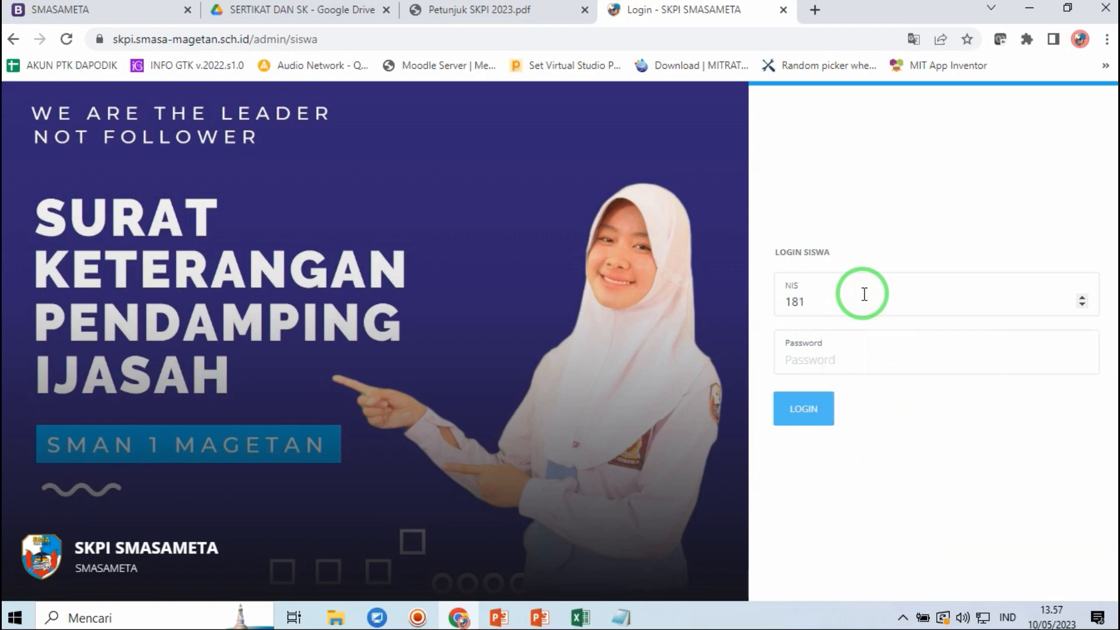
left_click(852, 354)
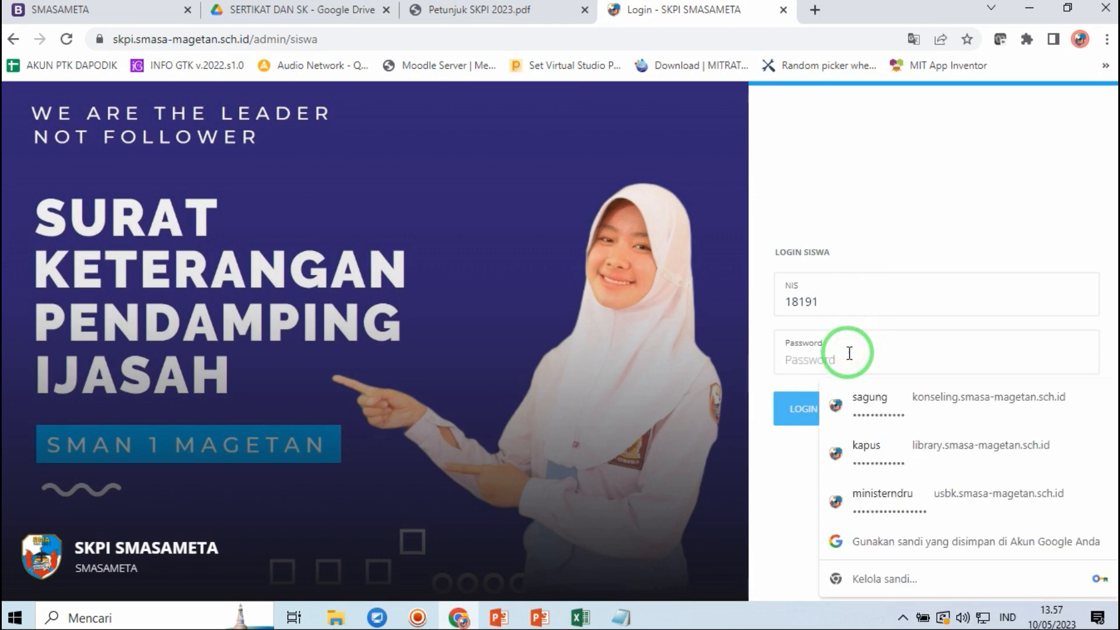
type("1")
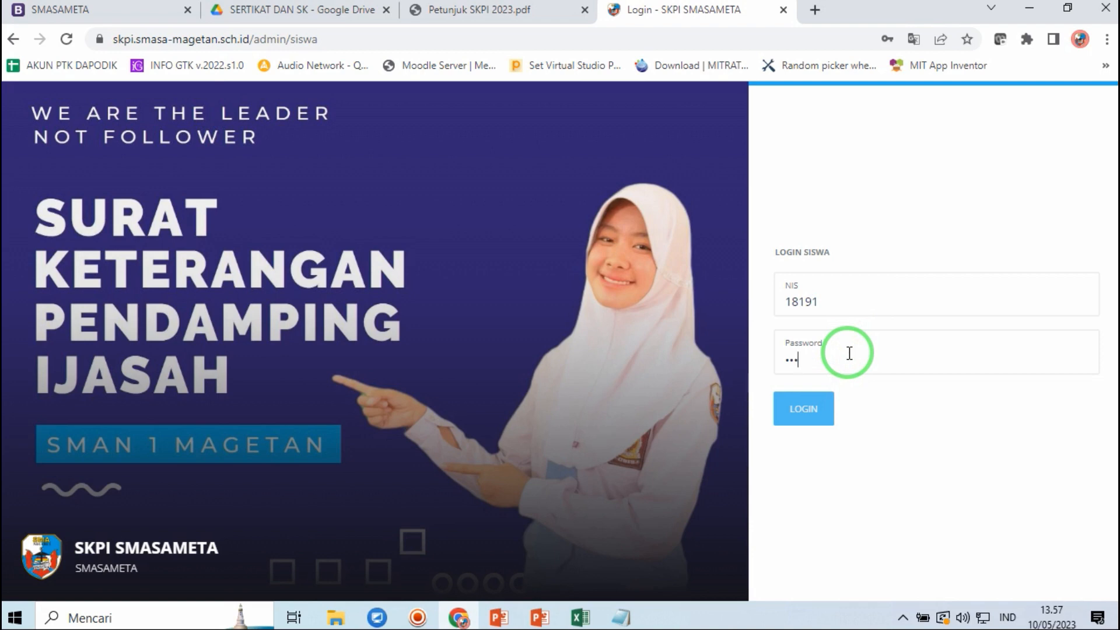
type("•••")
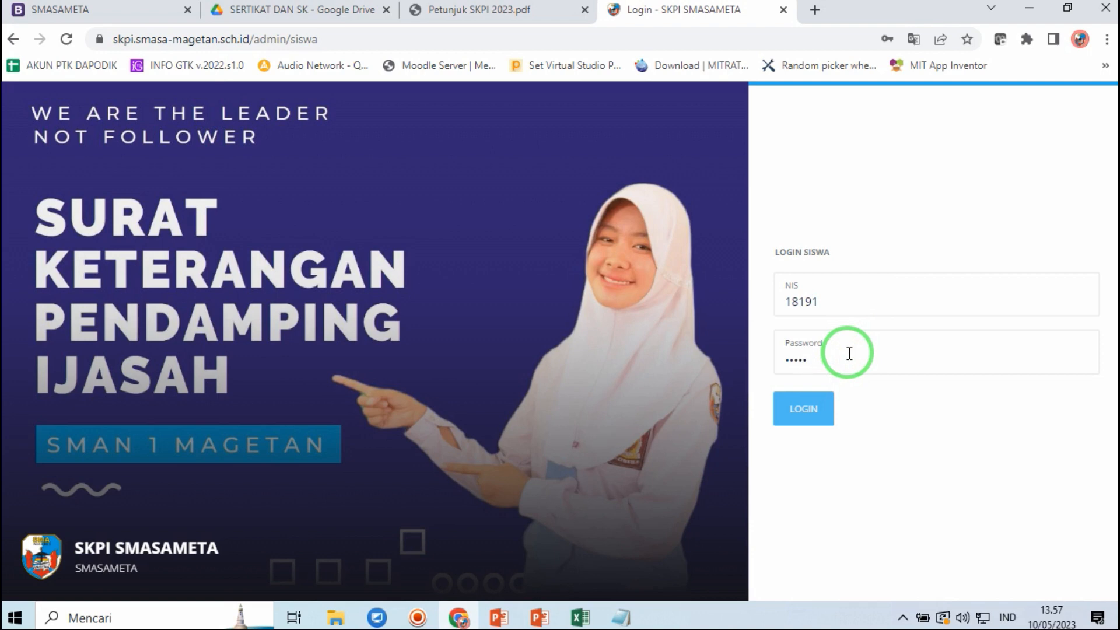
left_click(846, 417)
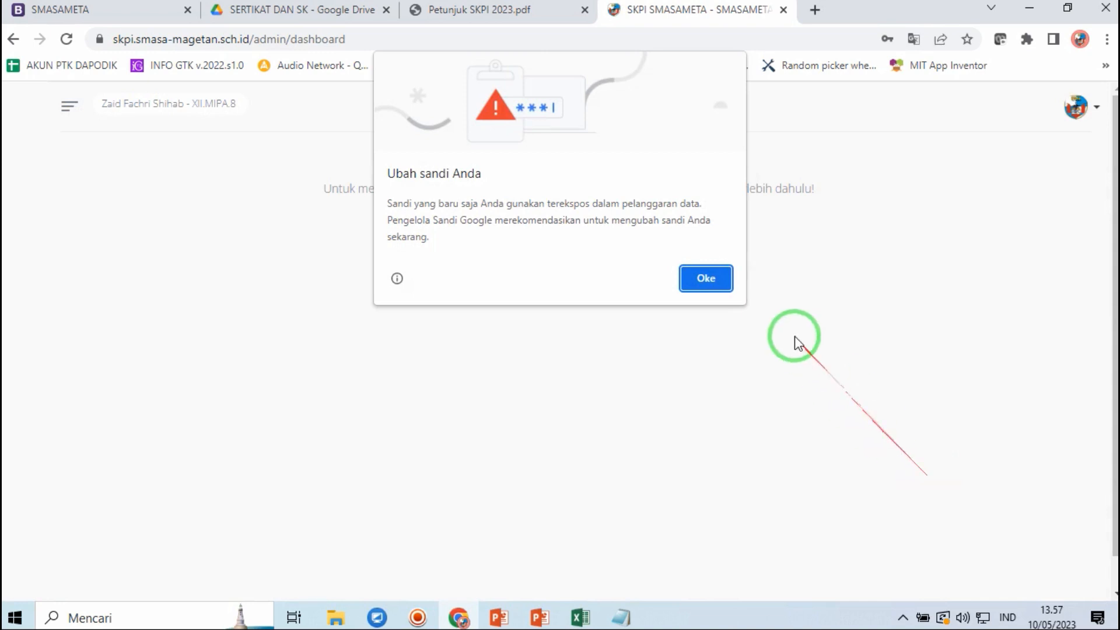
- Dismiss Chrome's 'Ubah sandi Anda' warning and open UPDATE PROFIL from the dashboard
left_click(706, 279)
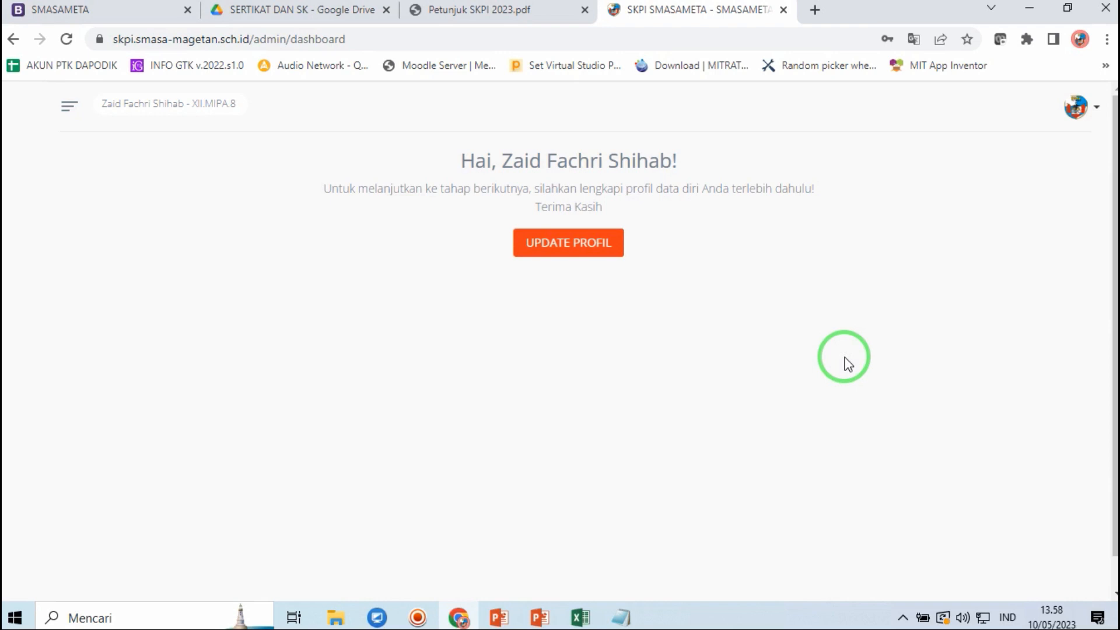
left_click(553, 251)
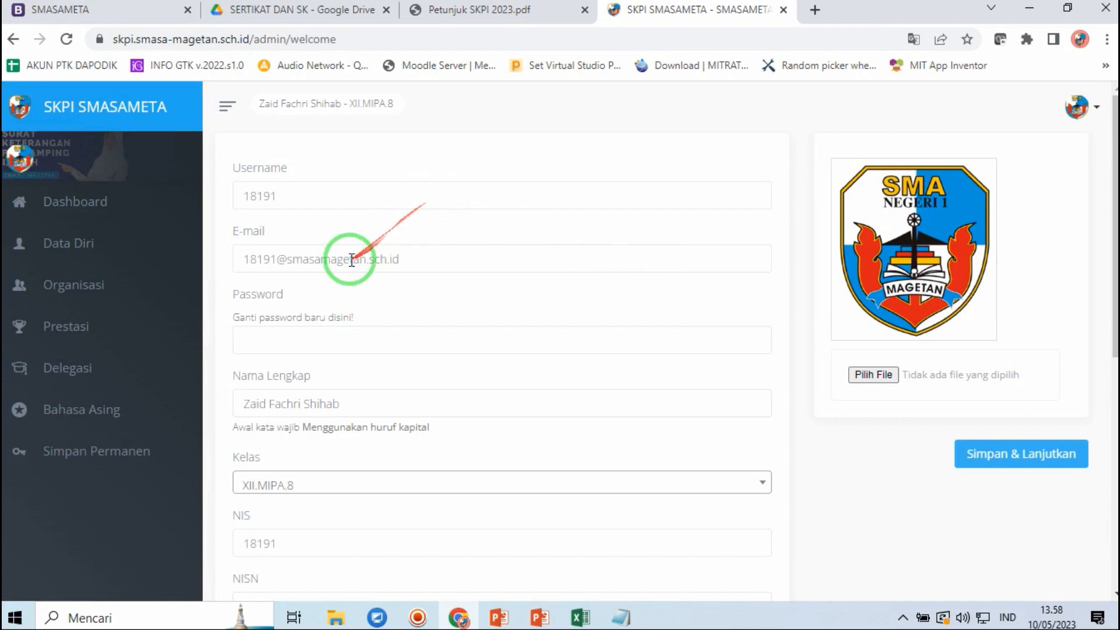
- Review the prefilled username, full name, NIS and NISN, leaving the password blank
left_click(305, 195)
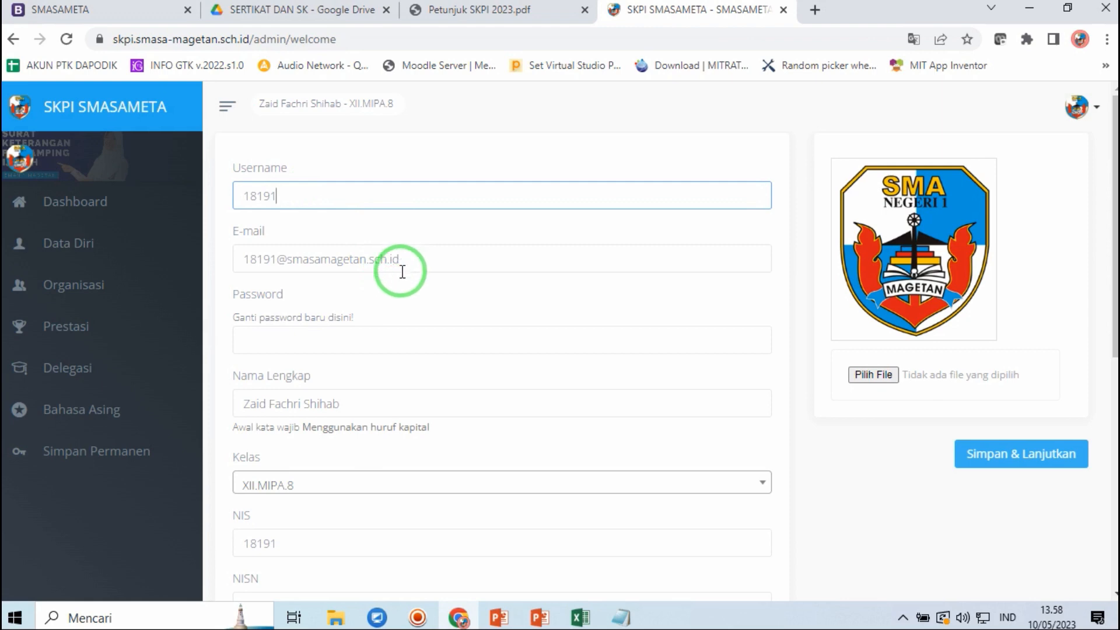
left_click(325, 337)
left_click(249, 313)
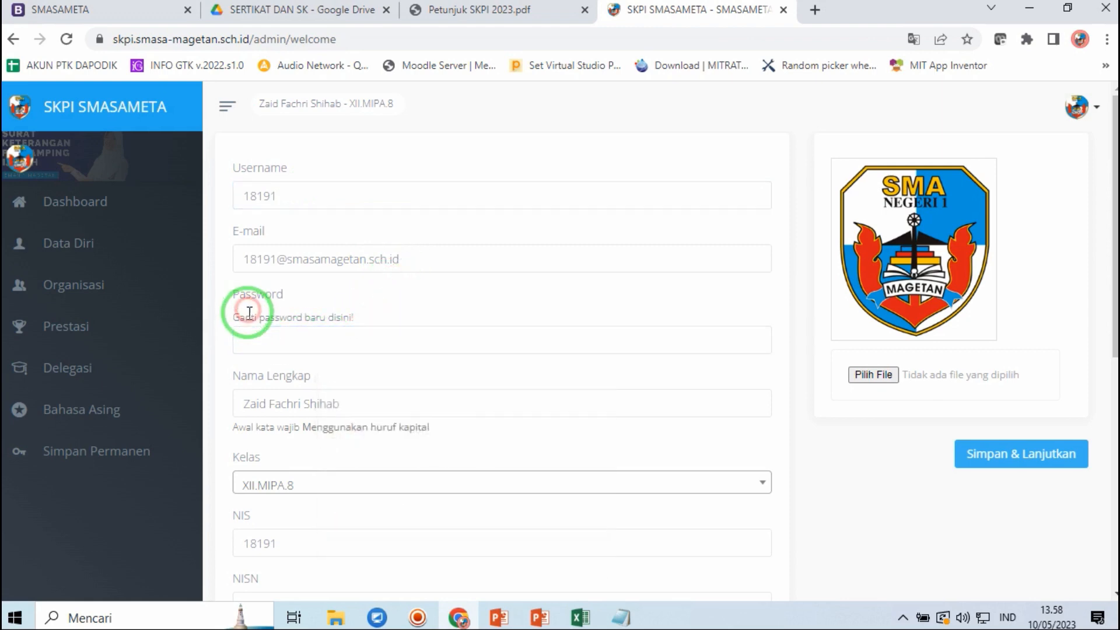
left_click(250, 338)
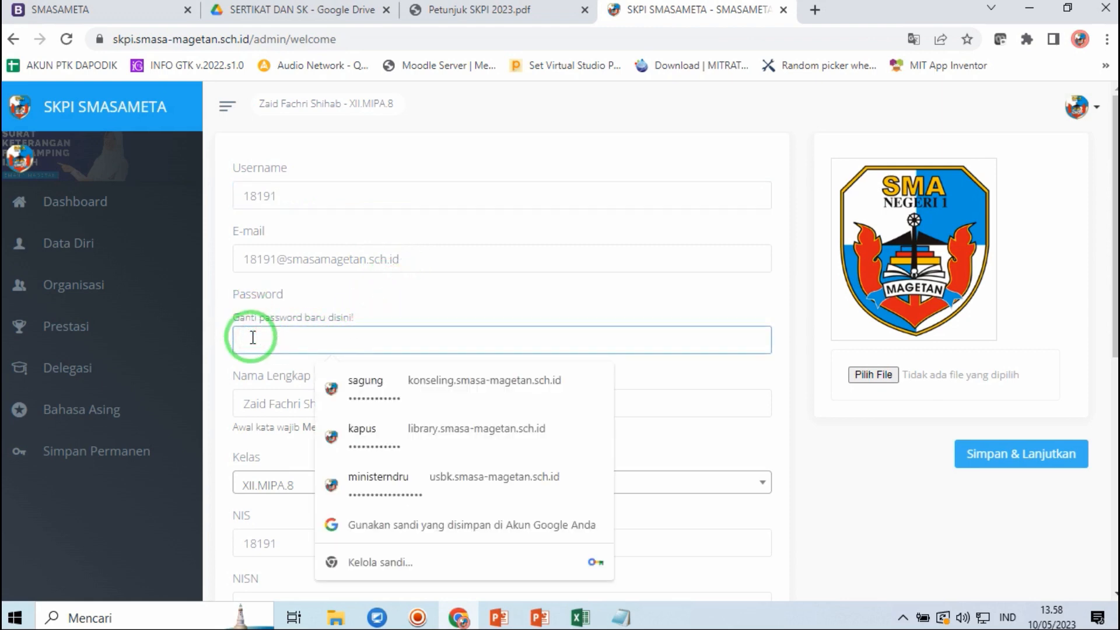
left_click(542, 294)
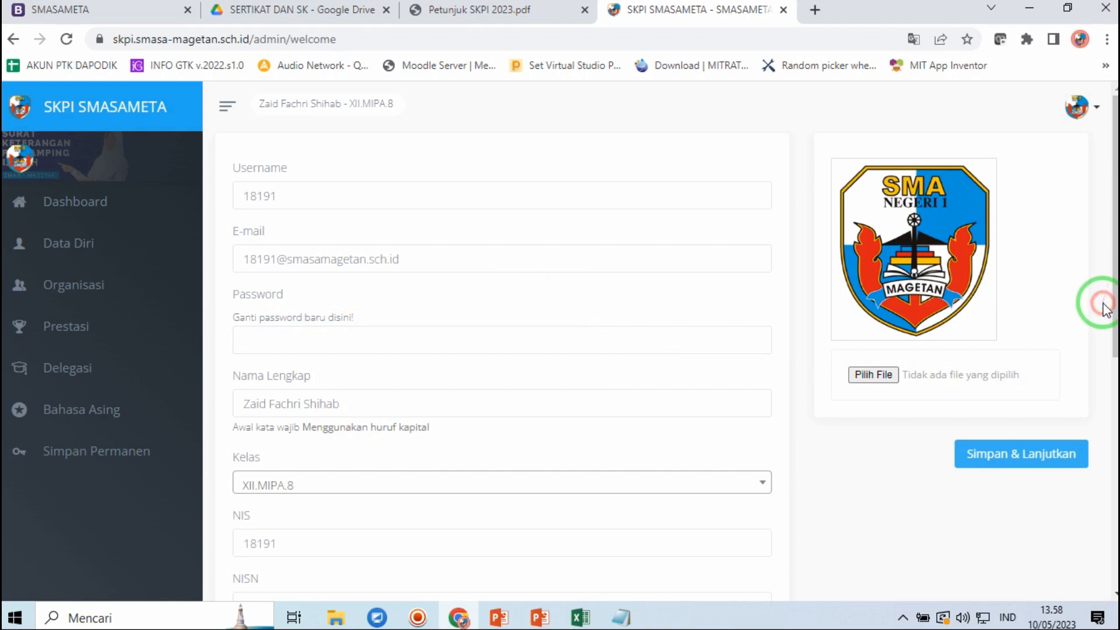
left_click(388, 404)
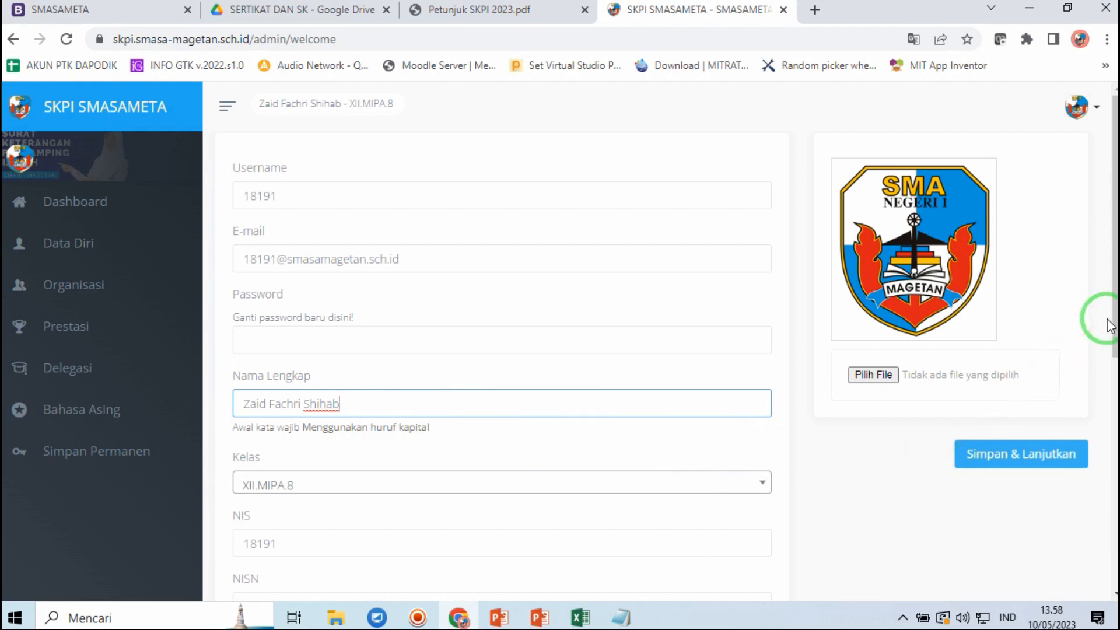
left_click_drag(1111, 322, 1108, 418)
left_click(288, 353)
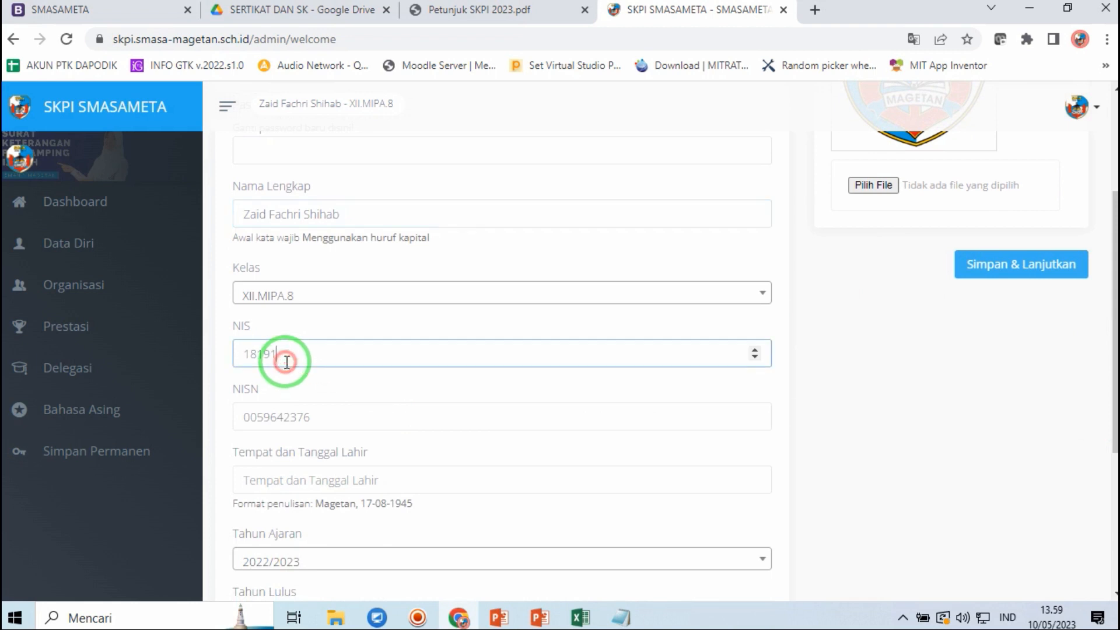
left_click(323, 416)
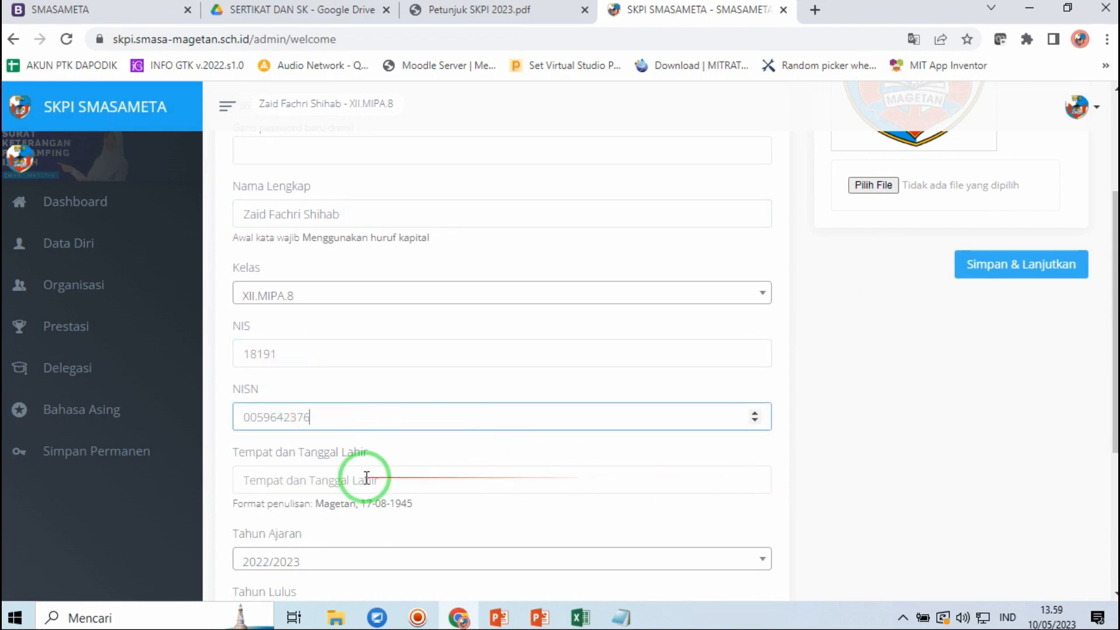
- Enter the student's birthplace and birth date in the Magetan, 17-08-1945 format, fixing the town-name typo
left_click(325, 474)
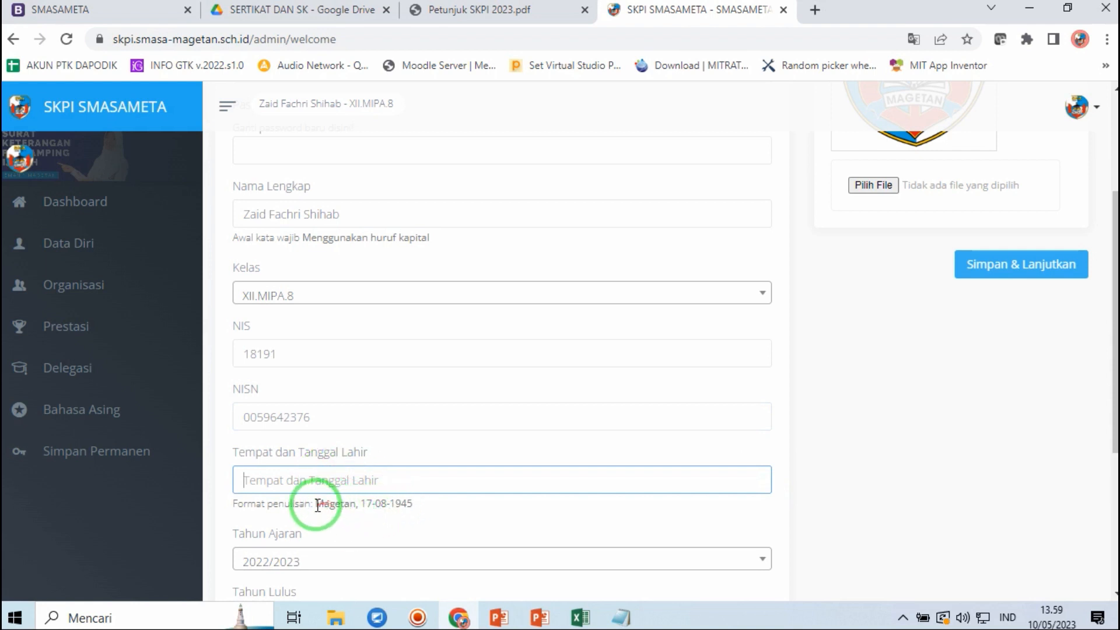
left_click_drag(314, 503, 430, 501)
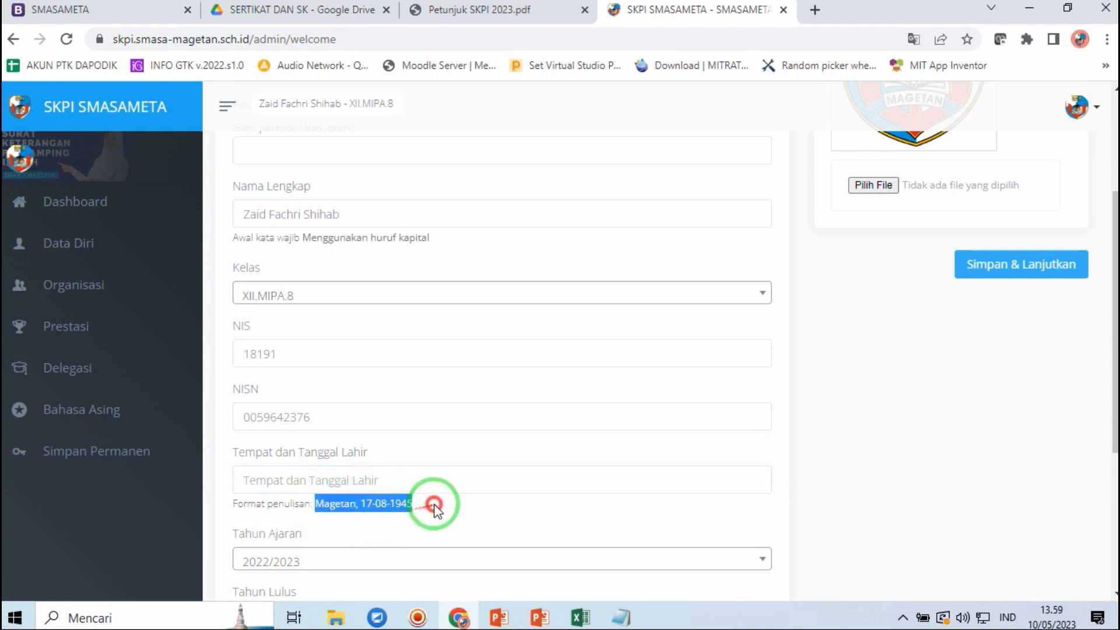
left_click(384, 482)
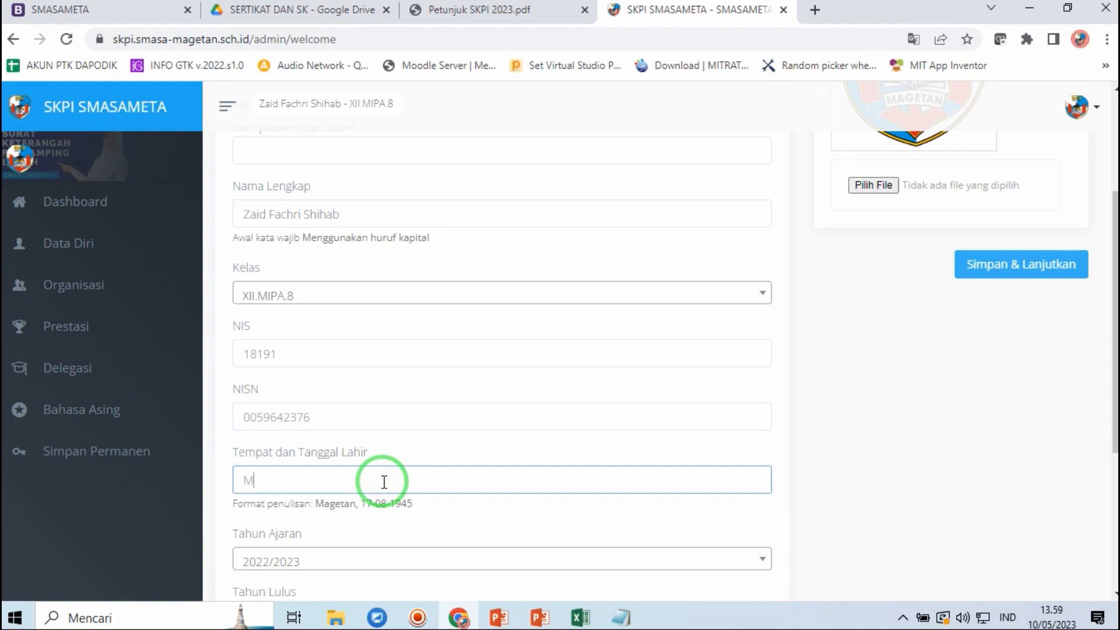
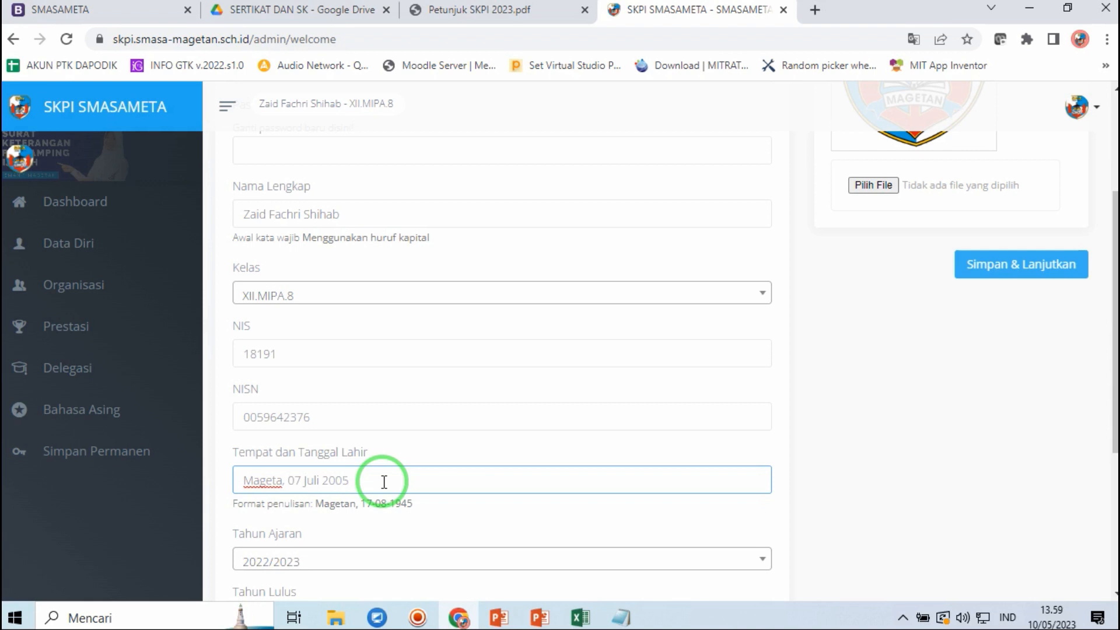
left_click(282, 480)
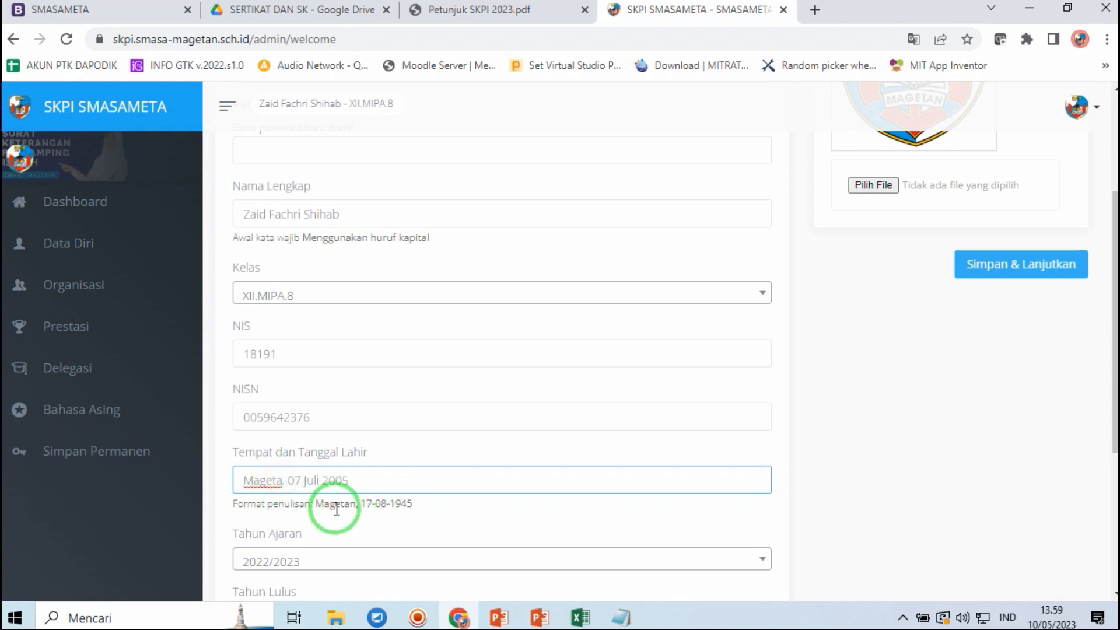
type("n")
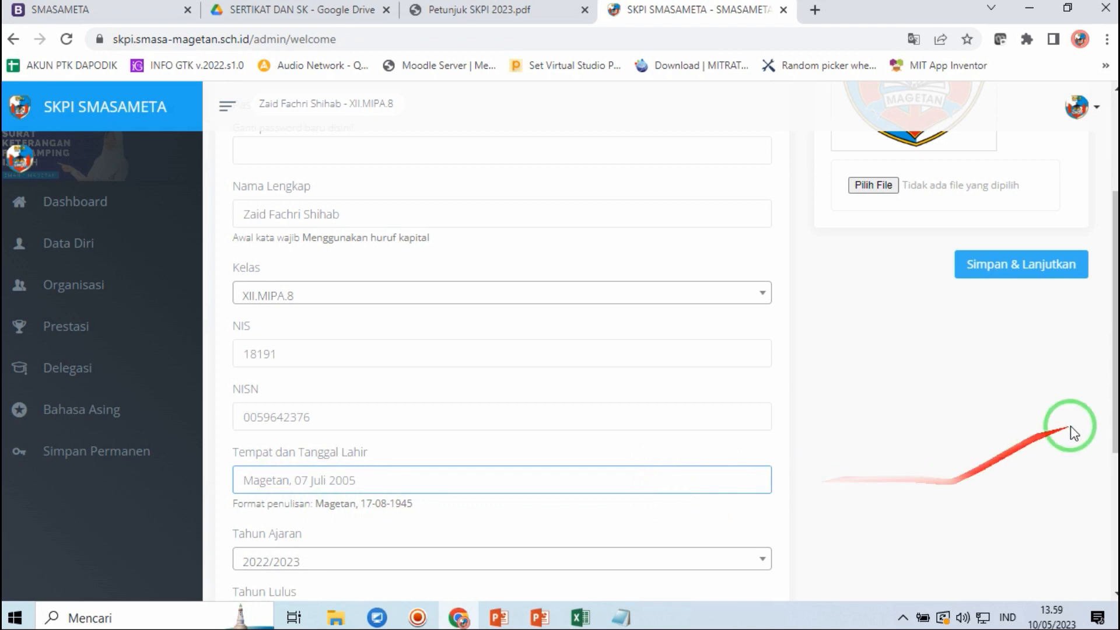
left_click_drag(1113, 375, 1108, 453)
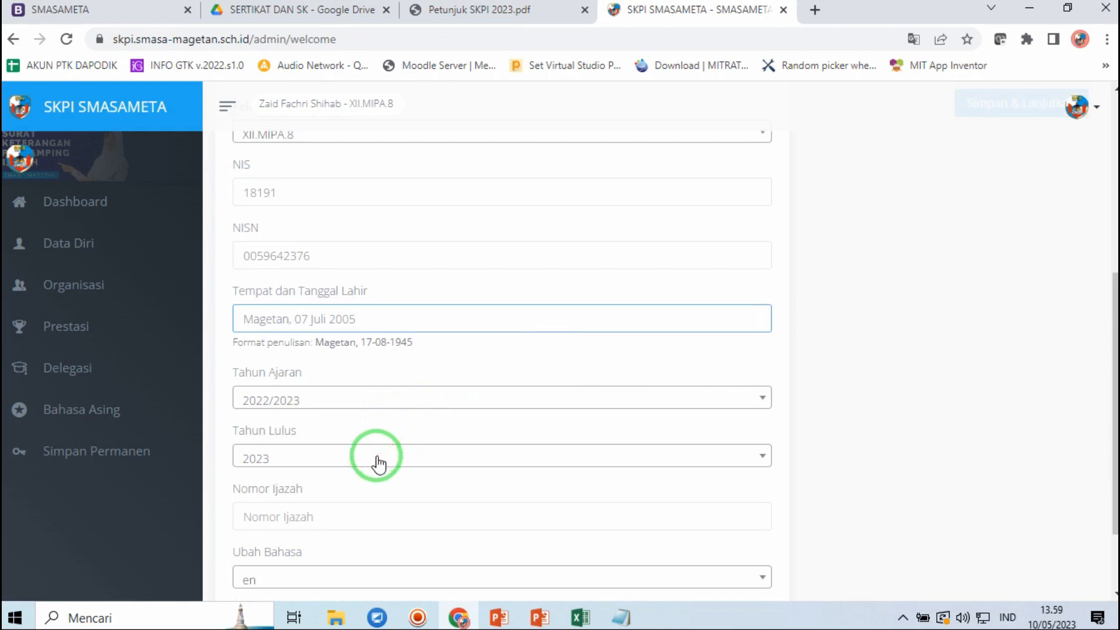
left_click(378, 517)
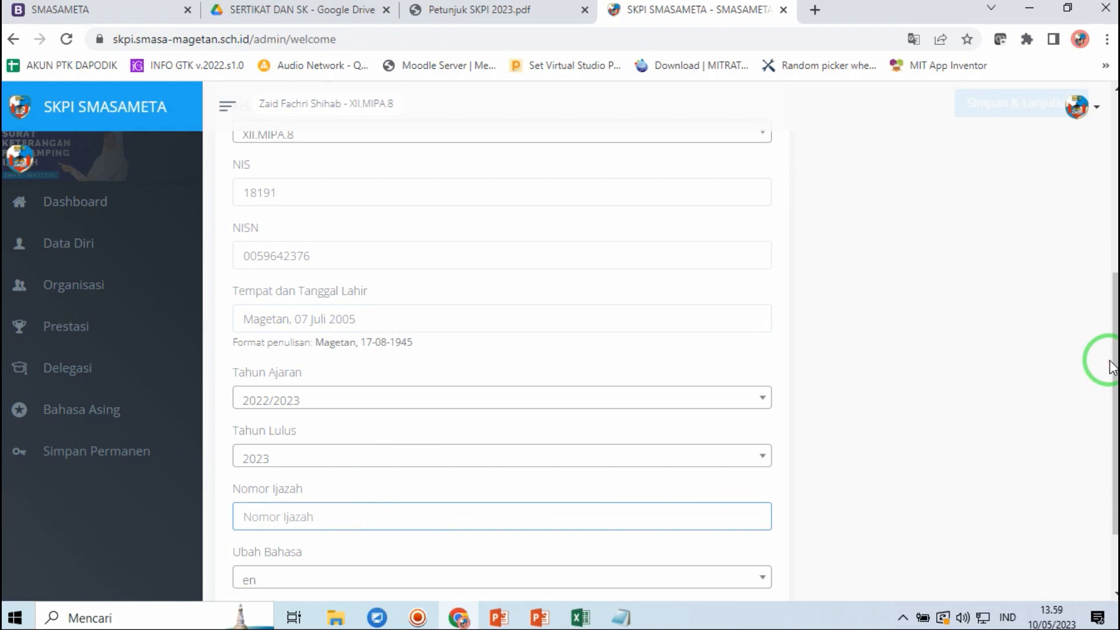
left_click_drag(1111, 363, 1105, 443)
left_click(725, 404)
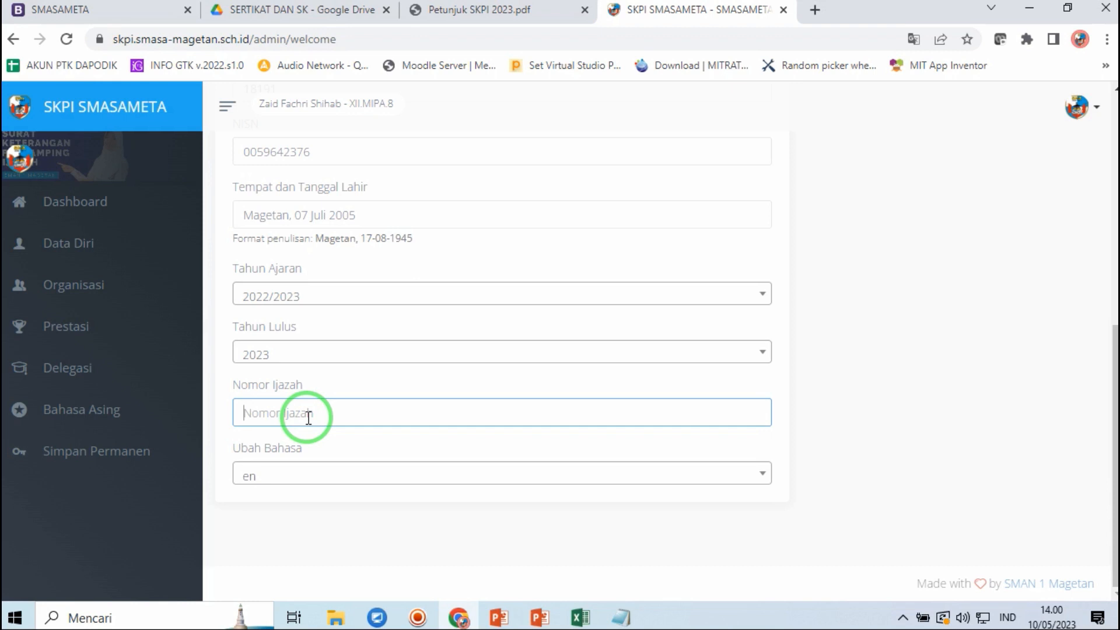
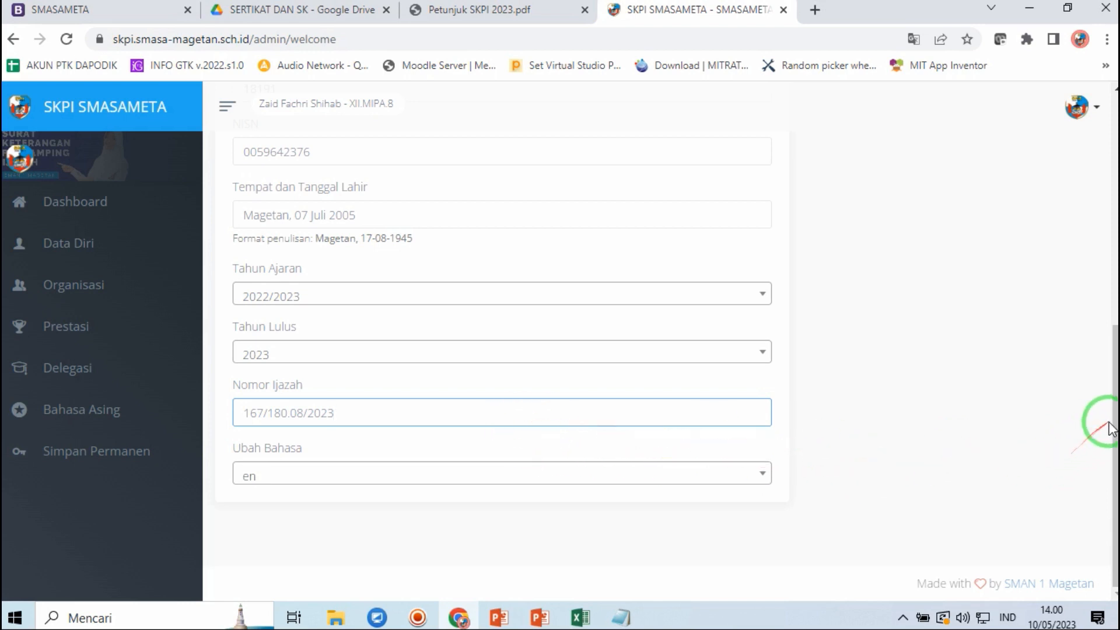
left_click_drag(1105, 420, 1093, 180)
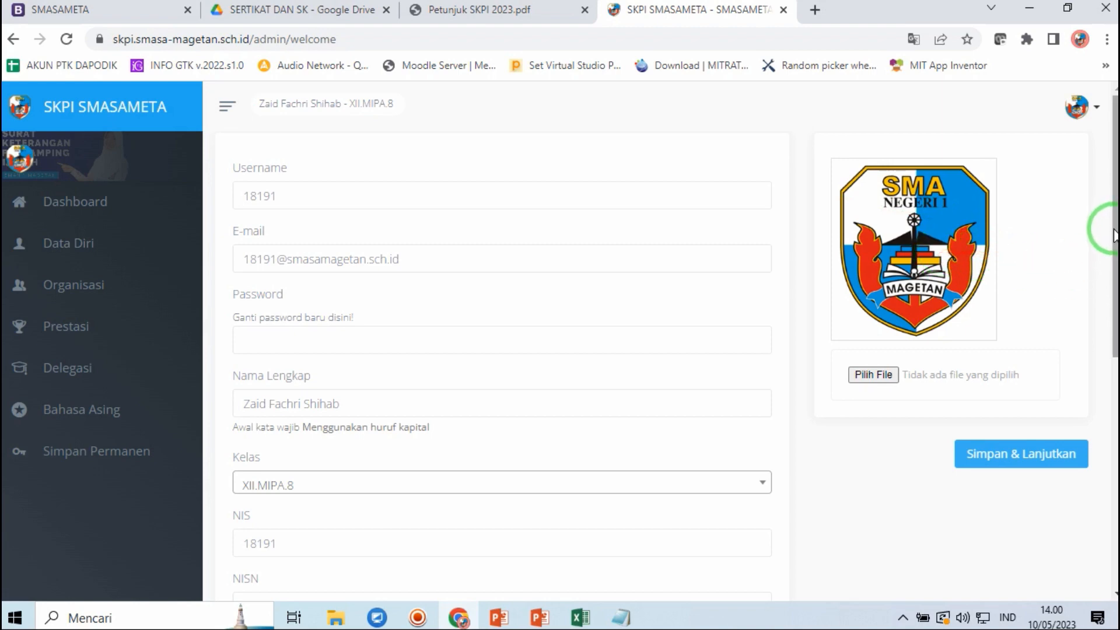
left_click_drag(1115, 234, 1115, 200)
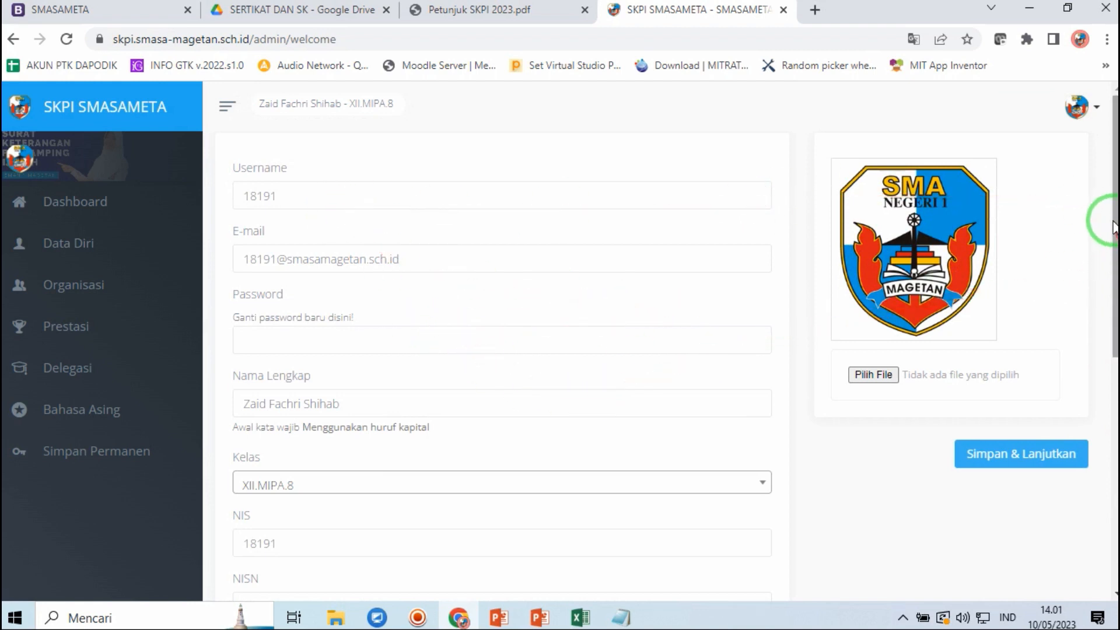
left_click_drag(1103, 220, 1091, 450)
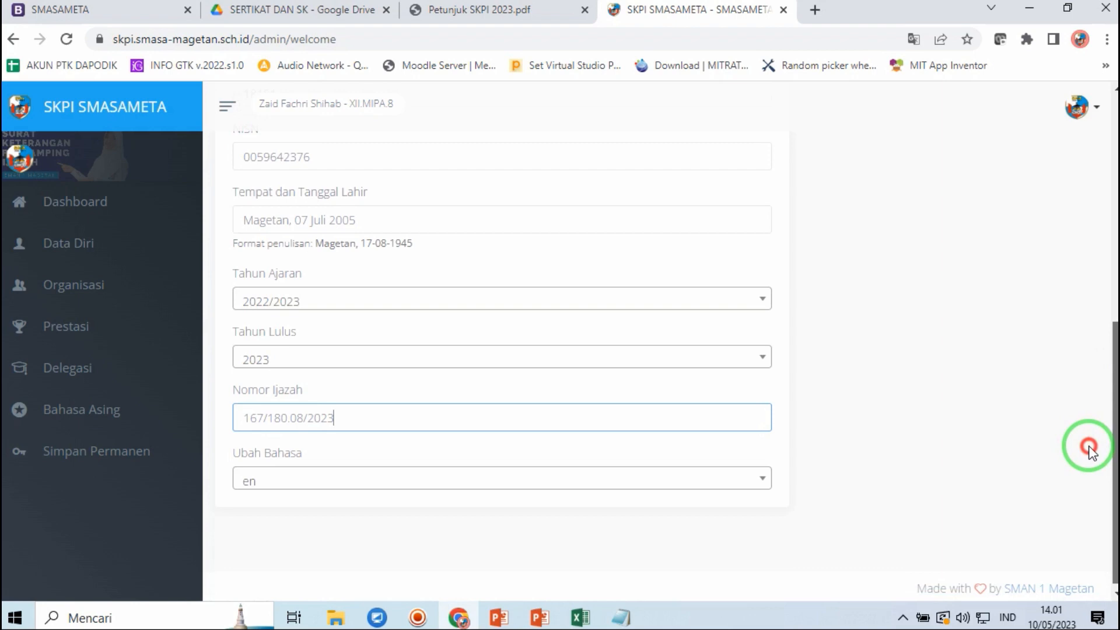
left_click_drag(1089, 449, 1100, 270)
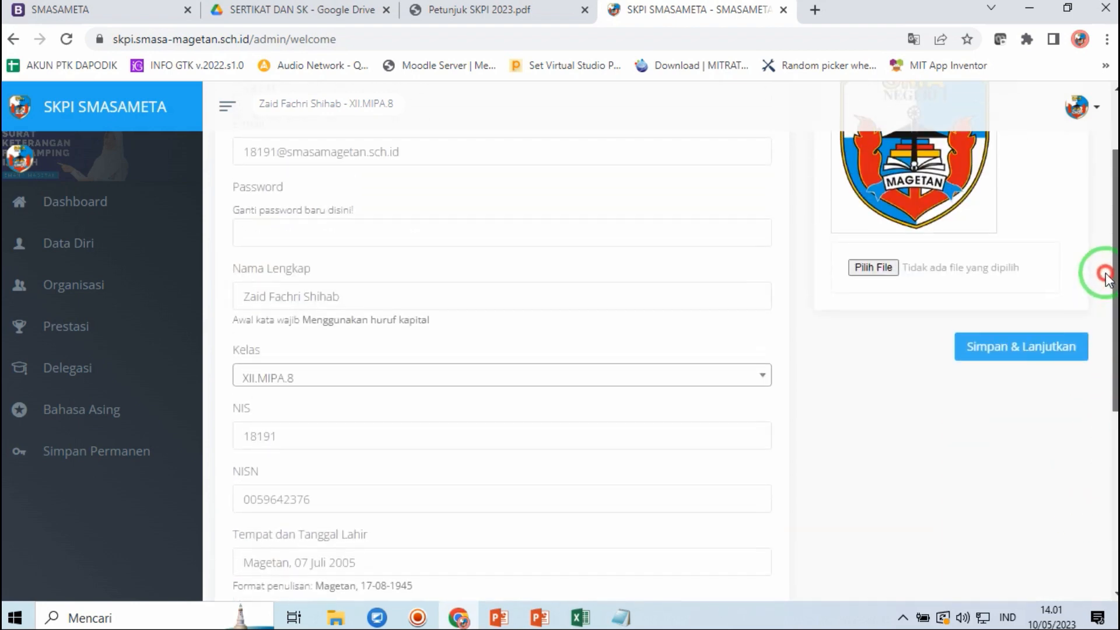
- Save with Simpan & Lanjutkan and review the dashboard's Pengajuan tables
left_click(990, 350)
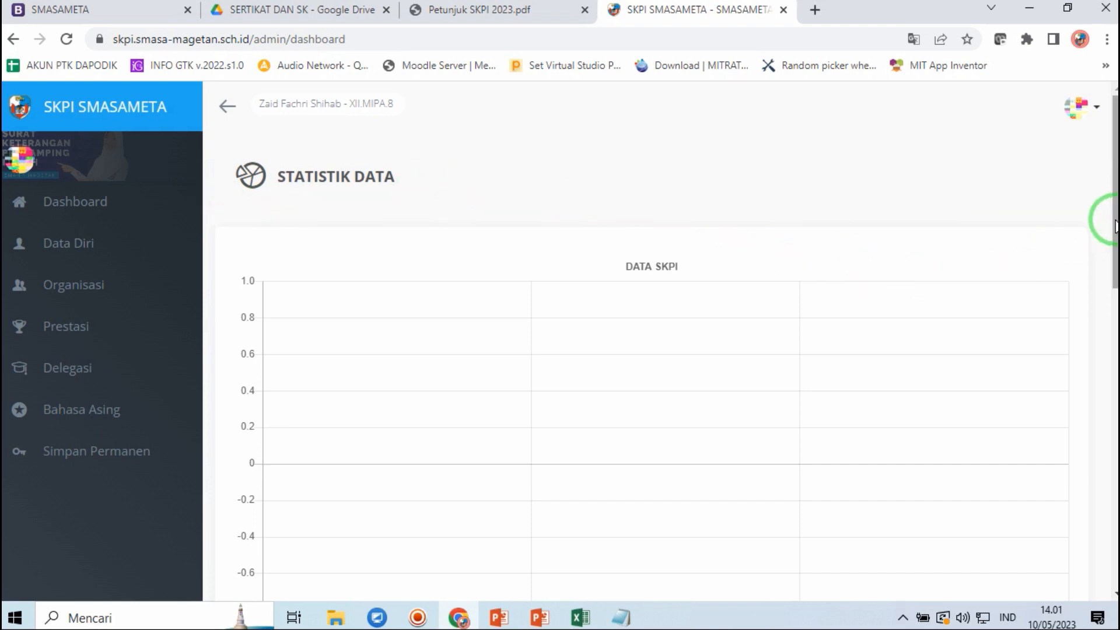
left_click_drag(1115, 226, 1104, 412)
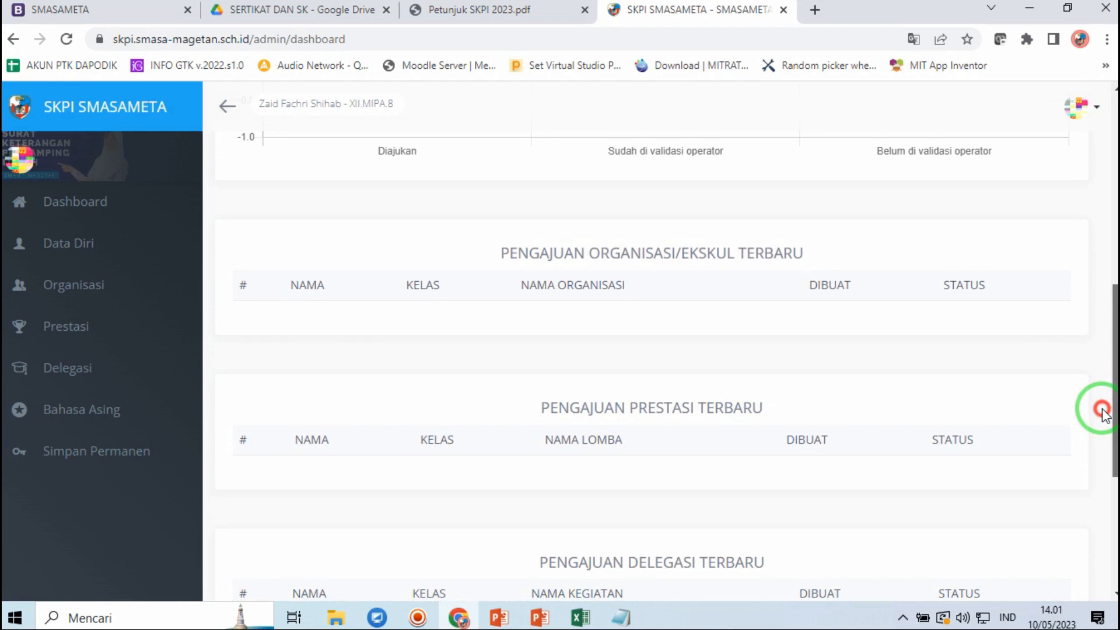
left_click_drag(1105, 412, 1100, 195)
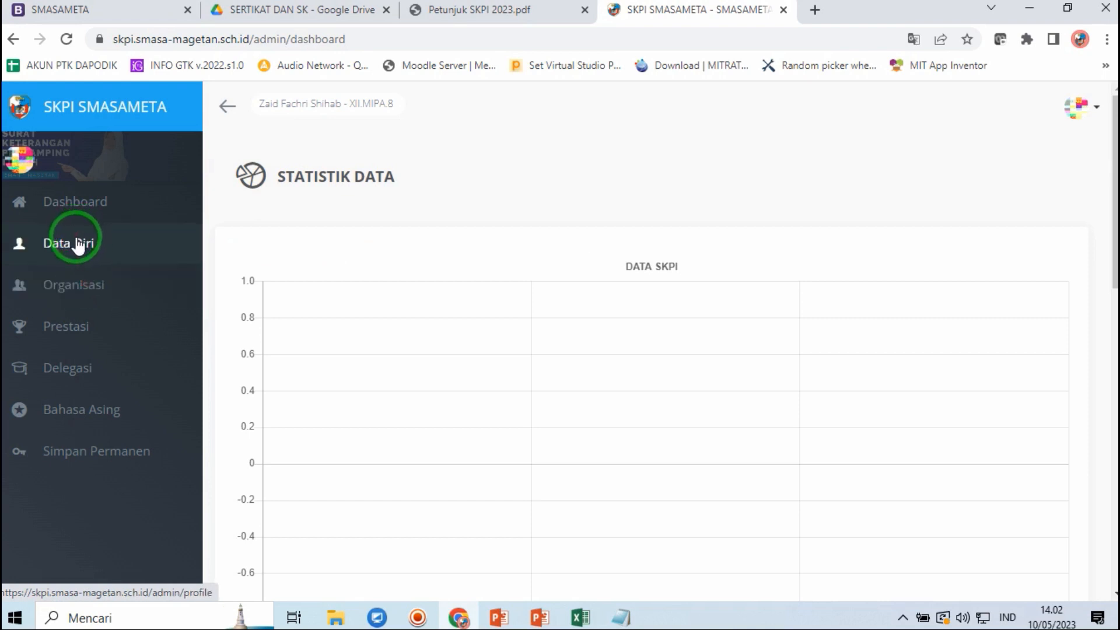
- Go to the empty Organisasi page and start a new entry with Add New
left_click(101, 287)
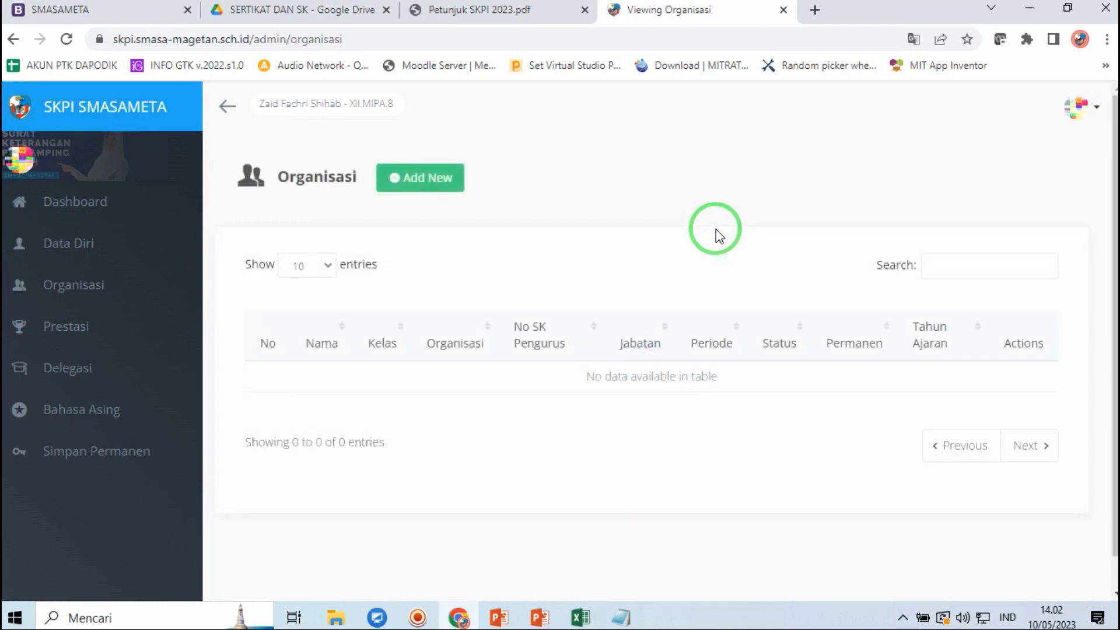
left_click(452, 176)
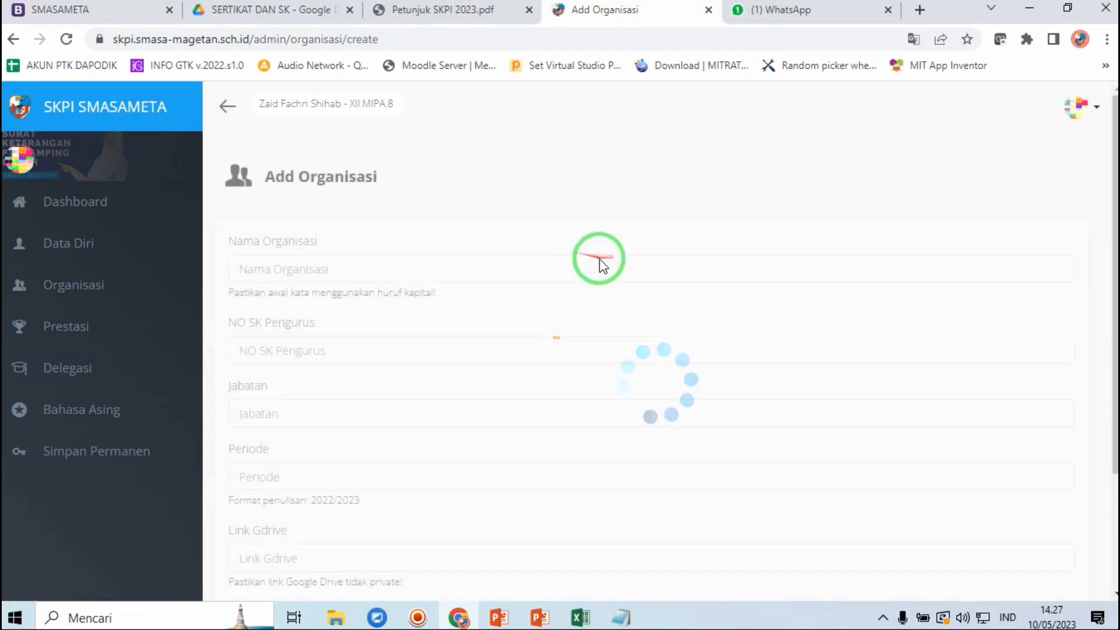
- Set organisation name to Krida Budaya and NO SK Pengurus to KB/89.99/2021
left_click(323, 269)
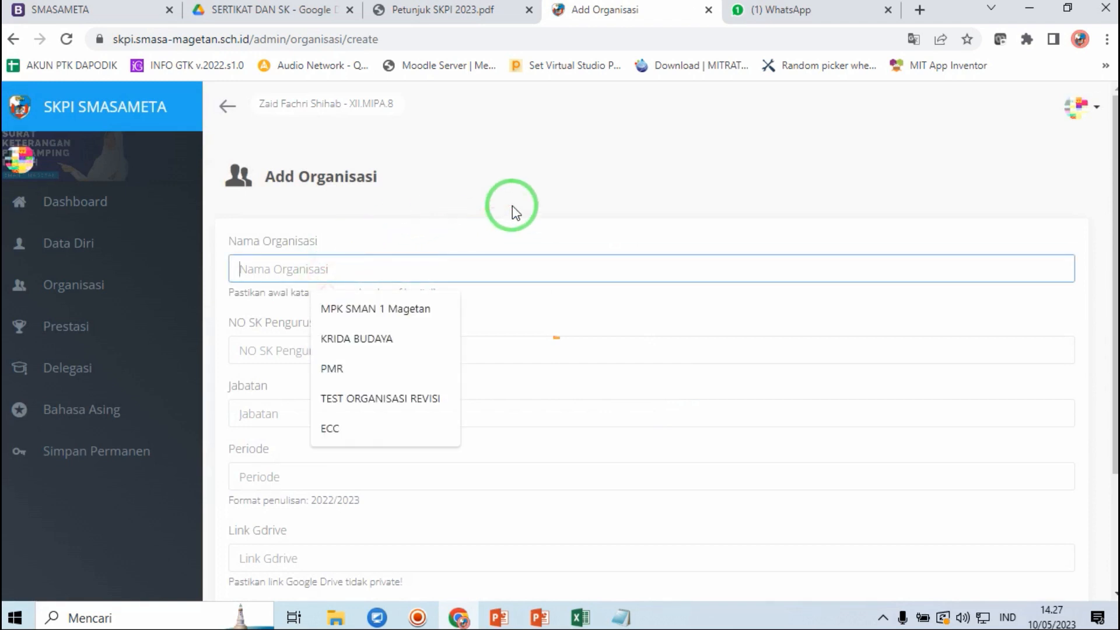
left_click(344, 337)
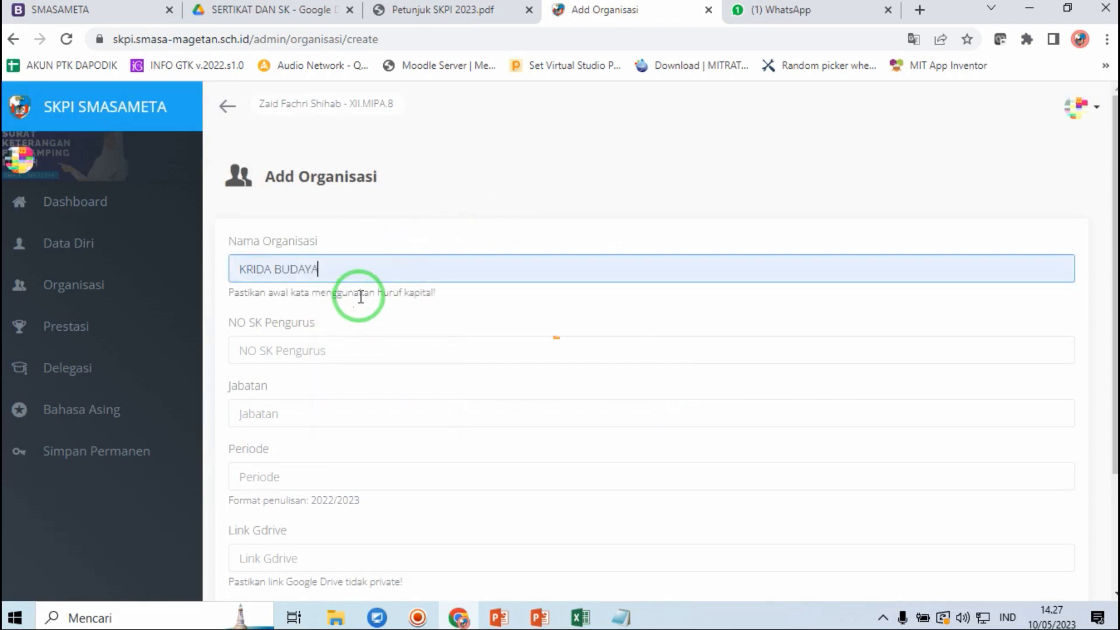
left_click_drag(368, 275, 162, 284)
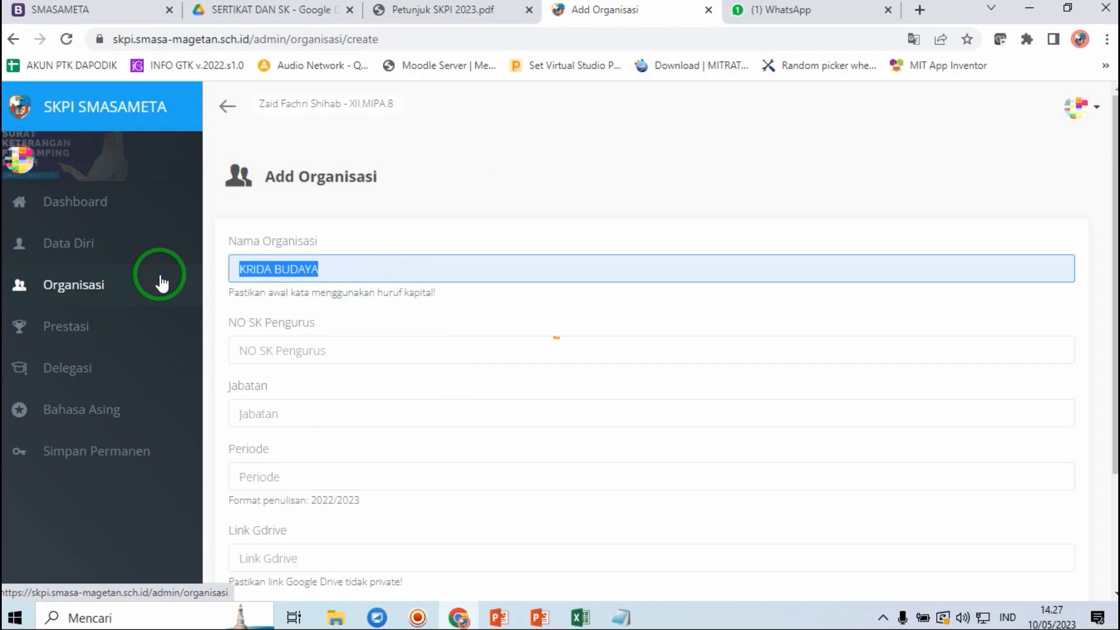
type("Krida B")
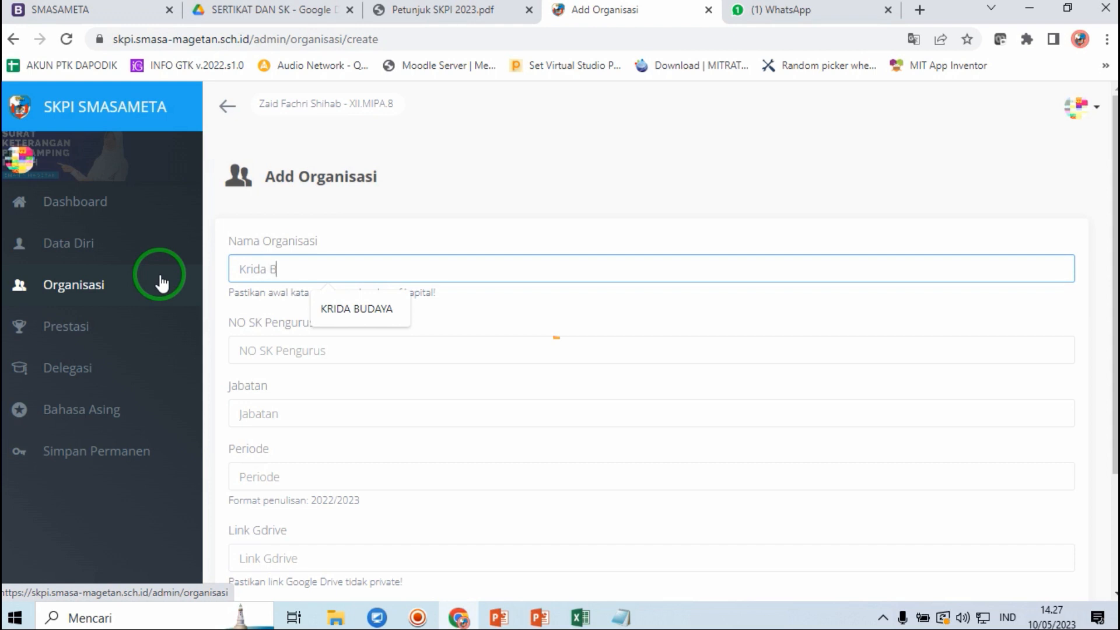
type("udaya")
left_click(250, 350)
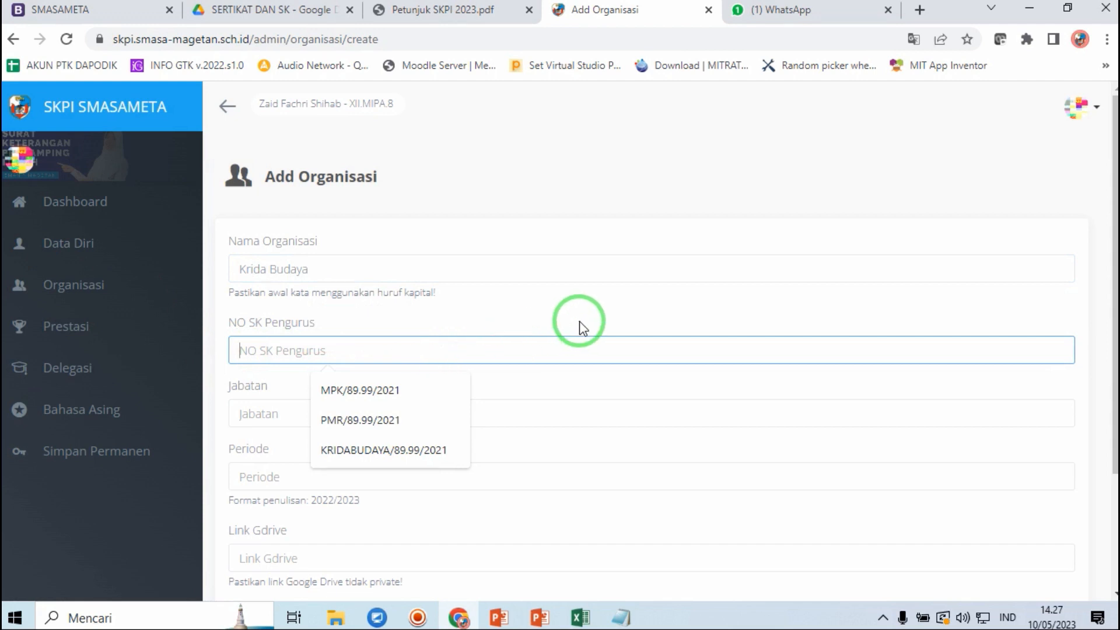
left_click(467, 305)
left_click(299, 349)
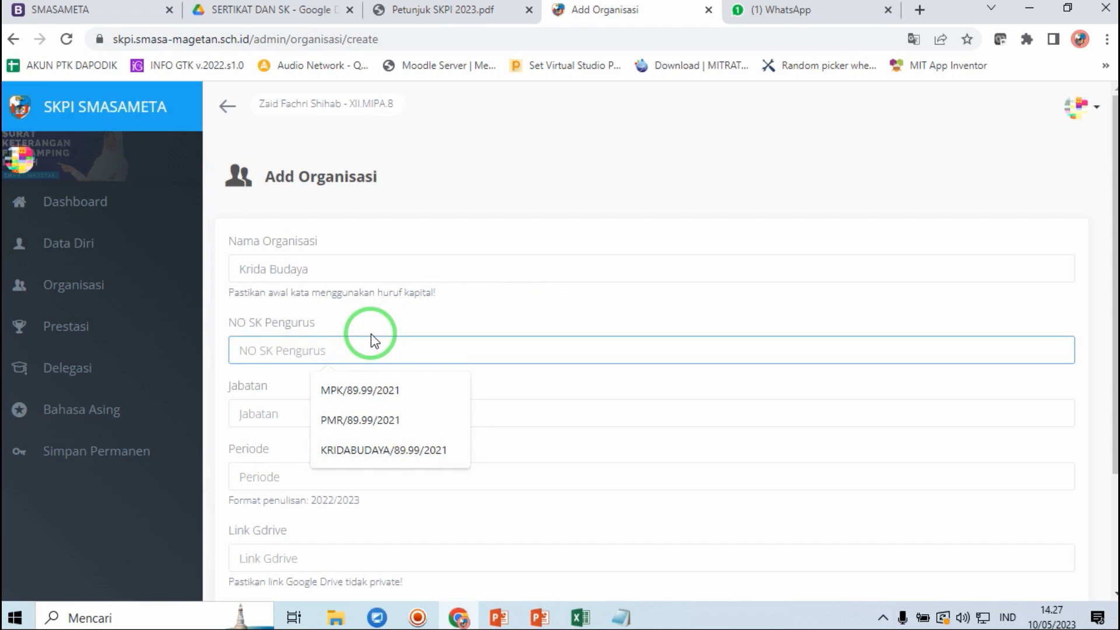
left_click(358, 450)
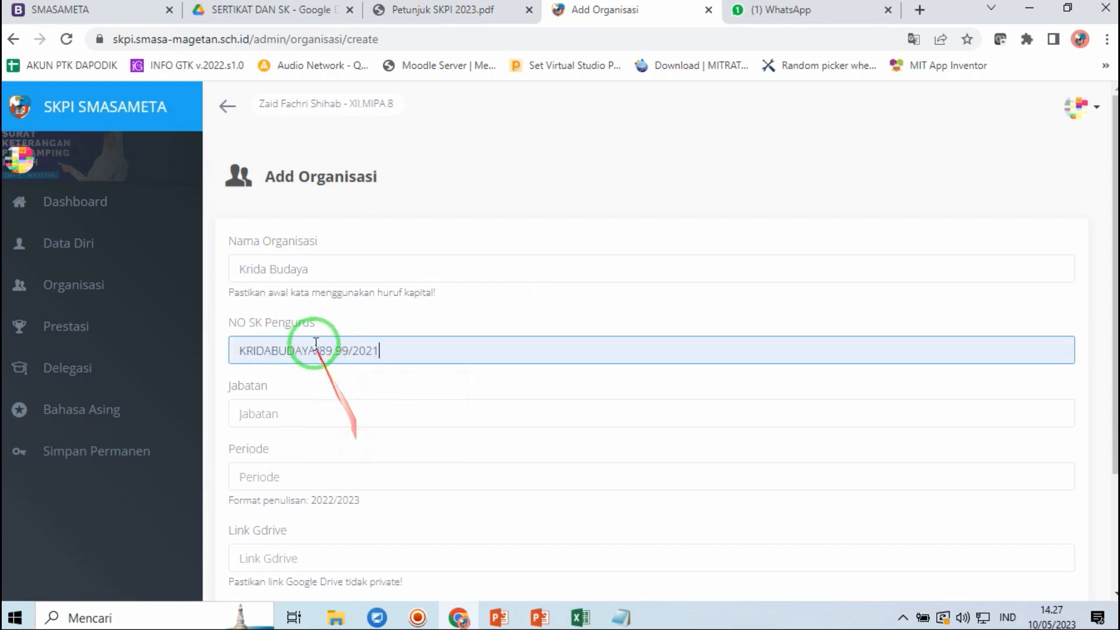
left_click_drag(315, 349, 204, 346)
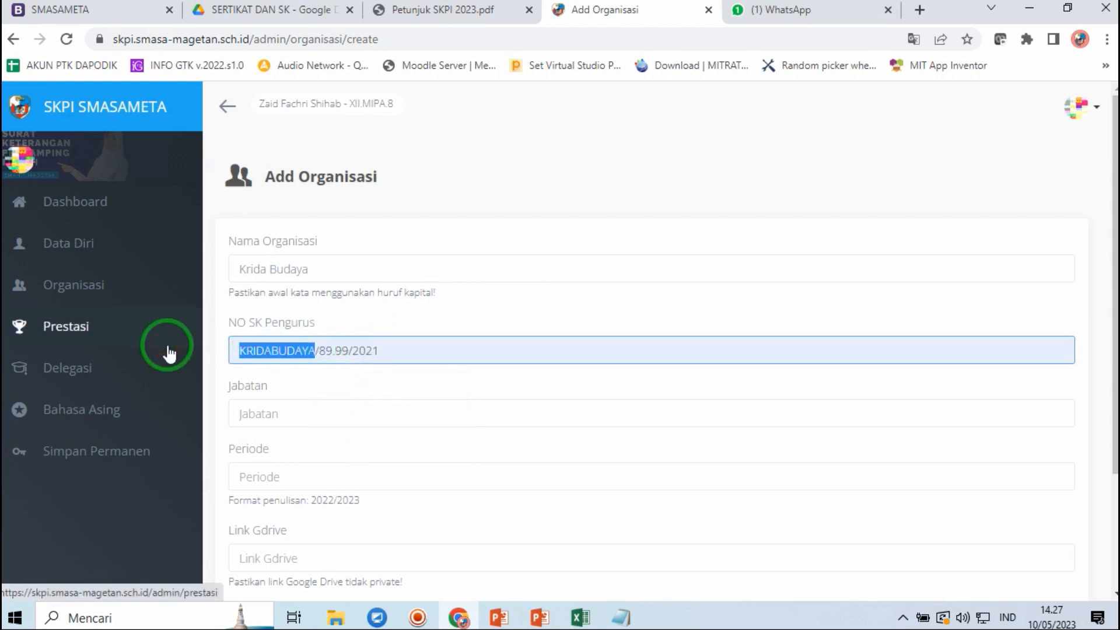
type("KB")
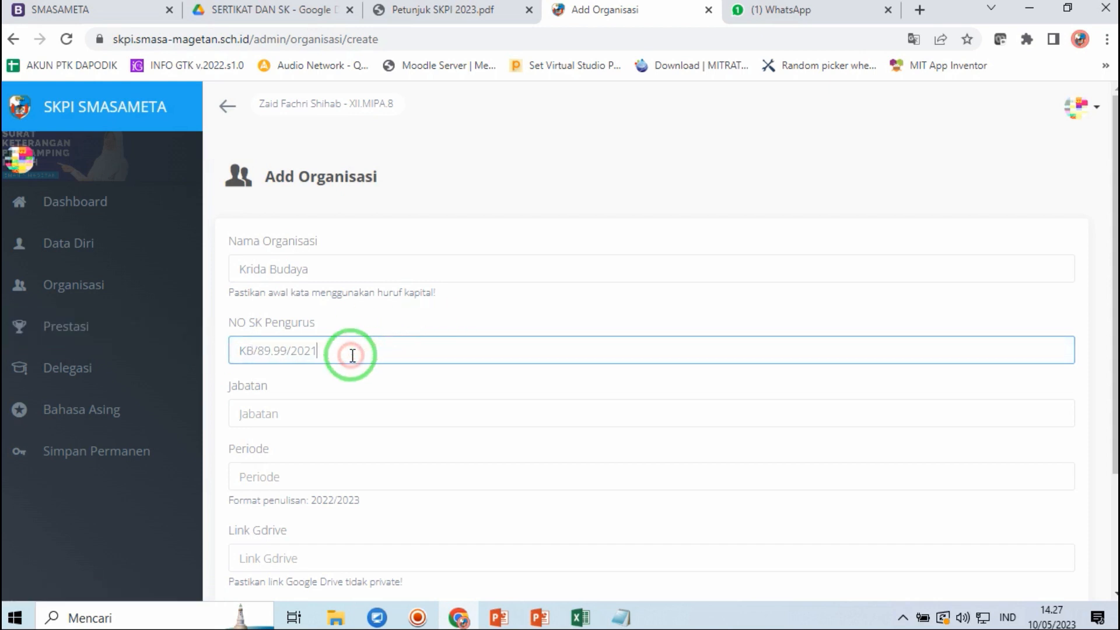
- Set Jabatan to Ketua and Periode to 2021/2022
left_click(283, 412)
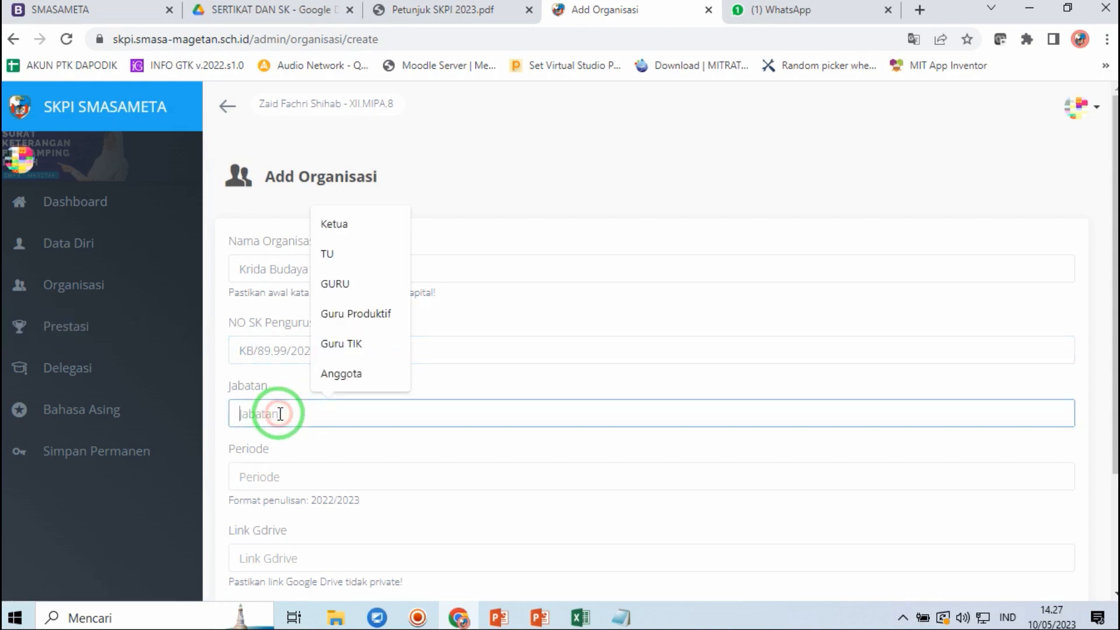
left_click(488, 389)
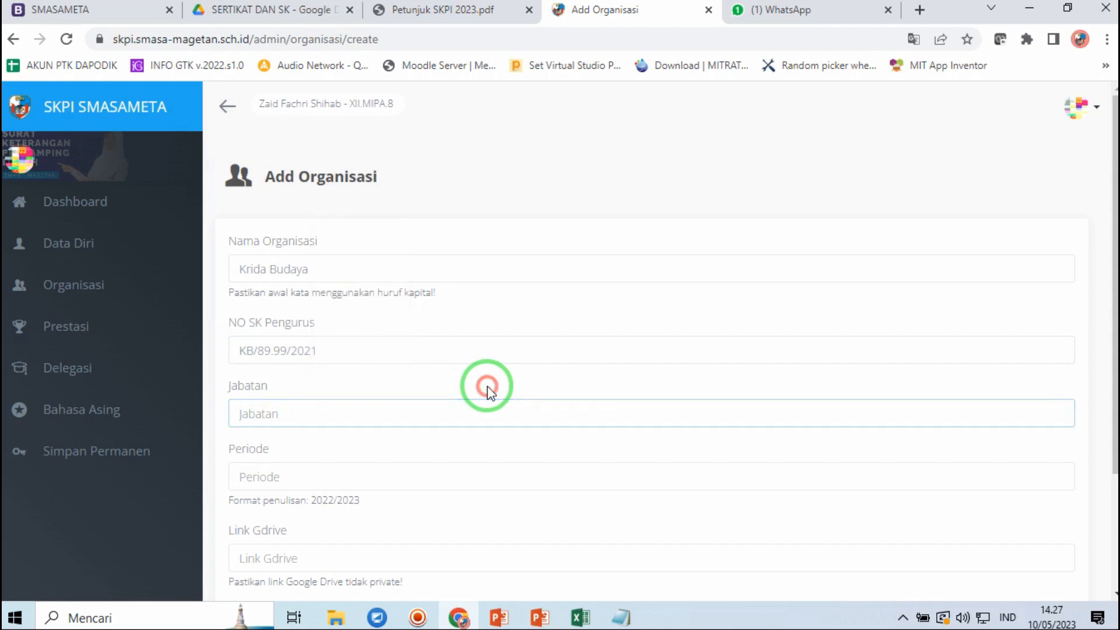
left_click(382, 417)
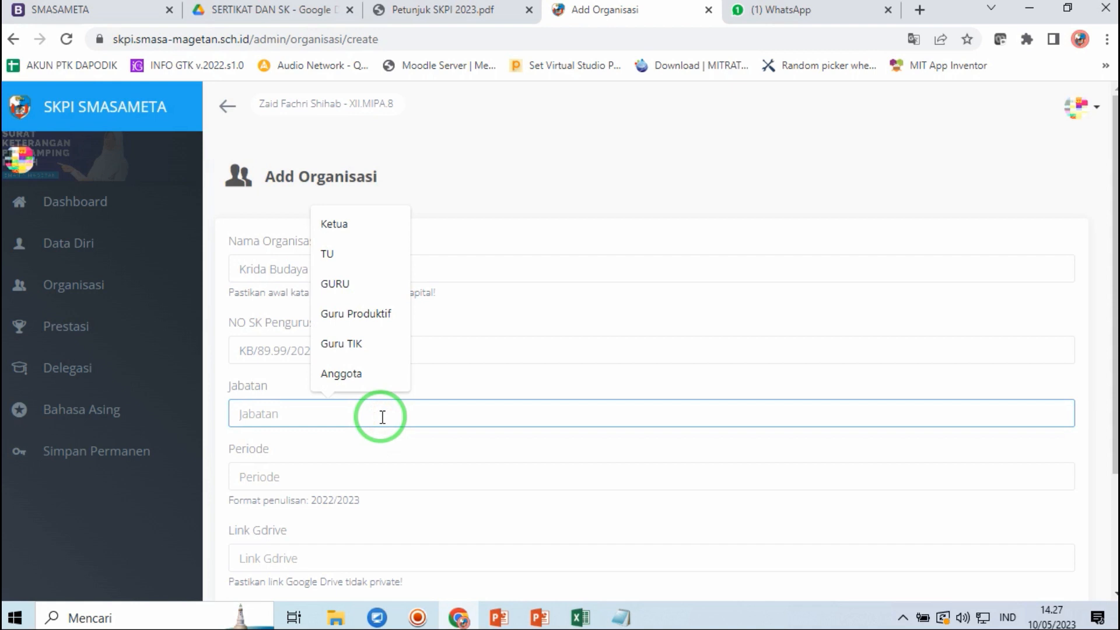
type("K")
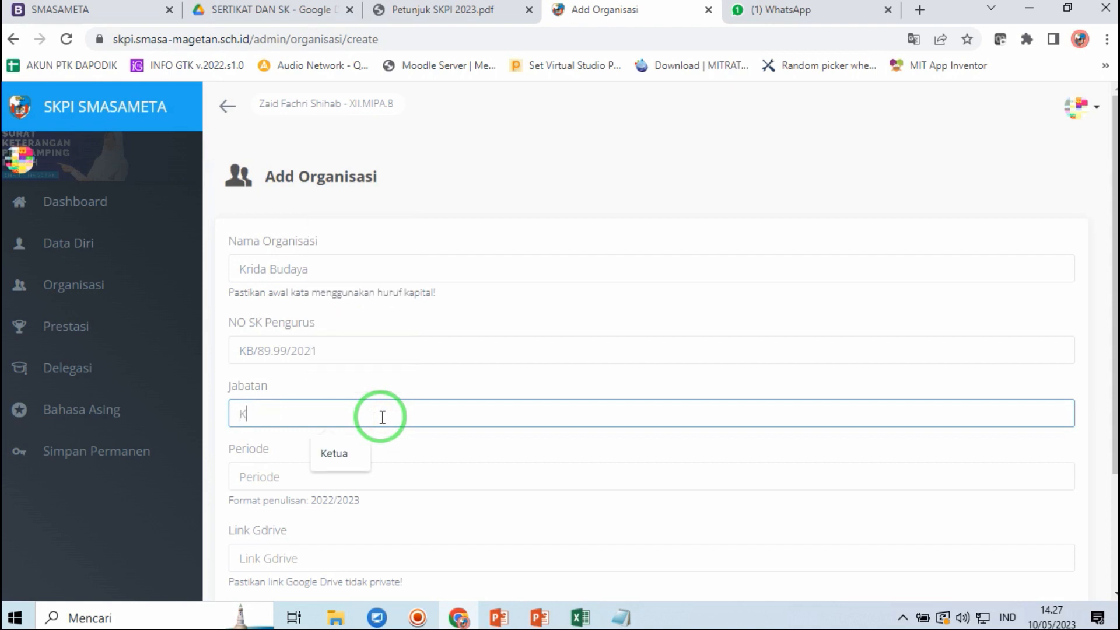
type("etua")
left_click(293, 477)
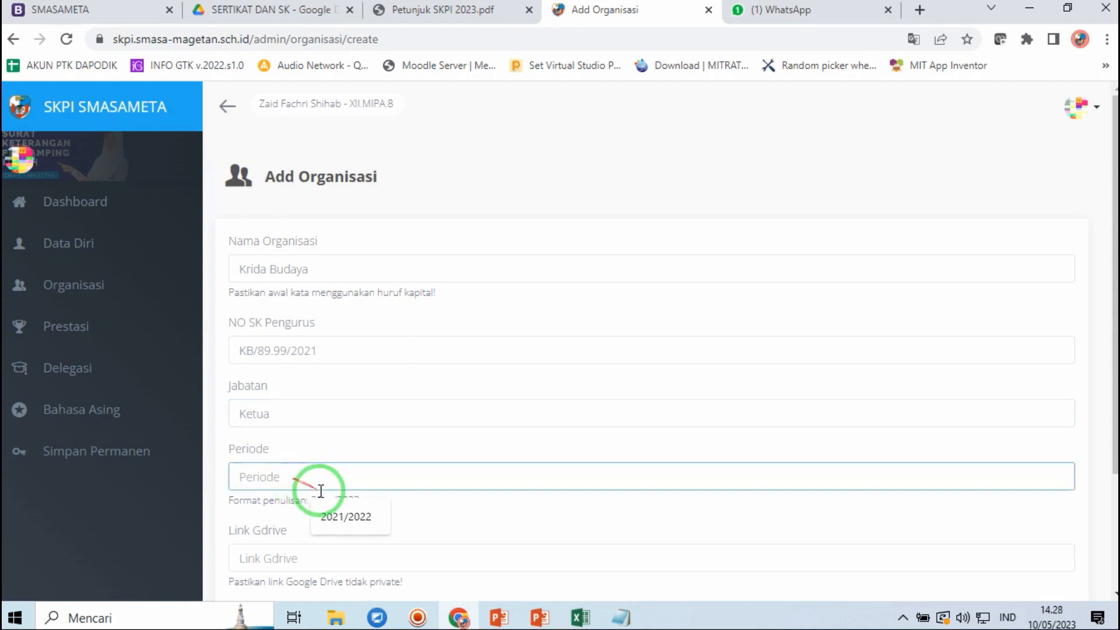
left_click(344, 516)
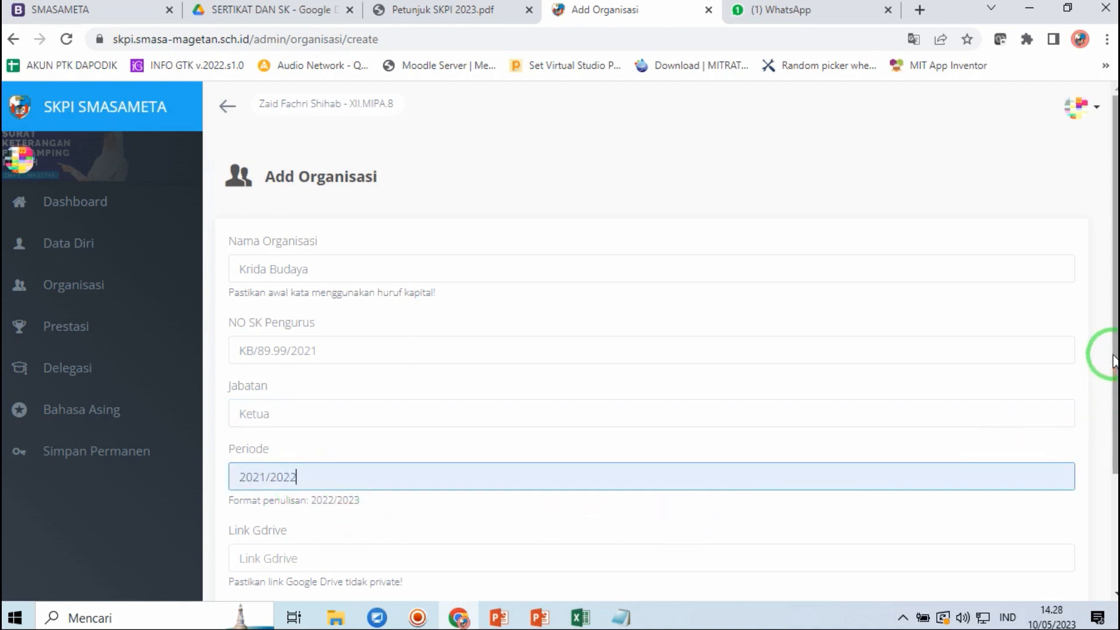
left_click_drag(1113, 370, 1096, 444)
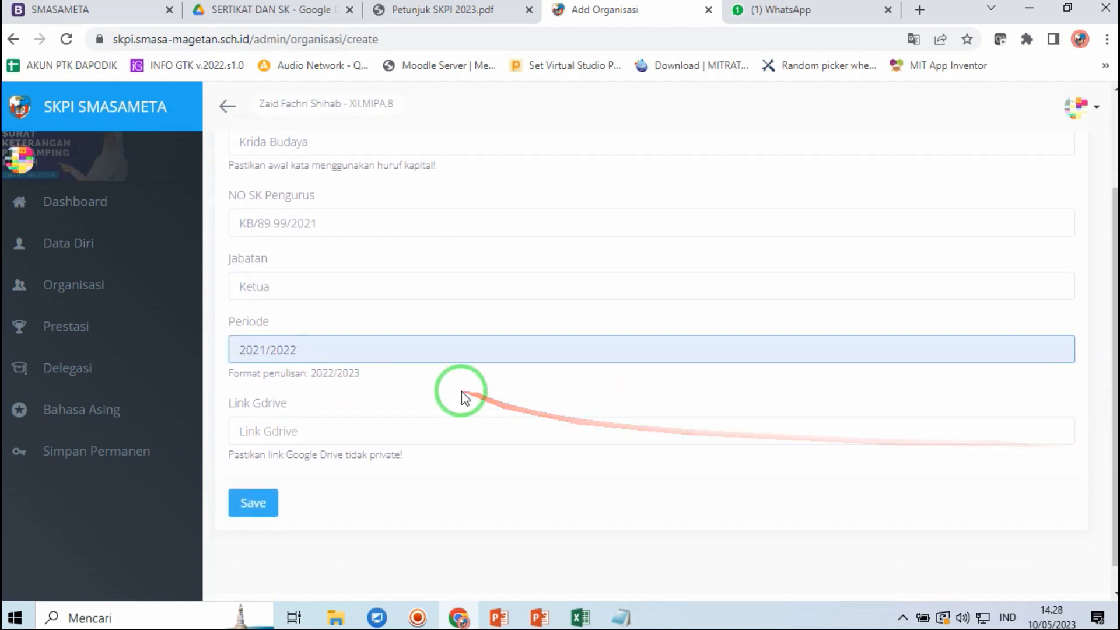
- Focus the Link Gdrive field, then switch to the SERTIKAT DAN SK Google Drive tab
left_click(277, 424)
left_click(248, 404)
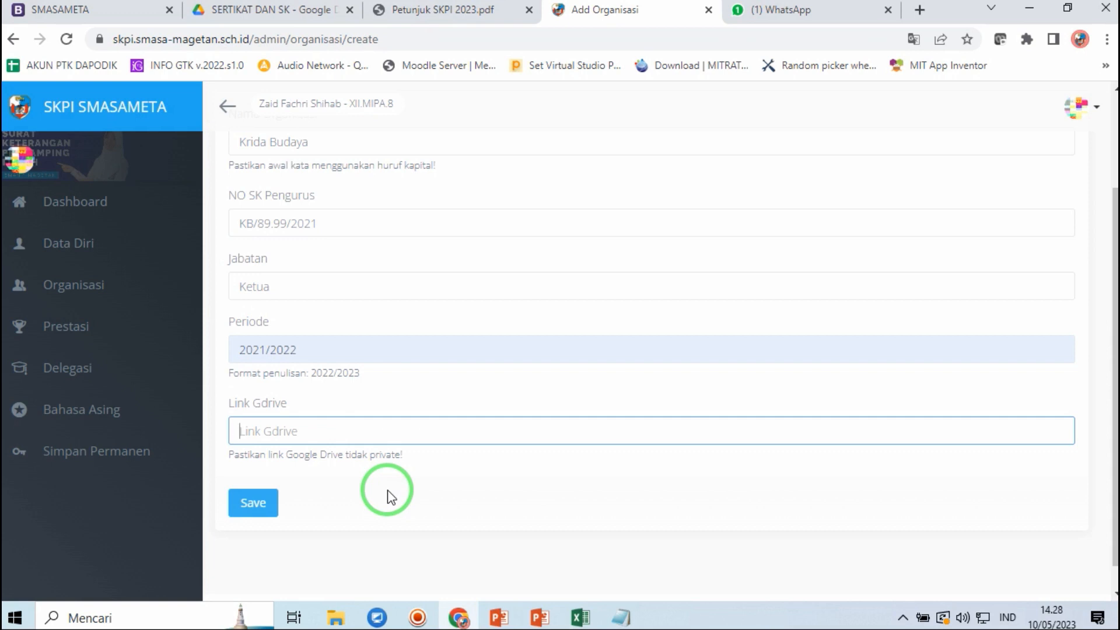
left_click(299, 18)
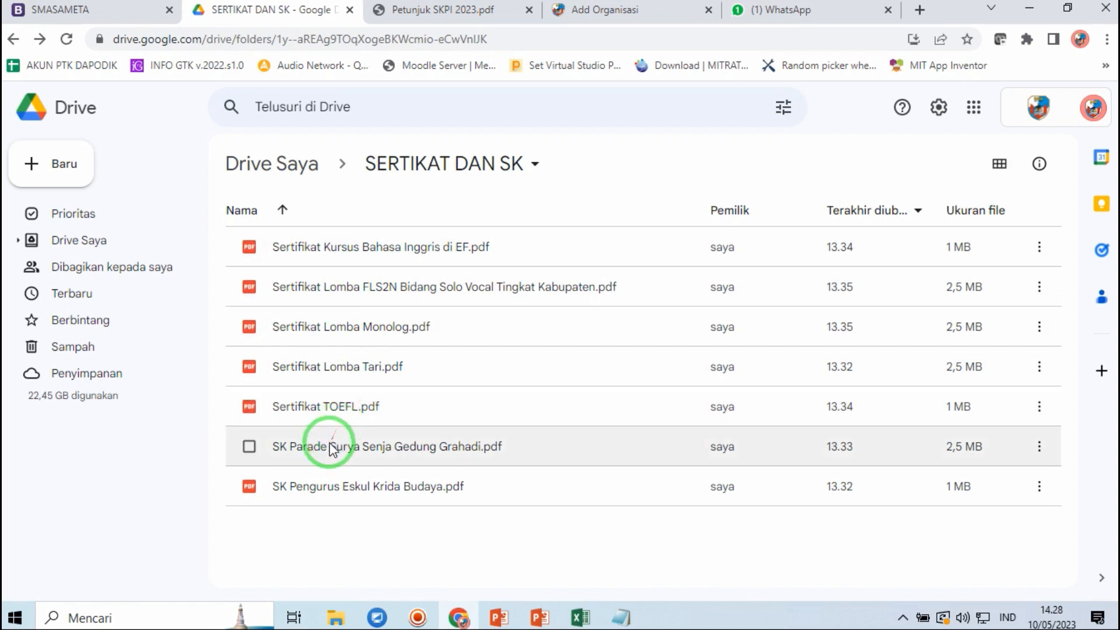
- Share SK Pengurus Eskul Krida Budaya.pdf with 'Siapa saja yang memiliki link' as Pelihat
left_click(601, 9)
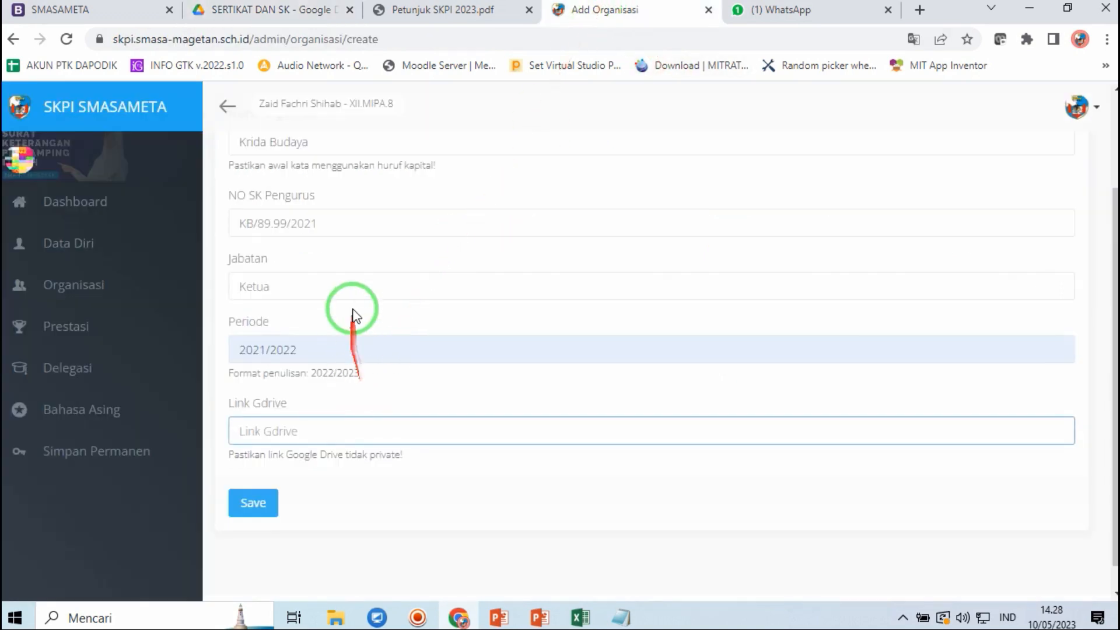
left_click(286, 14)
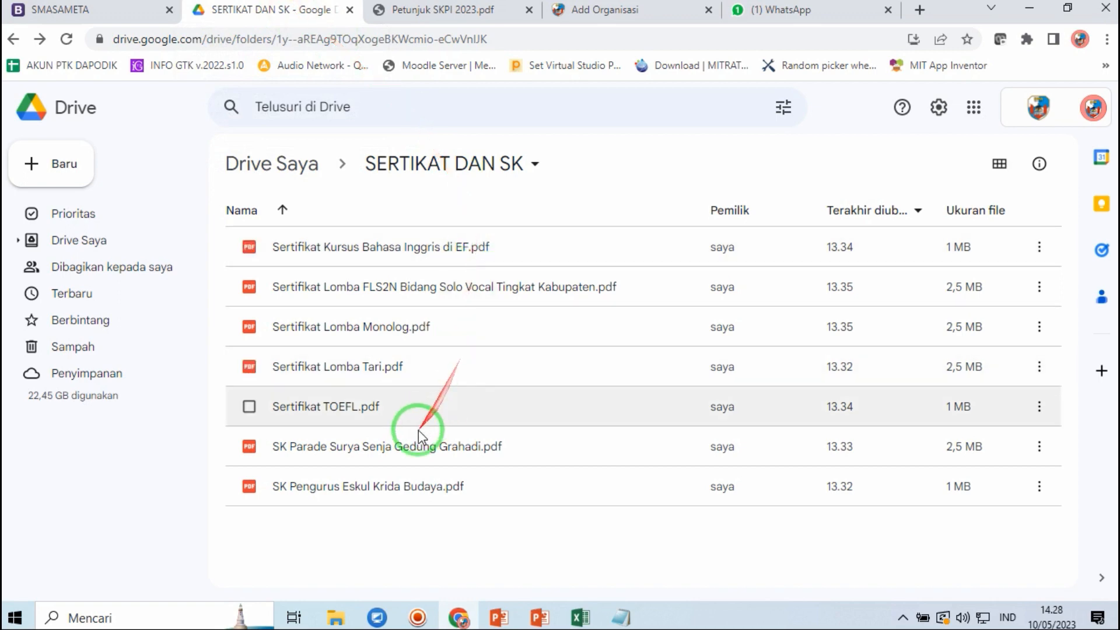
left_click(344, 495)
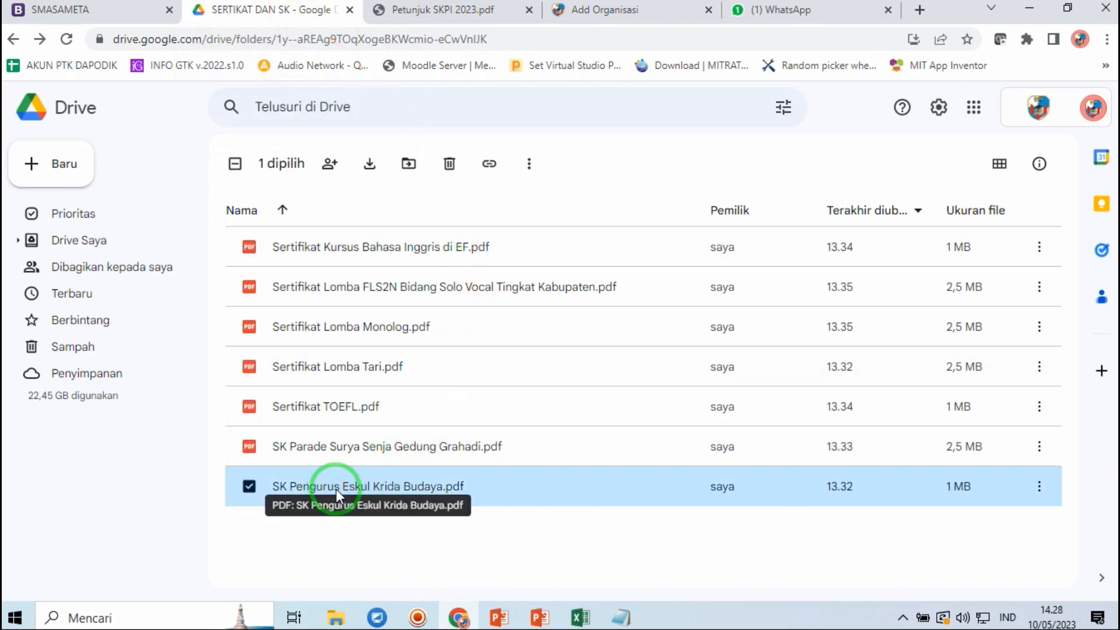
right_click(336, 489)
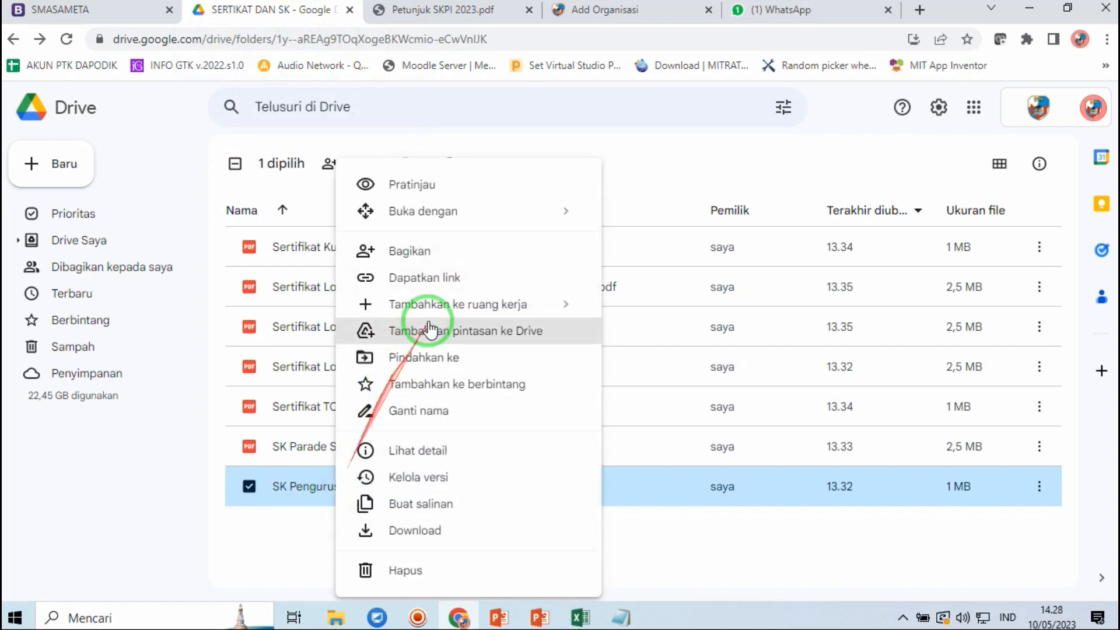
left_click(458, 260)
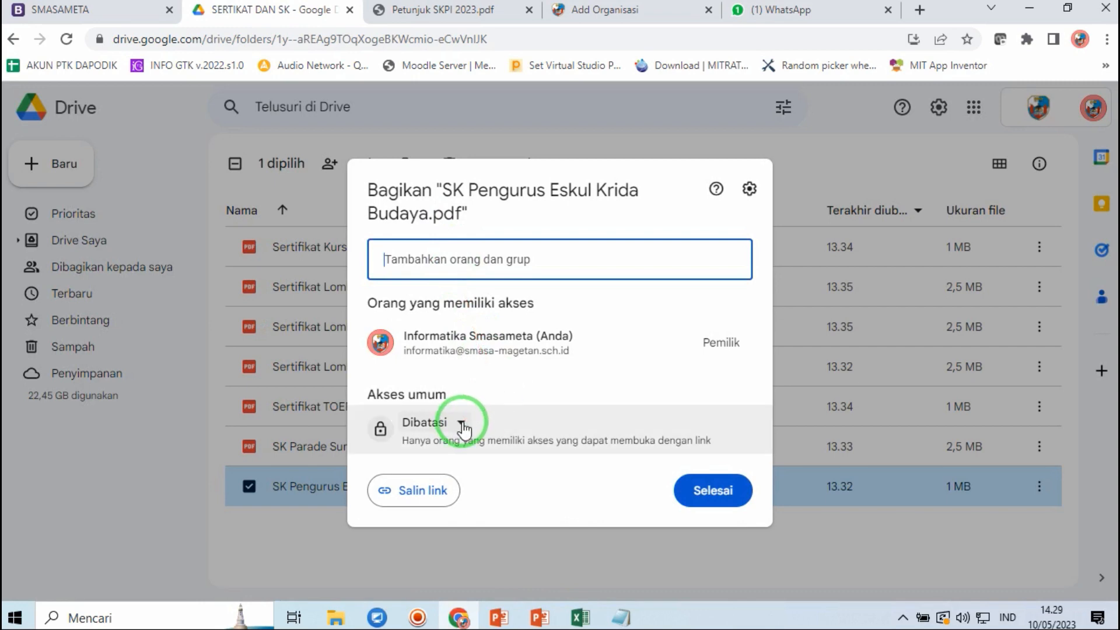
left_click(463, 426)
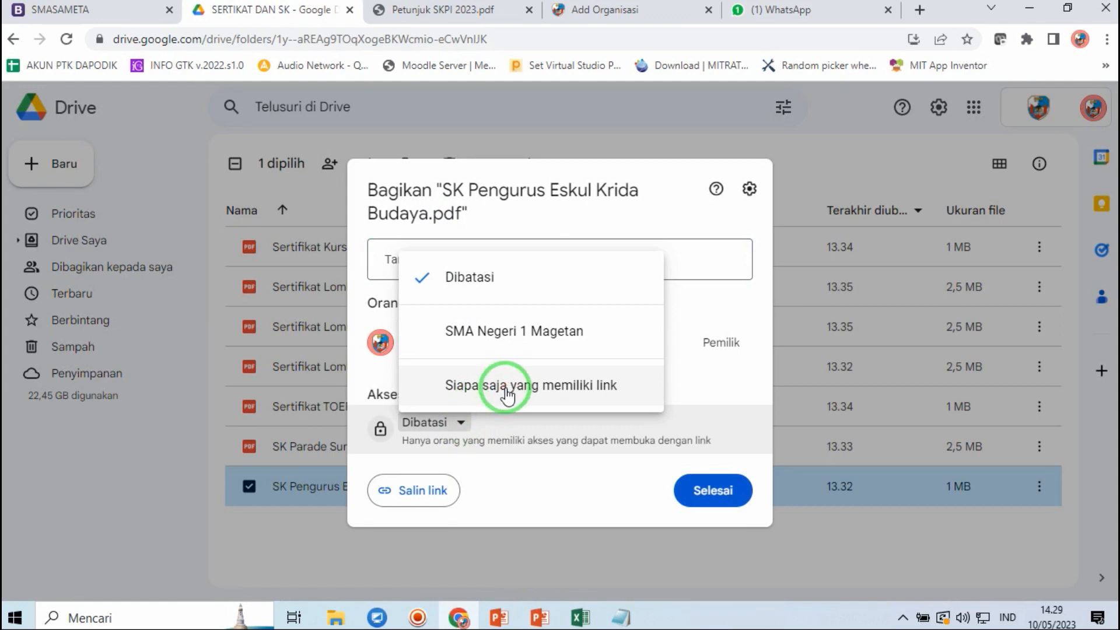
left_click(506, 391)
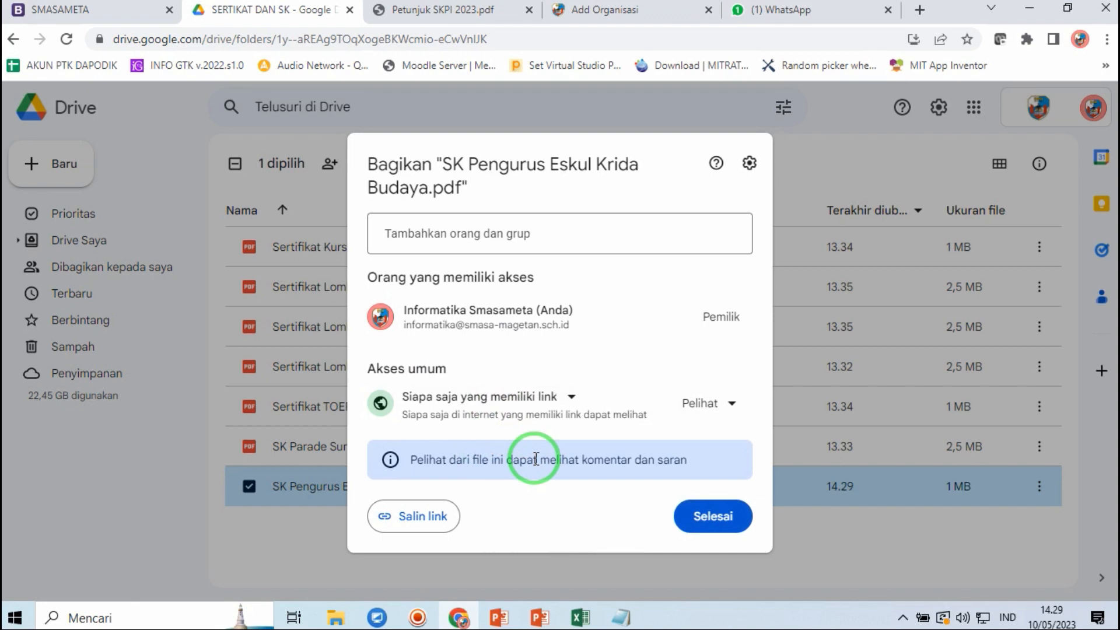
left_click(571, 396)
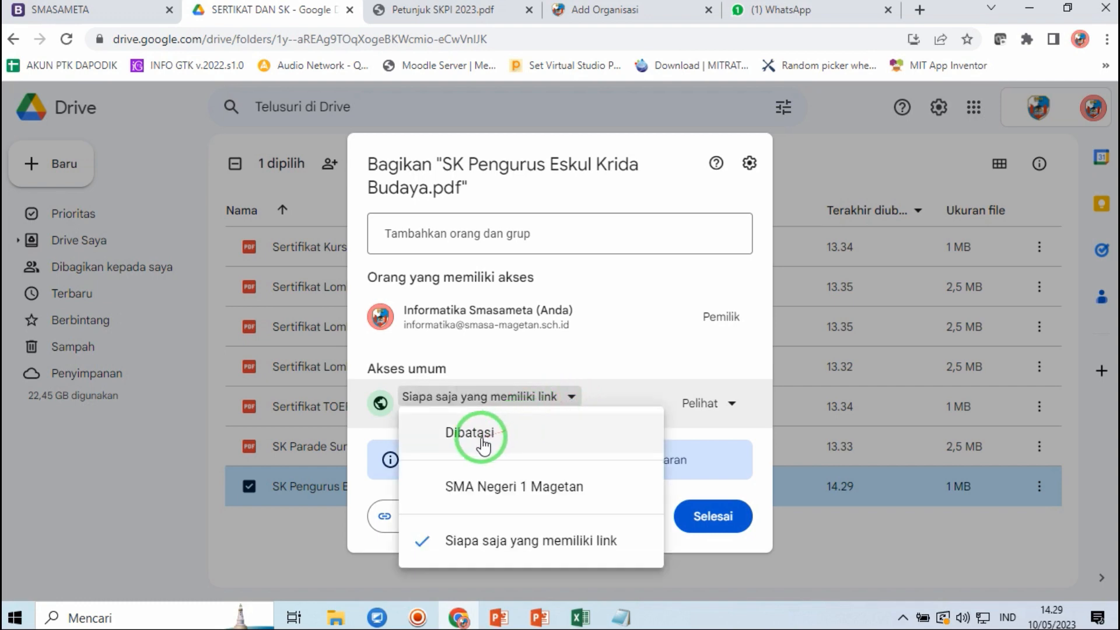
left_click(483, 435)
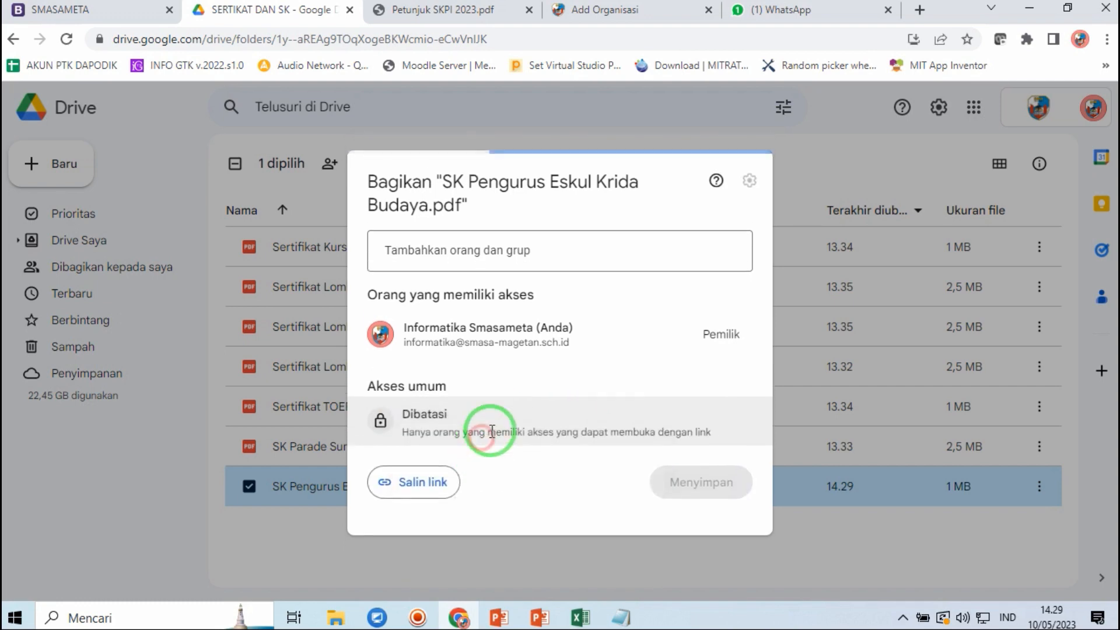
left_click(461, 425)
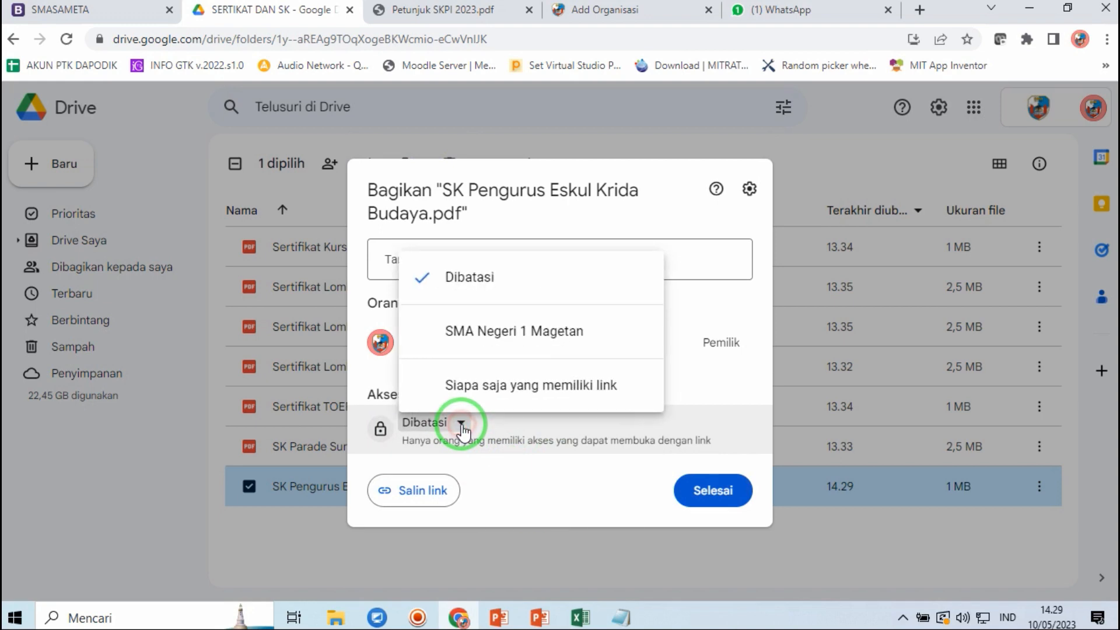
left_click(502, 386)
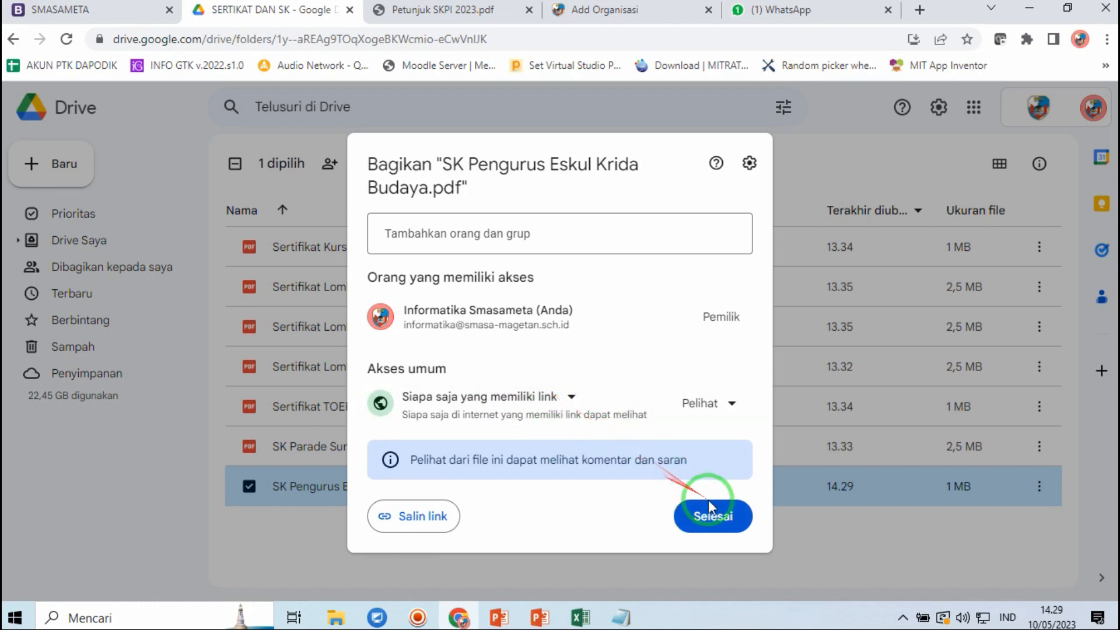
left_click(717, 518)
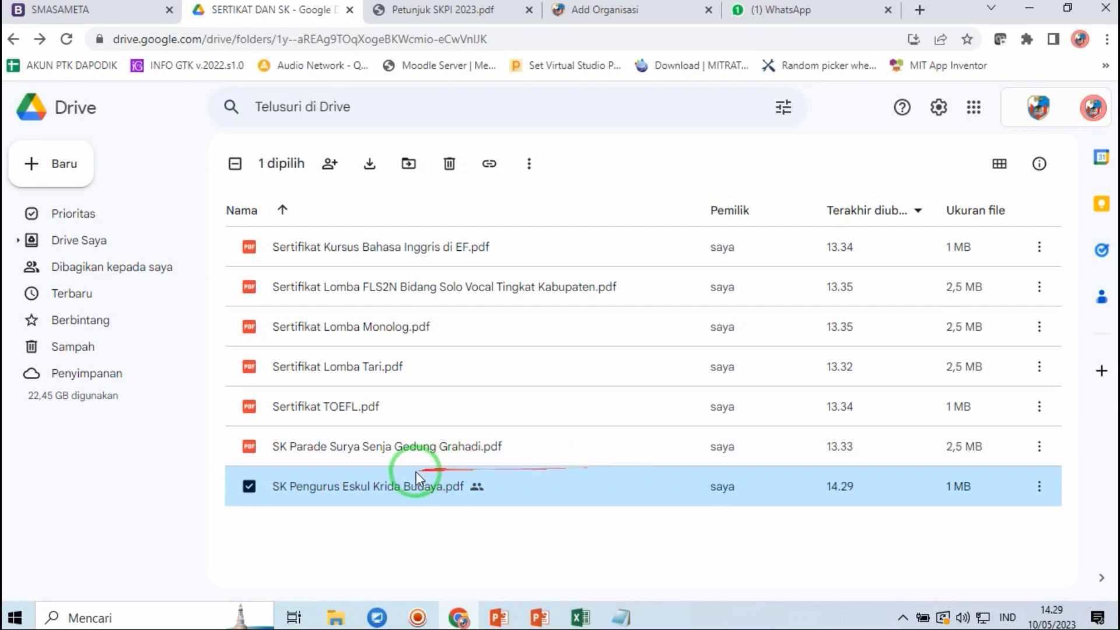
- Copy the Krida Budaya SK file's share link and return to the Add Organisasi form
right_click(393, 491)
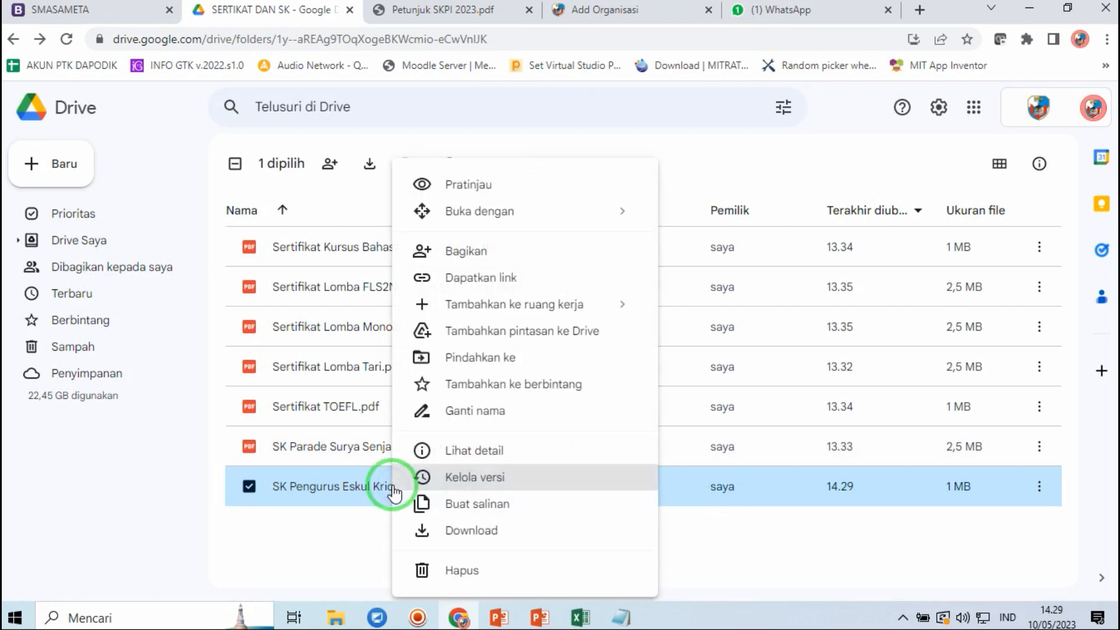
left_click(476, 252)
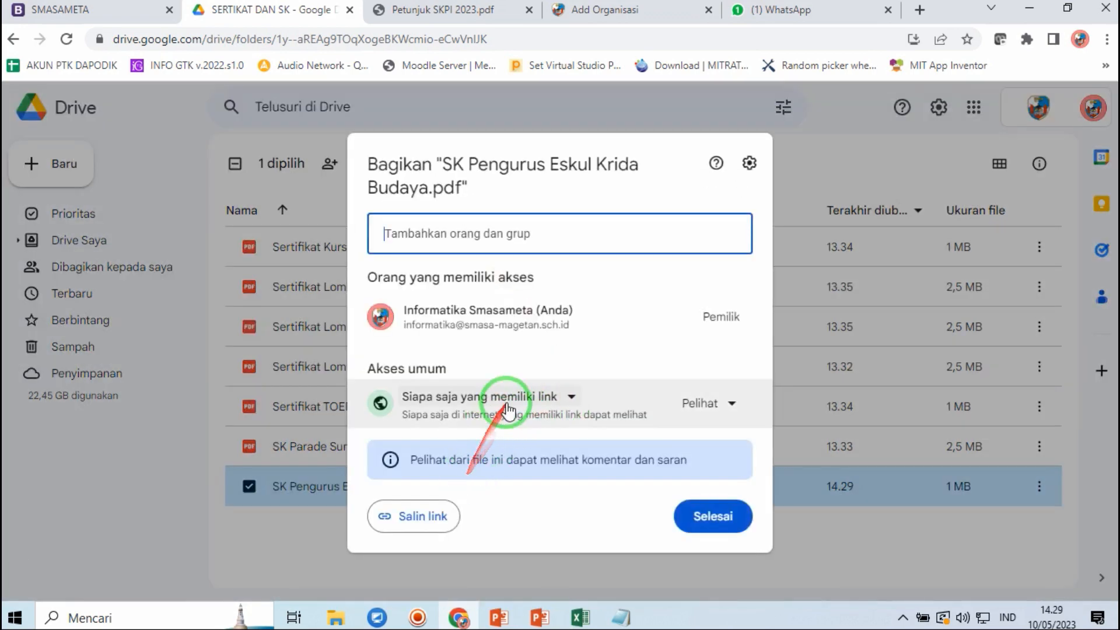
left_click(408, 516)
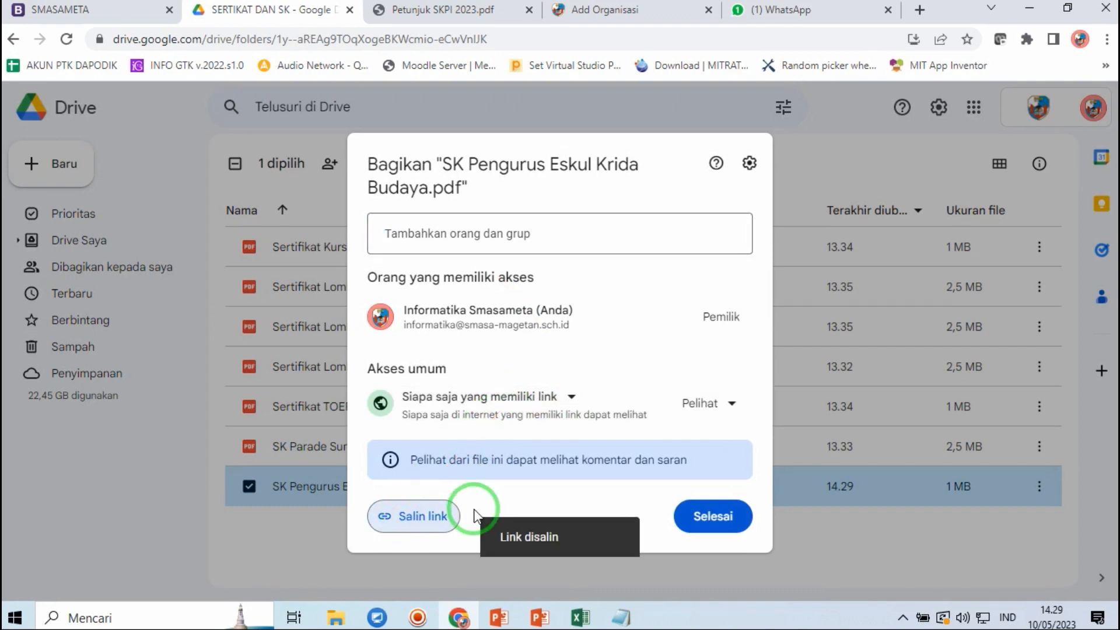
left_click(714, 517)
left_click(613, 9)
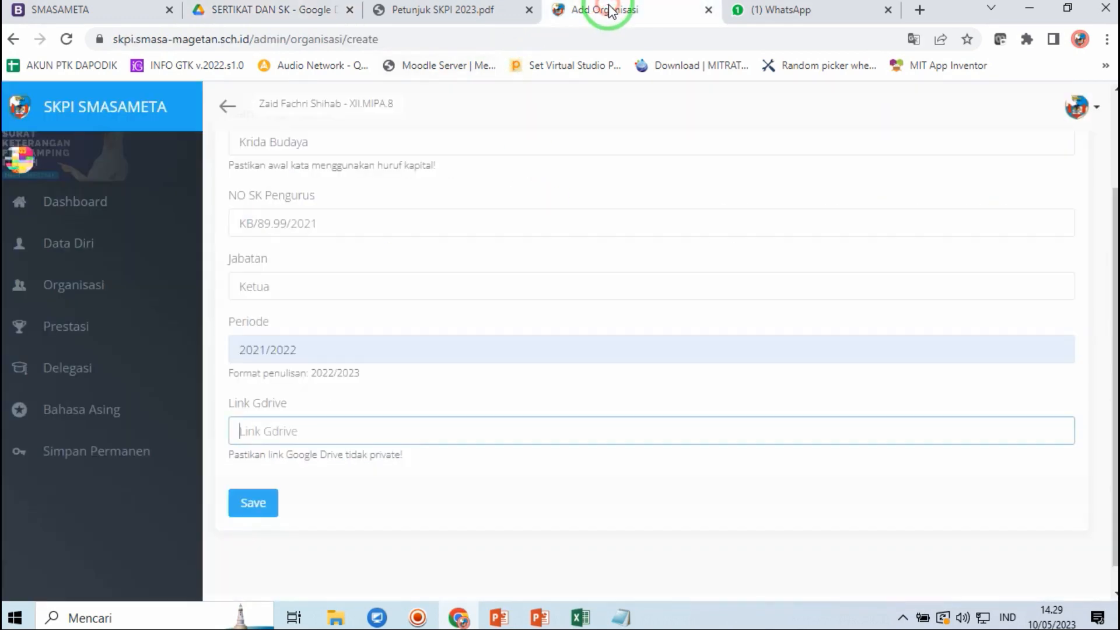
- Paste the copied Drive link into Link Gdrive and save the Krida Budaya organisation entry
left_click(349, 432)
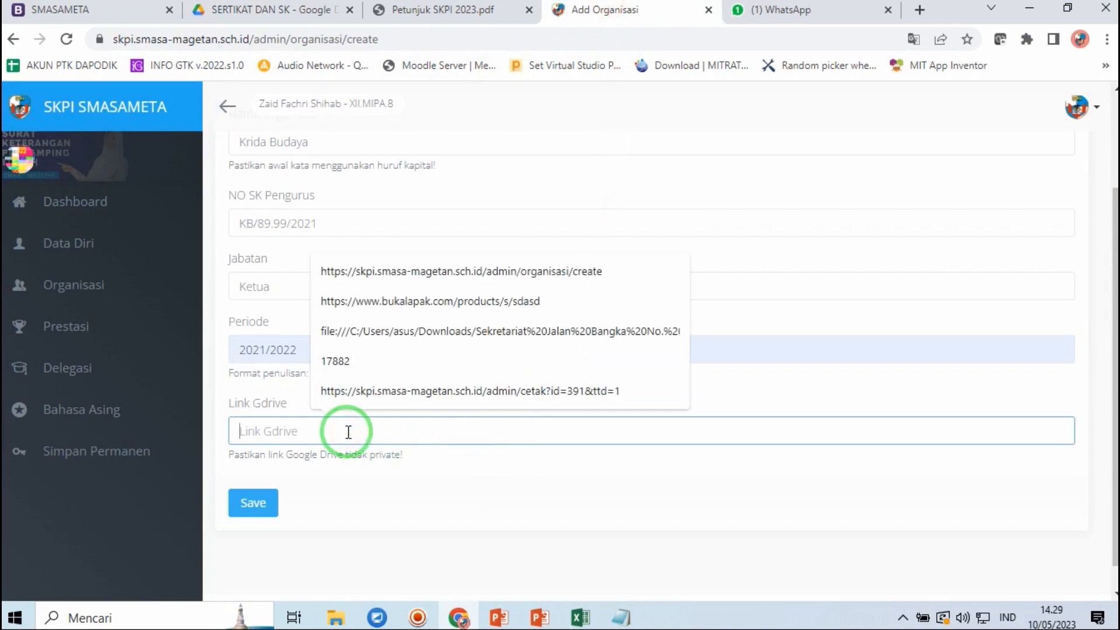
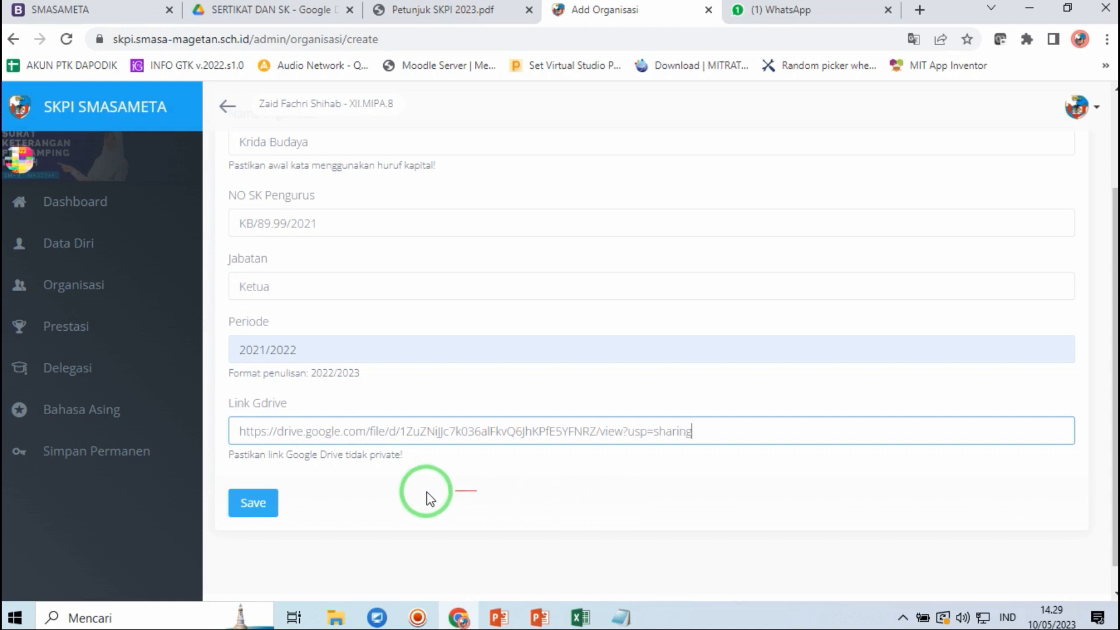
left_click(265, 505)
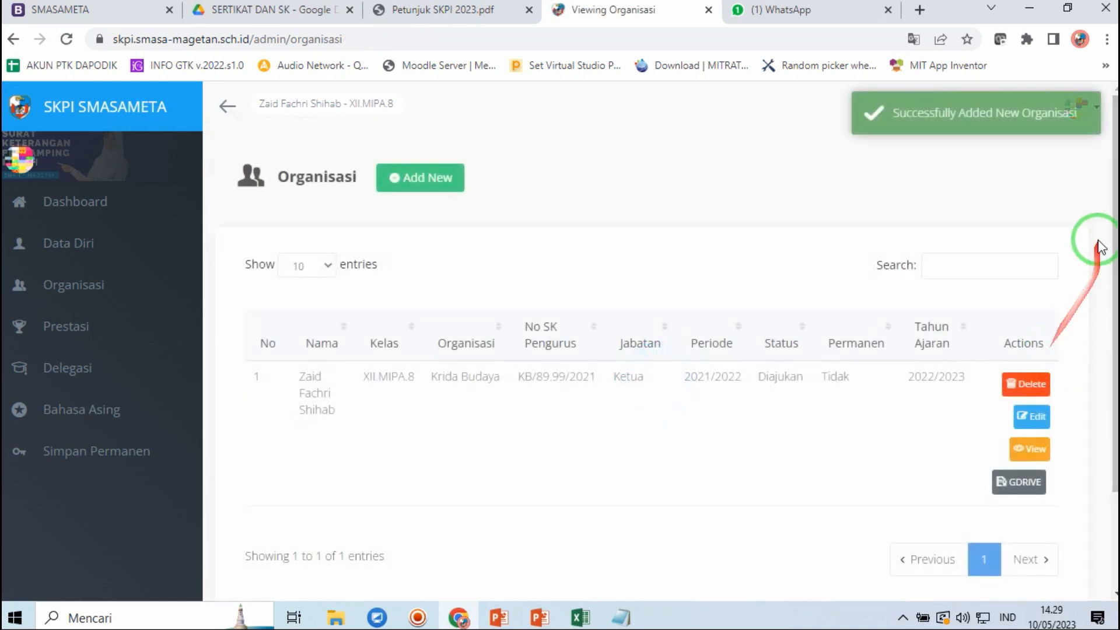
mouse_move(1111, 220)
left_mouse_down()
mouse_move(1111, 301)
mouse_move(1106, 198)
left_mouse_up()
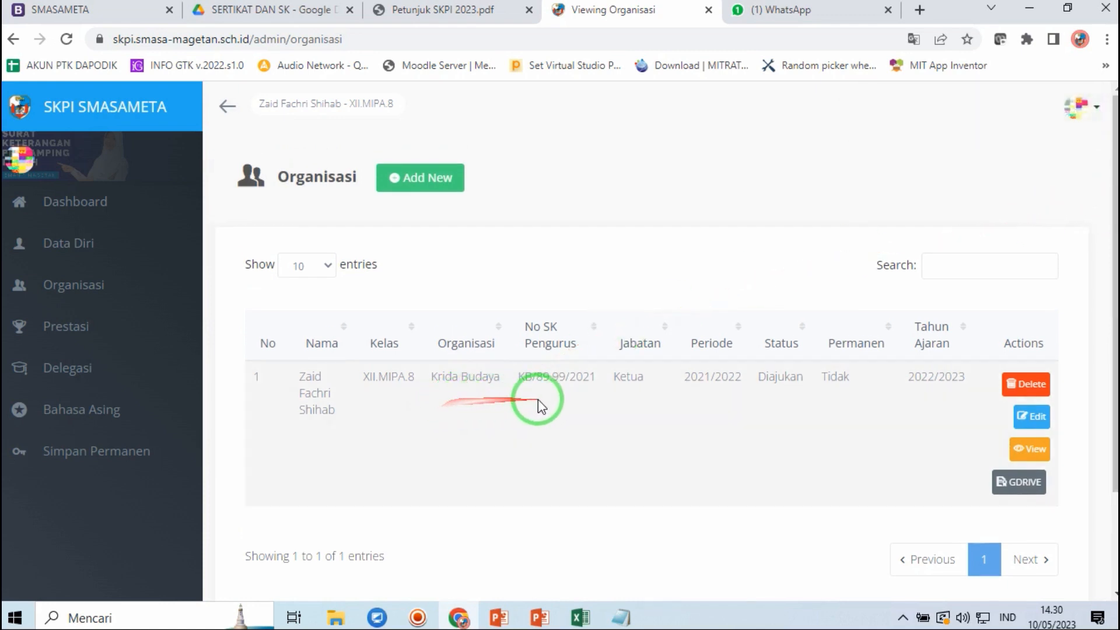
left_click_drag(654, 379, 751, 389)
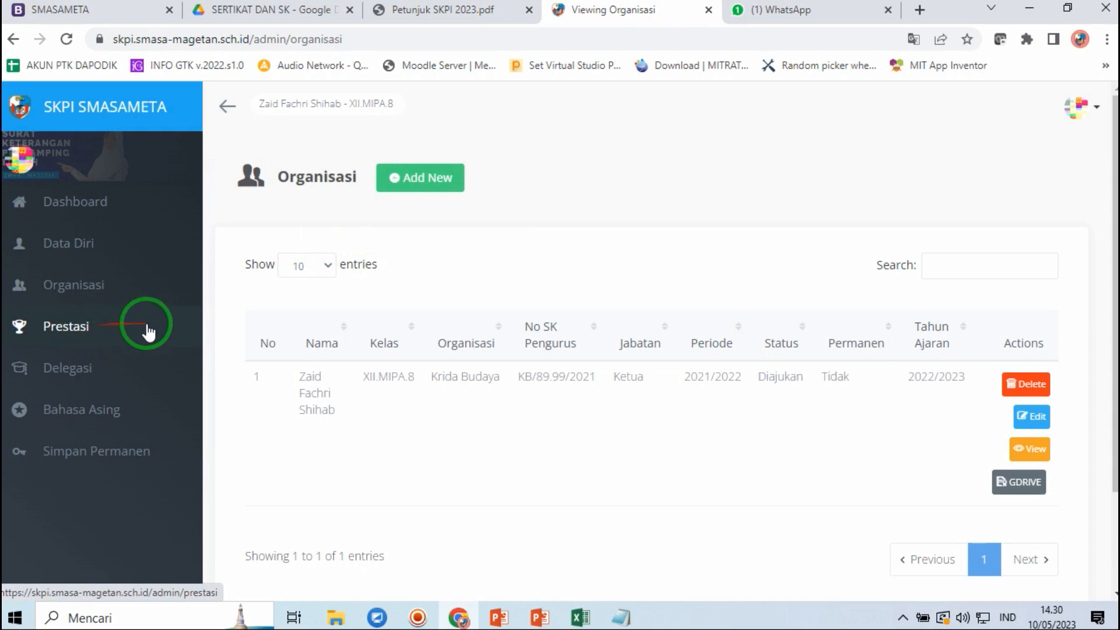
- Go to the Prestasi page and start a new achievement with Add New
left_click(84, 325)
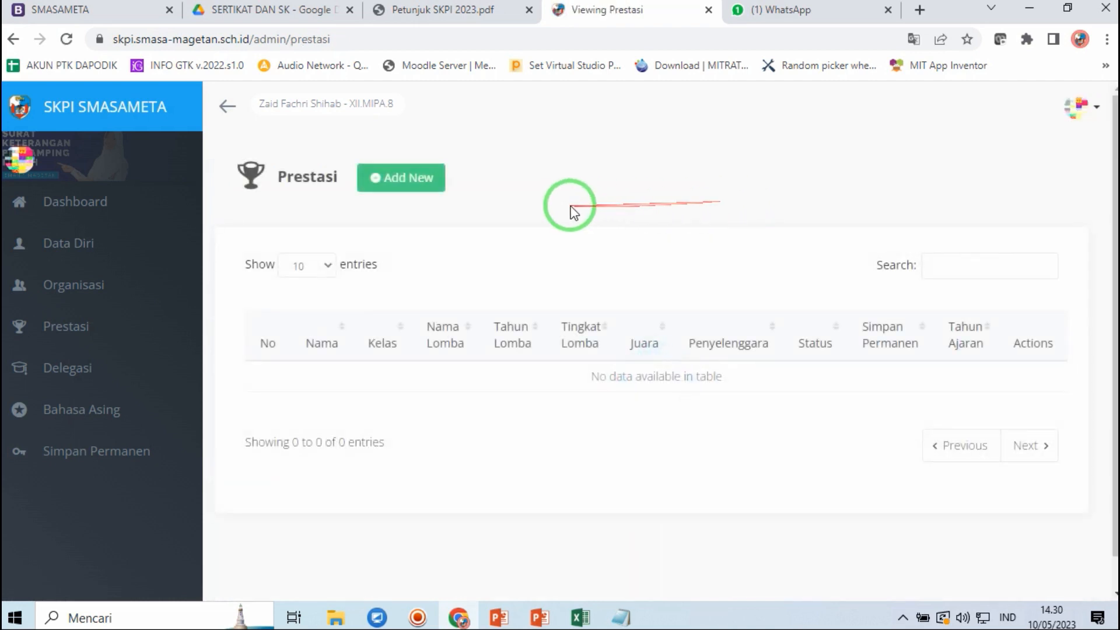
left_click(400, 186)
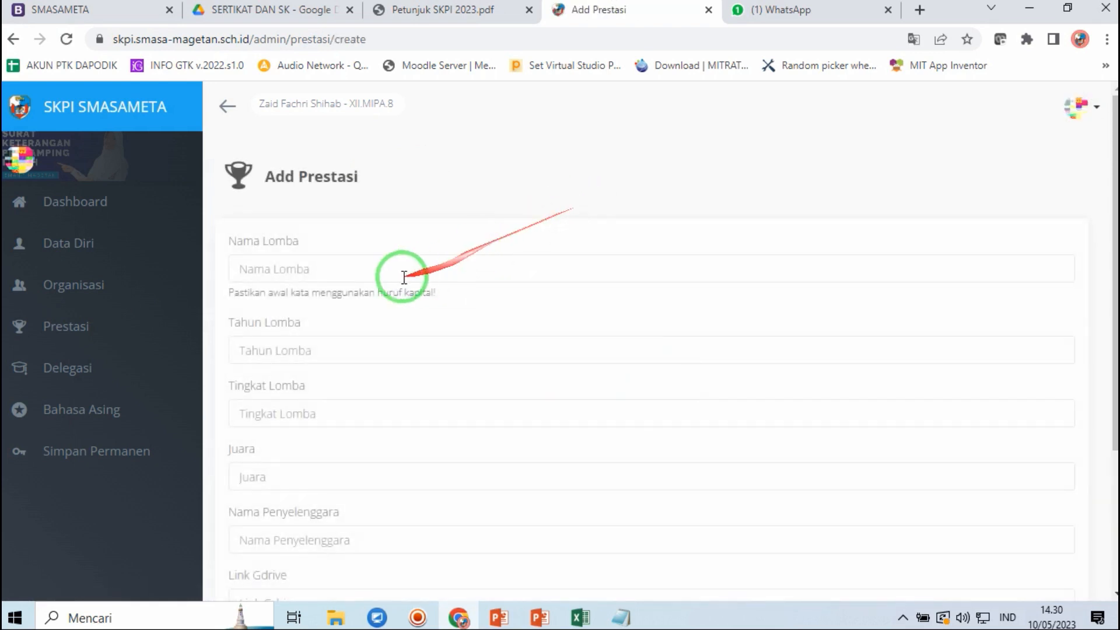
- Enter competition 'Lomba Tari Tradisional', year 2021, level Propinsi and rank 1
left_click(387, 268)
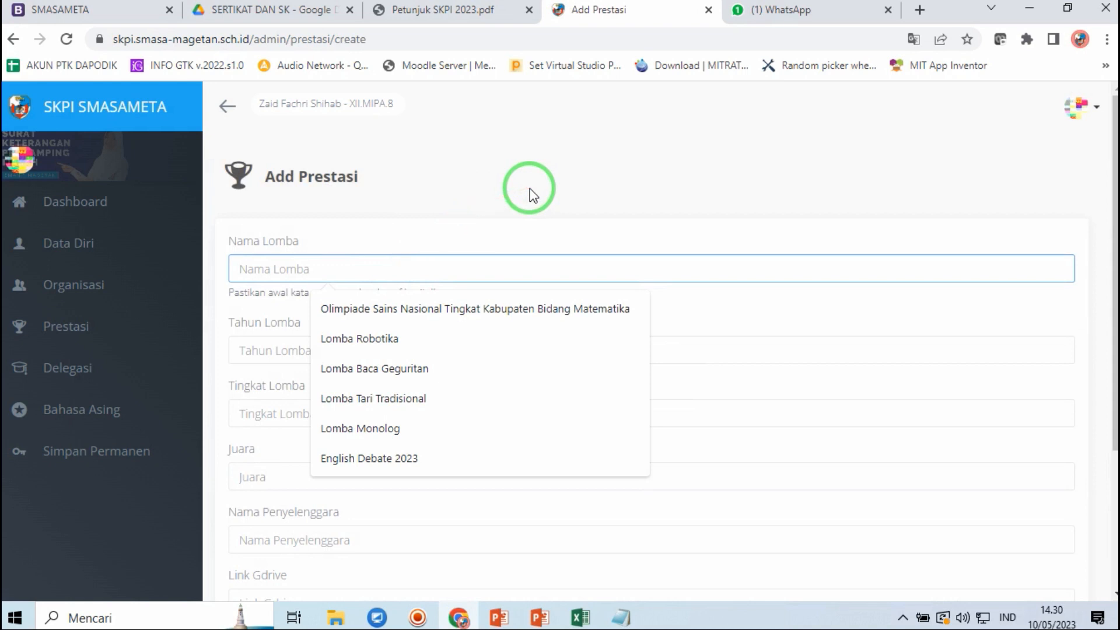
type("Lomba")
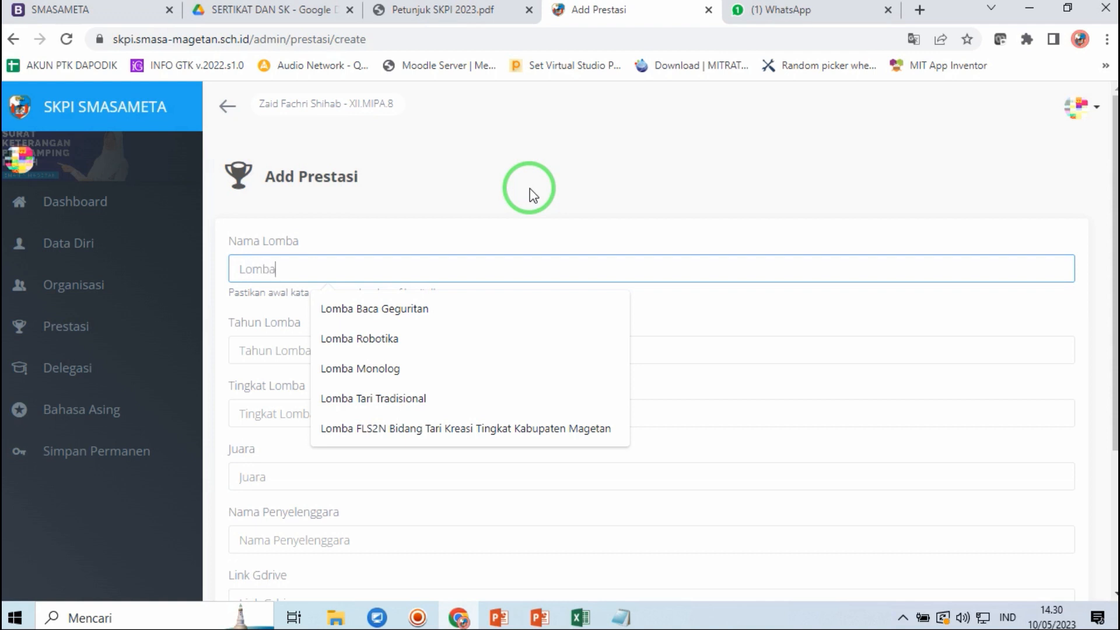
type("Tari Tr")
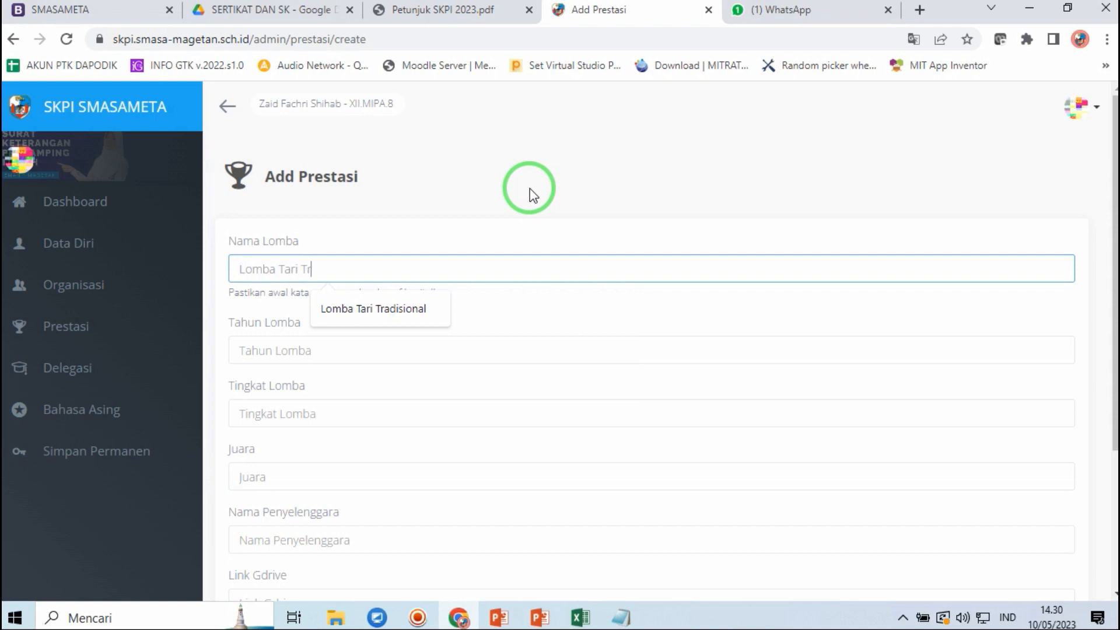
type("adisional")
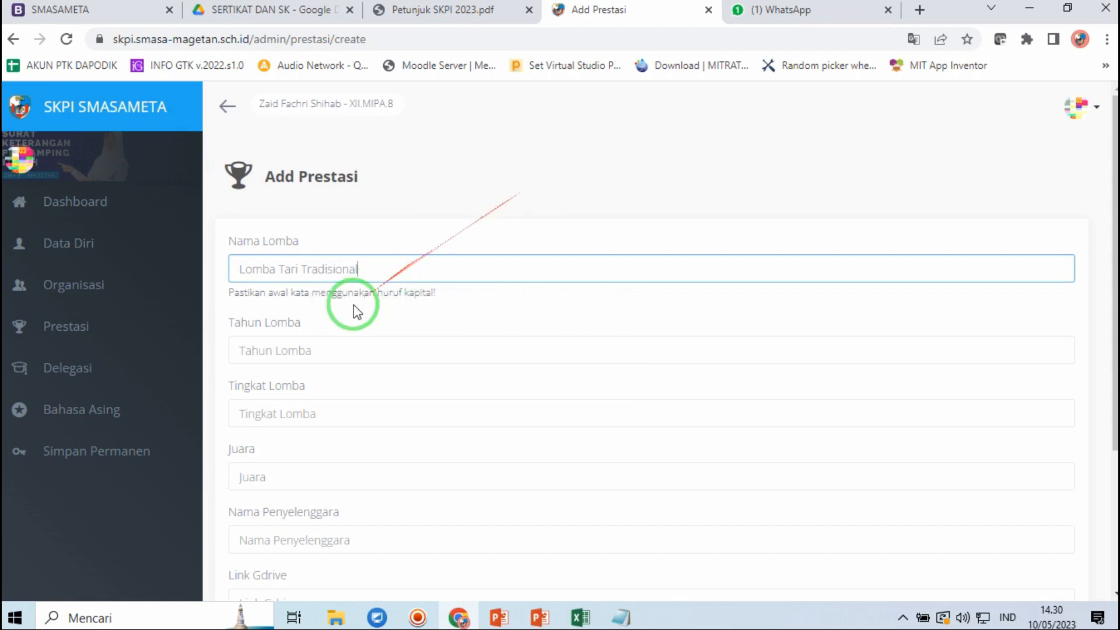
left_click(325, 350)
left_click(334, 391)
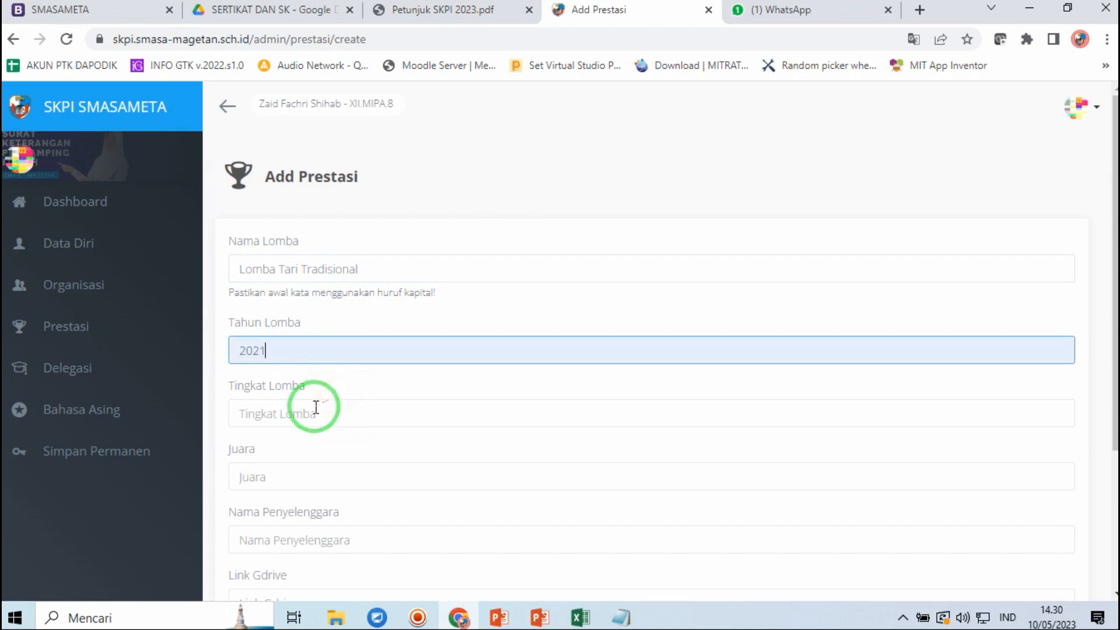
left_click(316, 407)
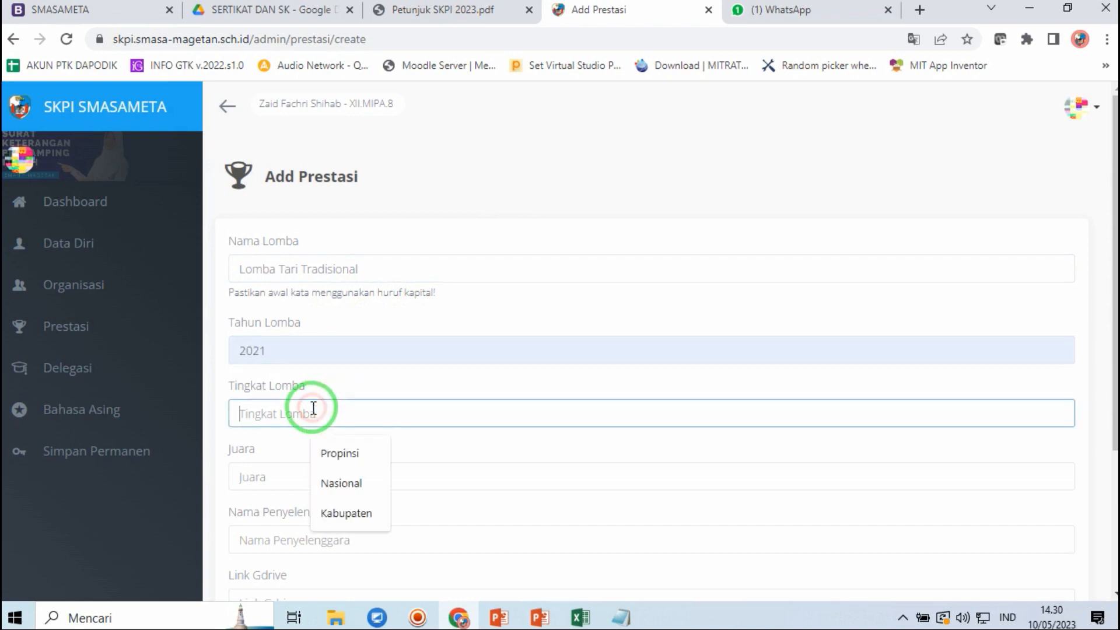
left_click(349, 464)
left_click(294, 472)
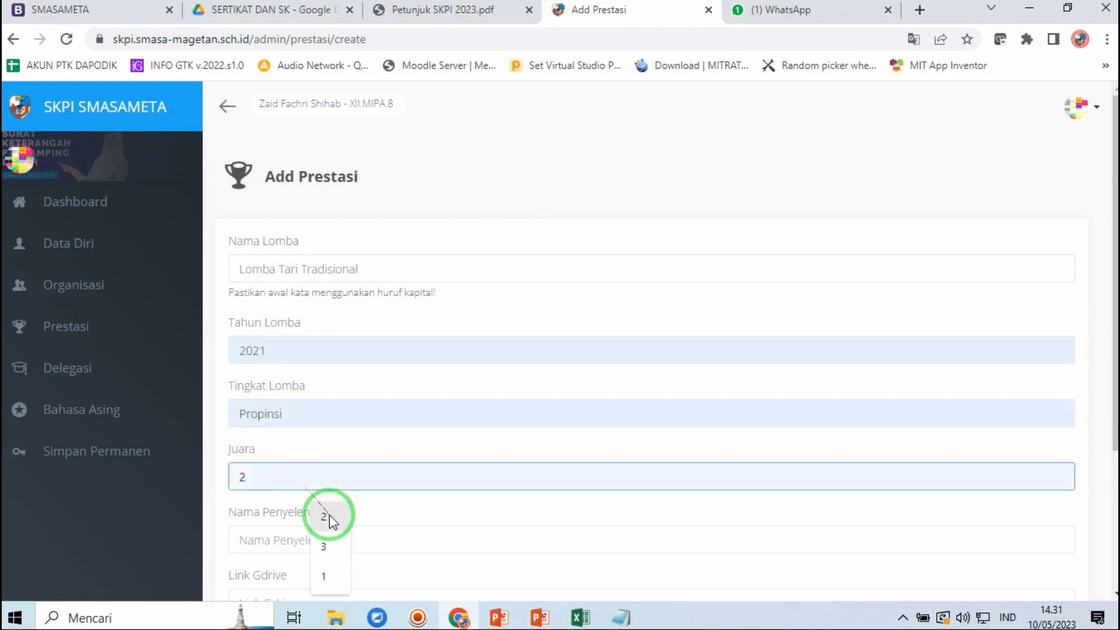
left_click(327, 575)
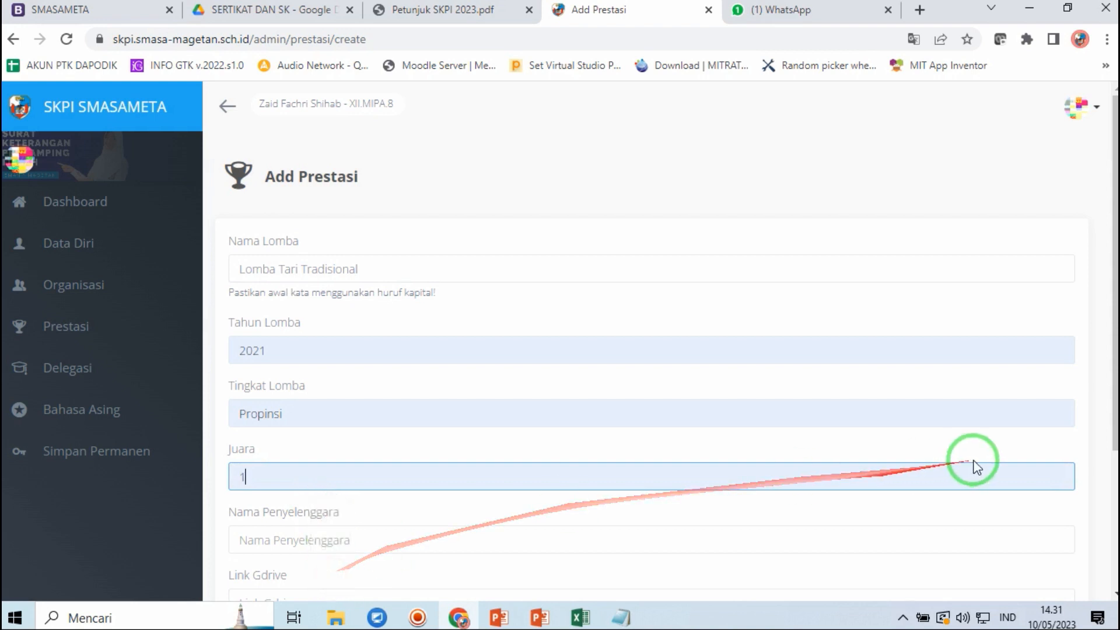
- Set the organiser to Kementrian Pariwisata Republik Indonesia, leaving Link Gdrive ready for the link
left_click_drag(1110, 350, 1100, 450)
left_click(357, 376)
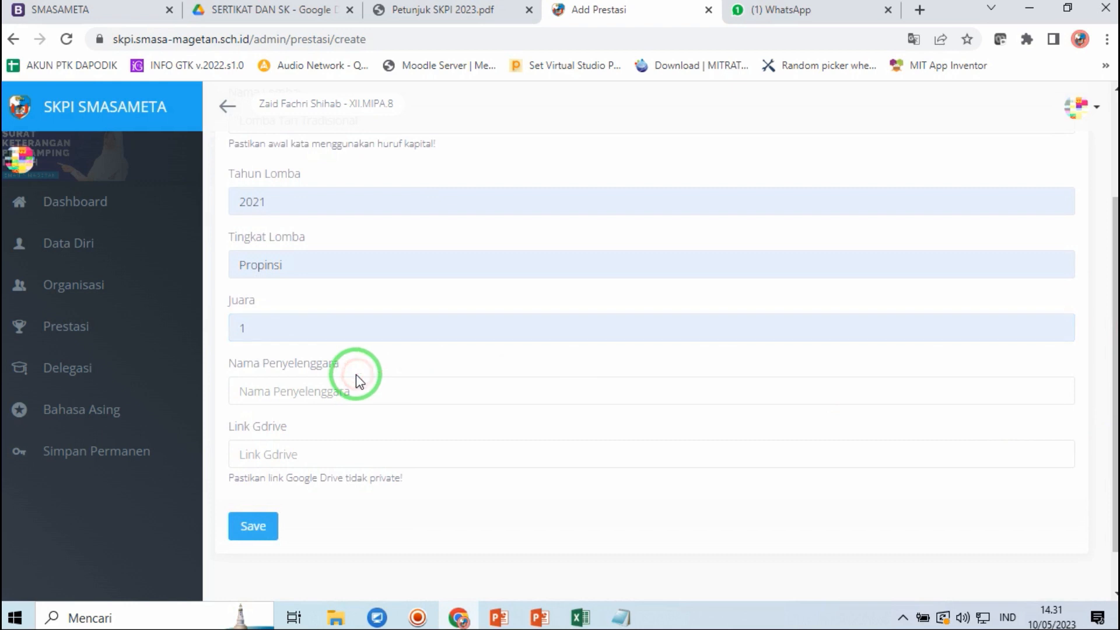
left_click(378, 462)
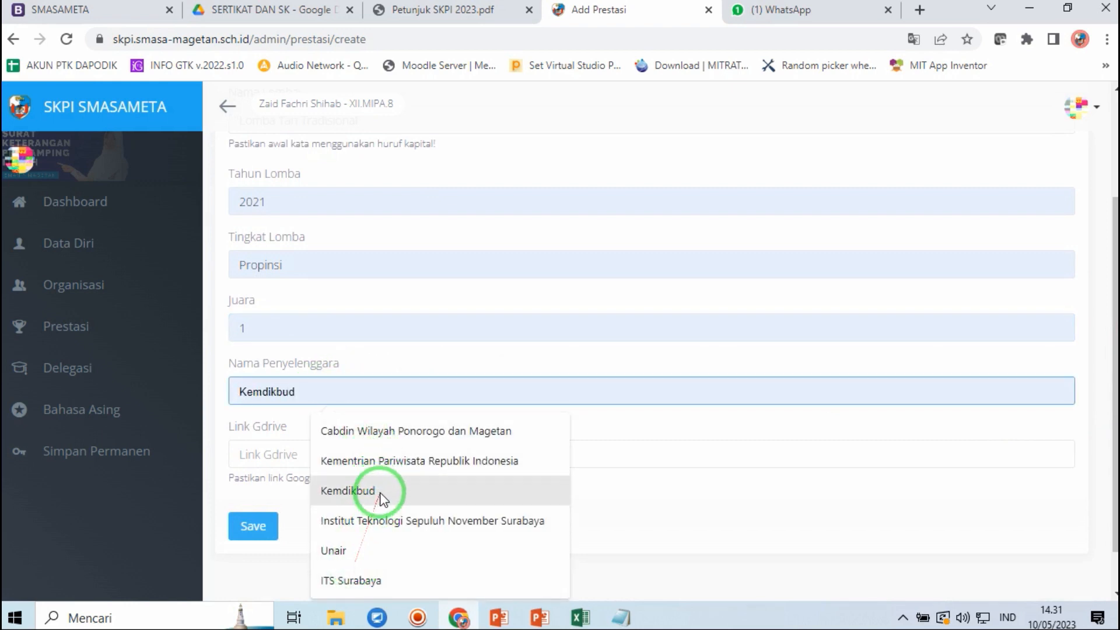
left_click(391, 462)
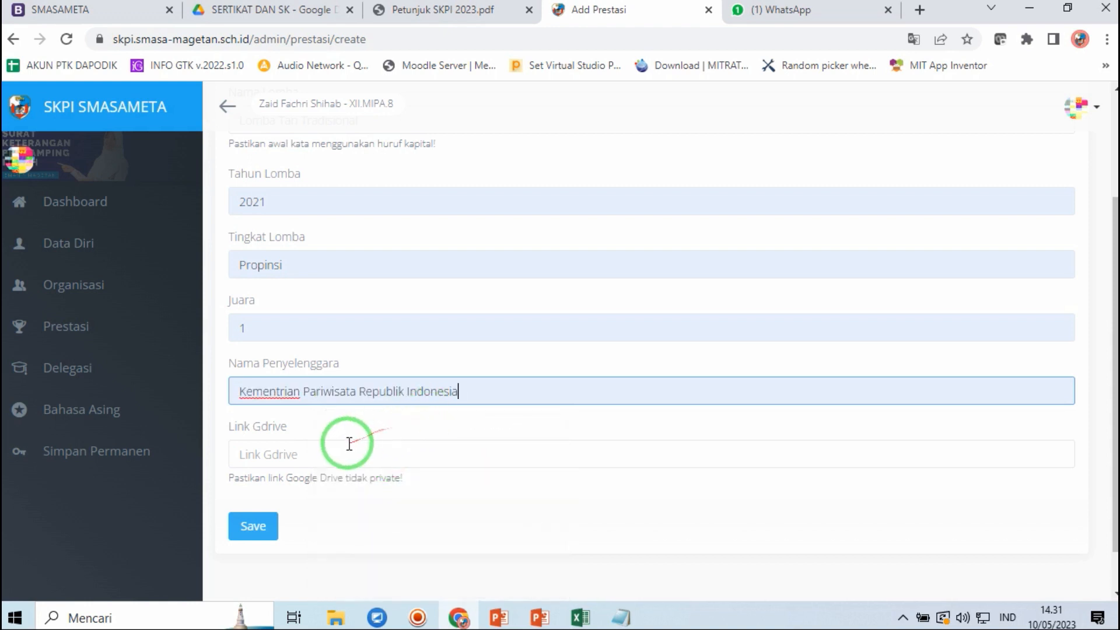
left_click(318, 457)
left_click(605, 515)
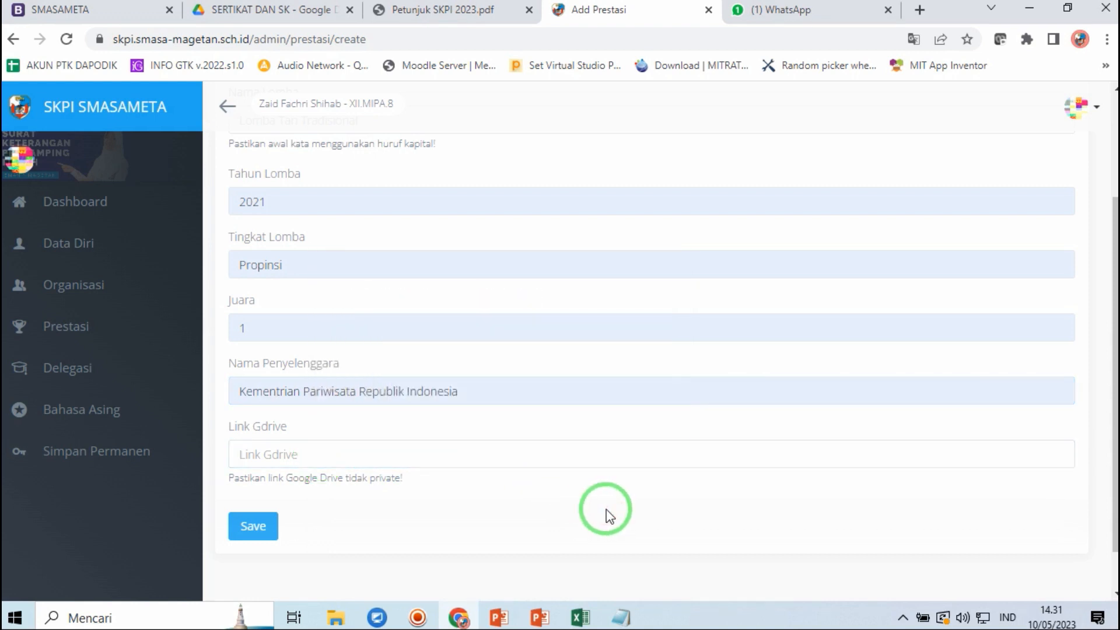
- Set Sertifikat Lomba Tari.pdf to 'Siapa saja yang memiliki link' access and copy its share link
left_click(272, 10)
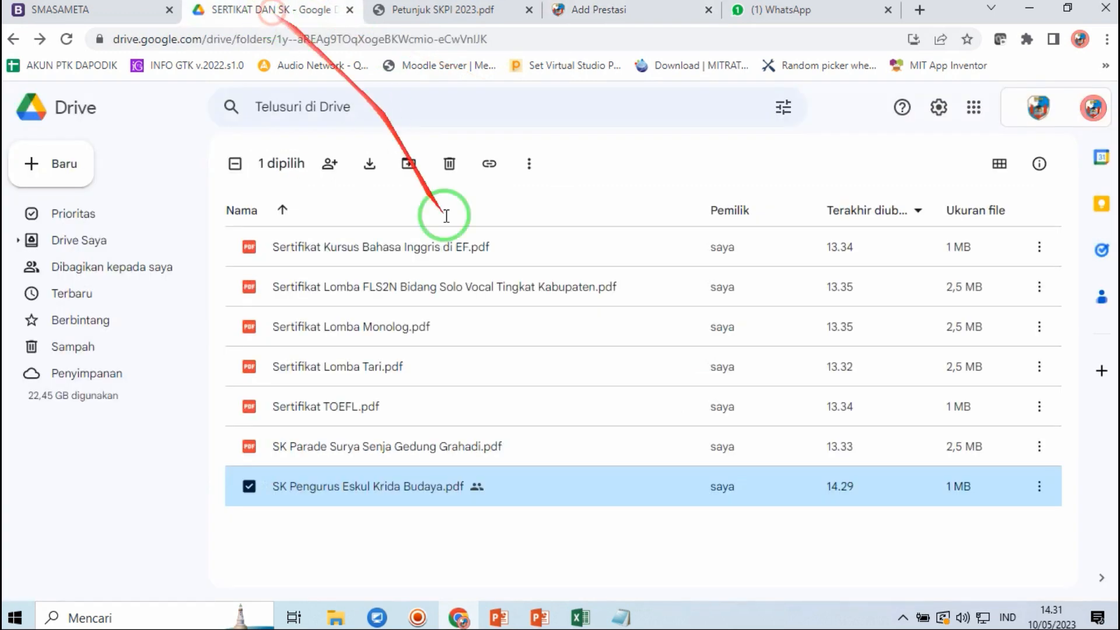
left_click(368, 369)
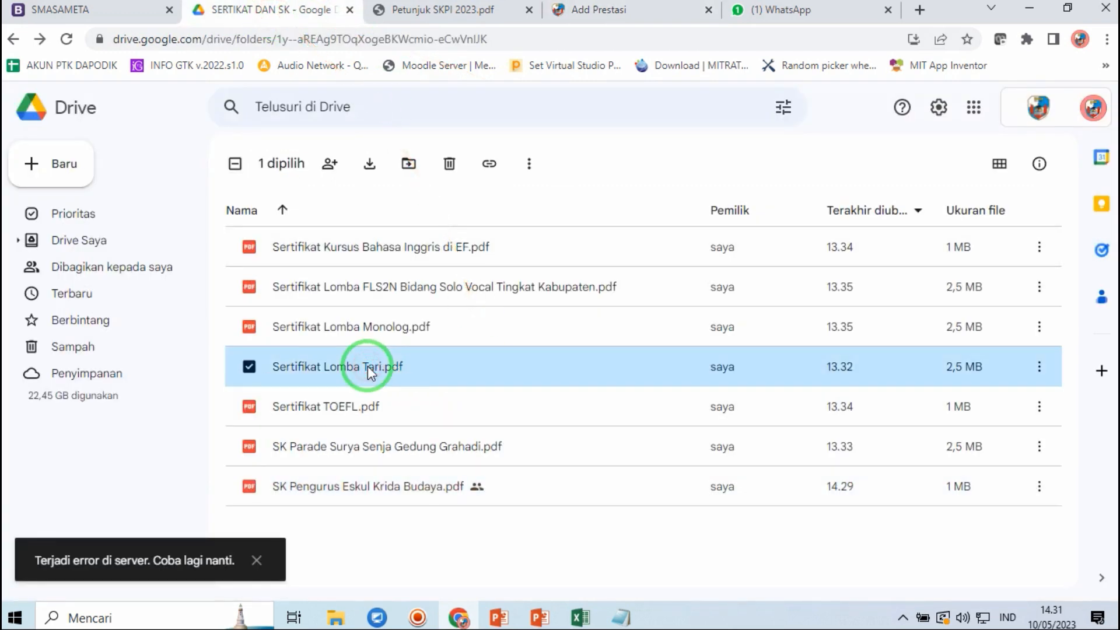
right_click(367, 369)
left_click(448, 250)
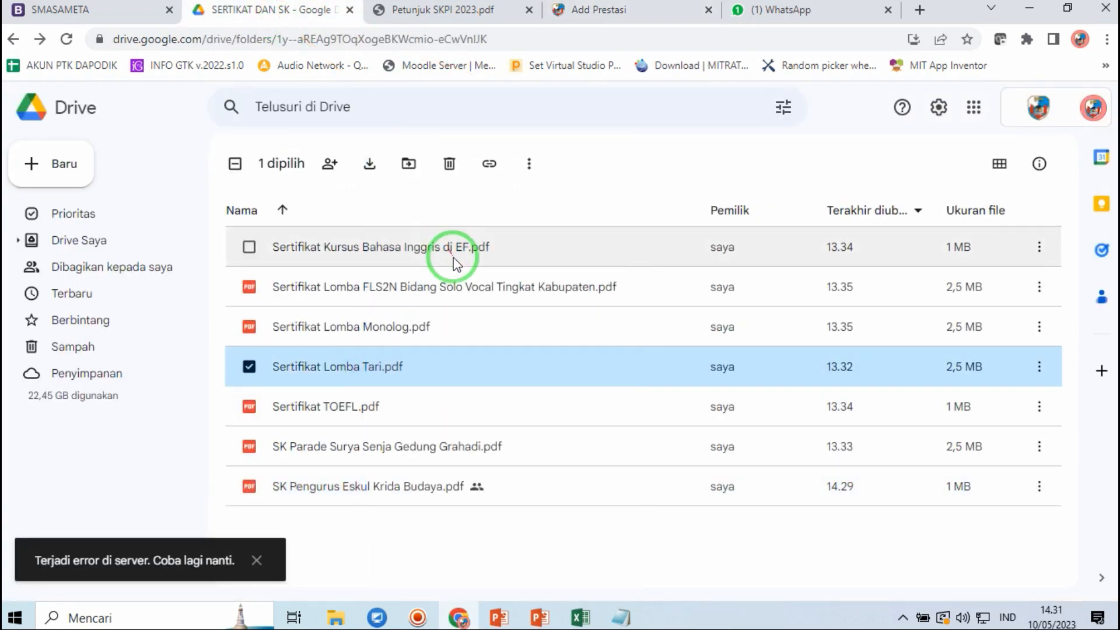
left_click(439, 415)
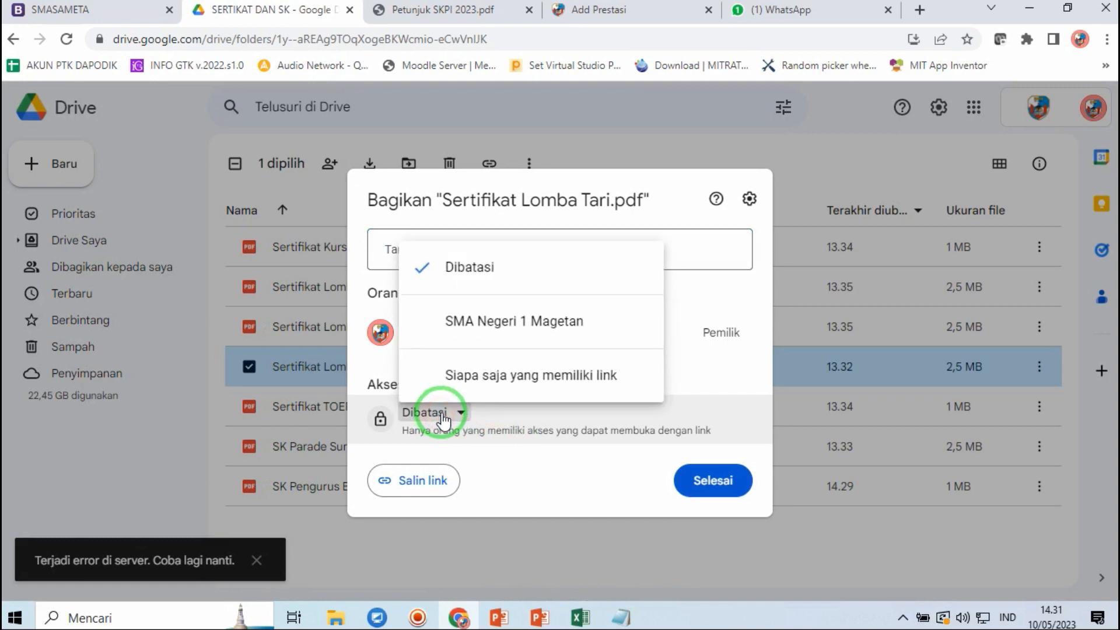
left_click(489, 382)
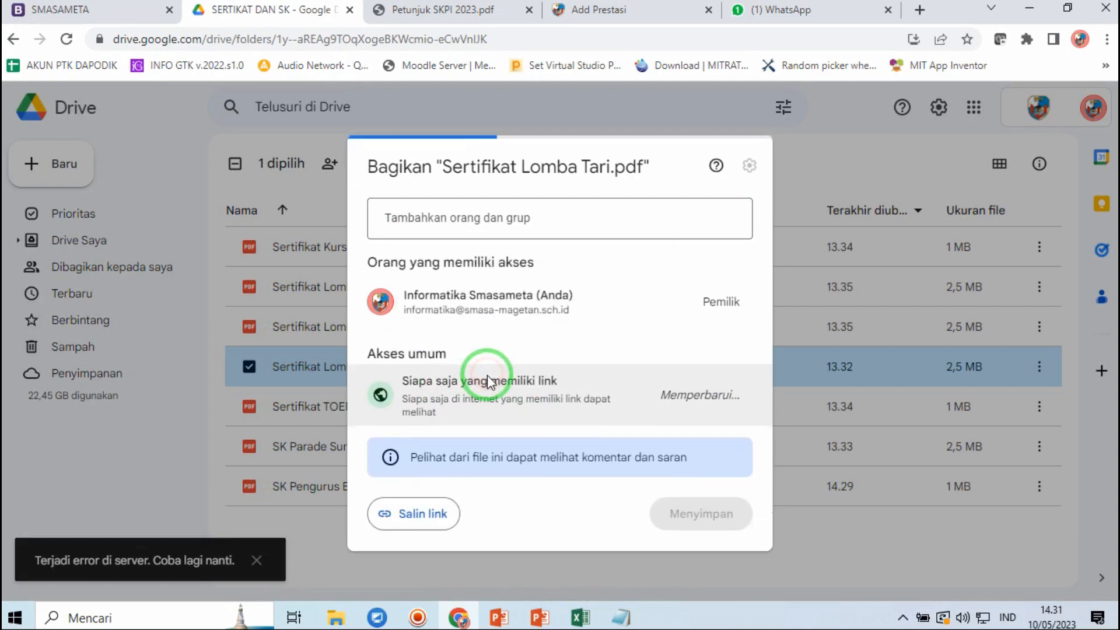
left_click(425, 507)
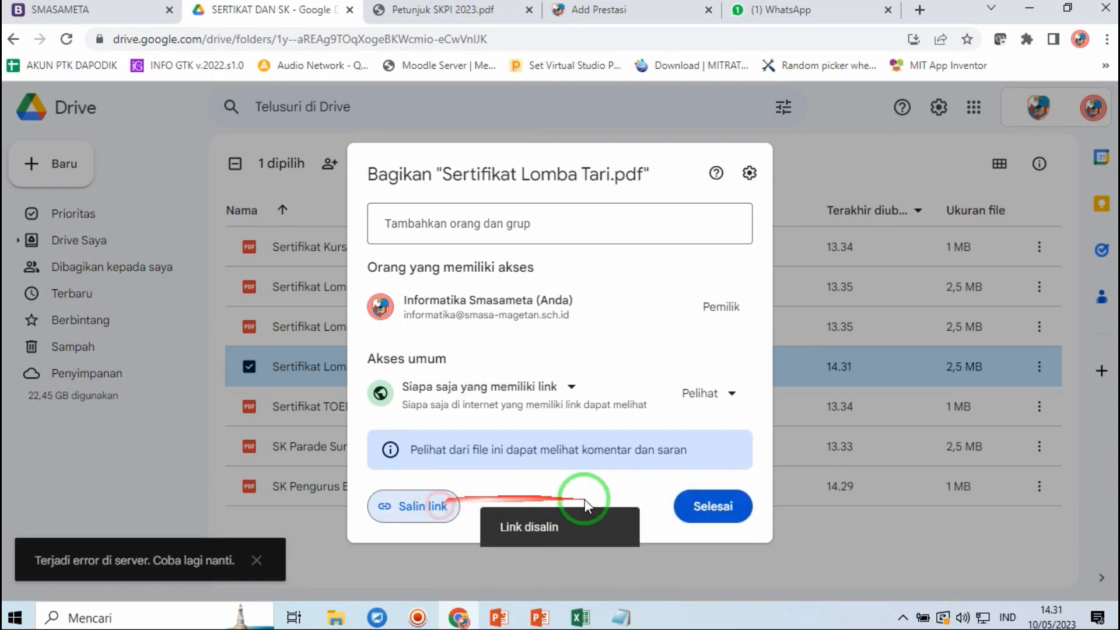
left_click(697, 513)
left_click(590, 10)
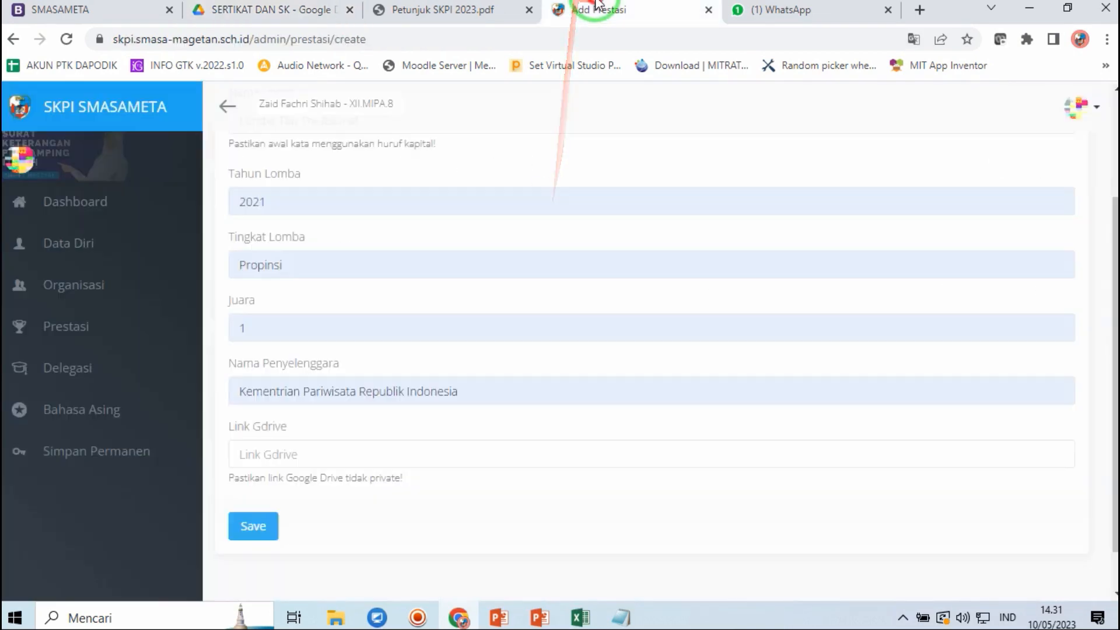
- Paste the certificate link into Link Gdrive, save Lomba Tari Tradisional, and start another achievement
left_click(263, 458)
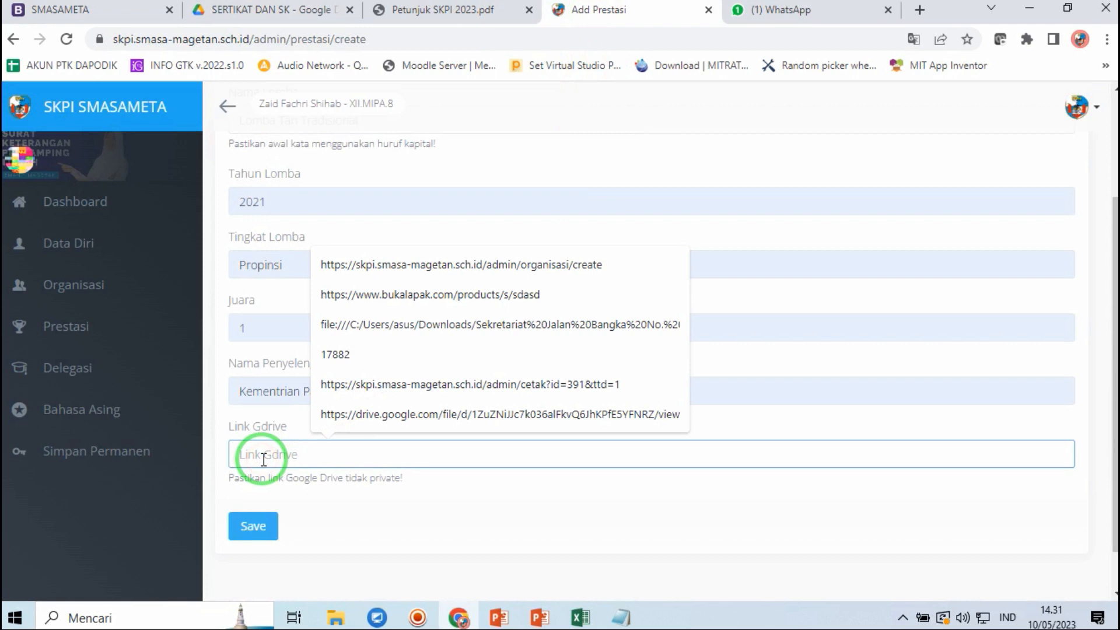
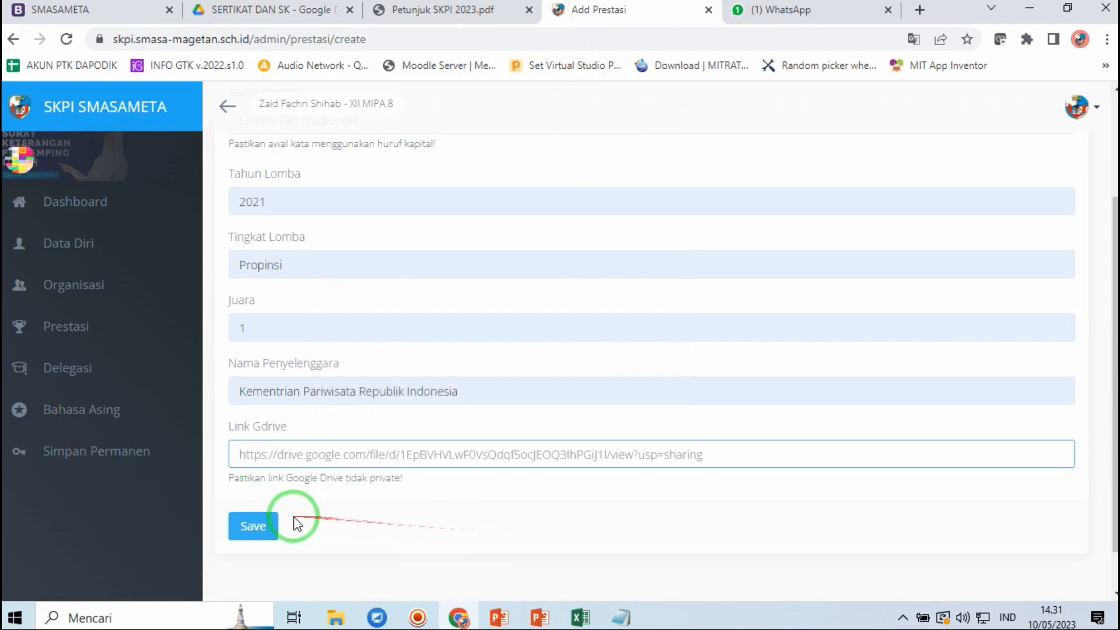
left_click(275, 527)
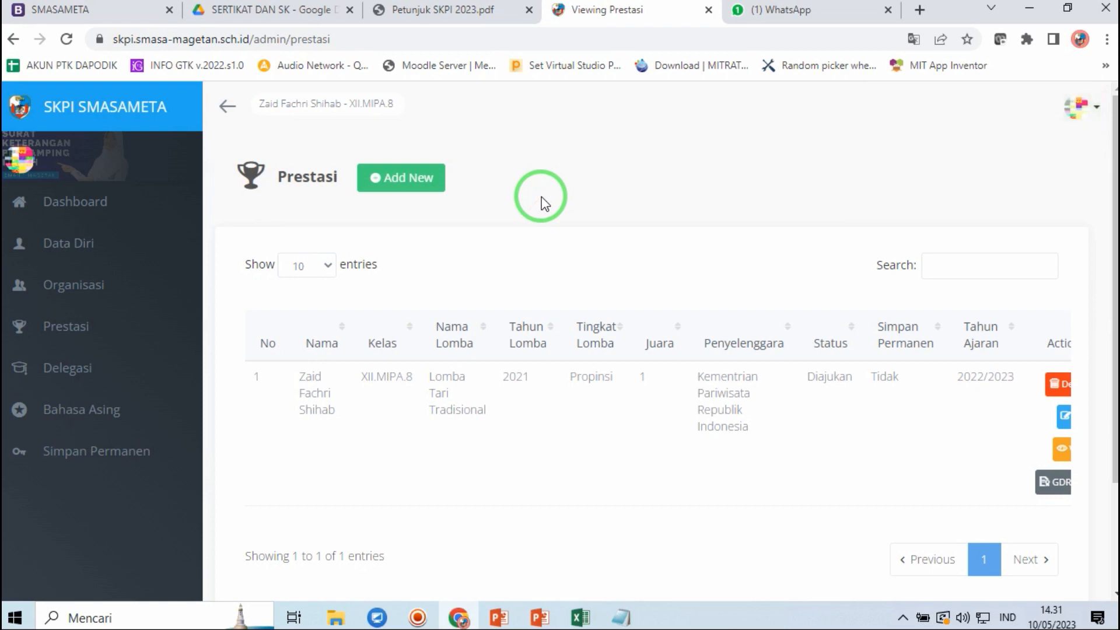
left_click(399, 176)
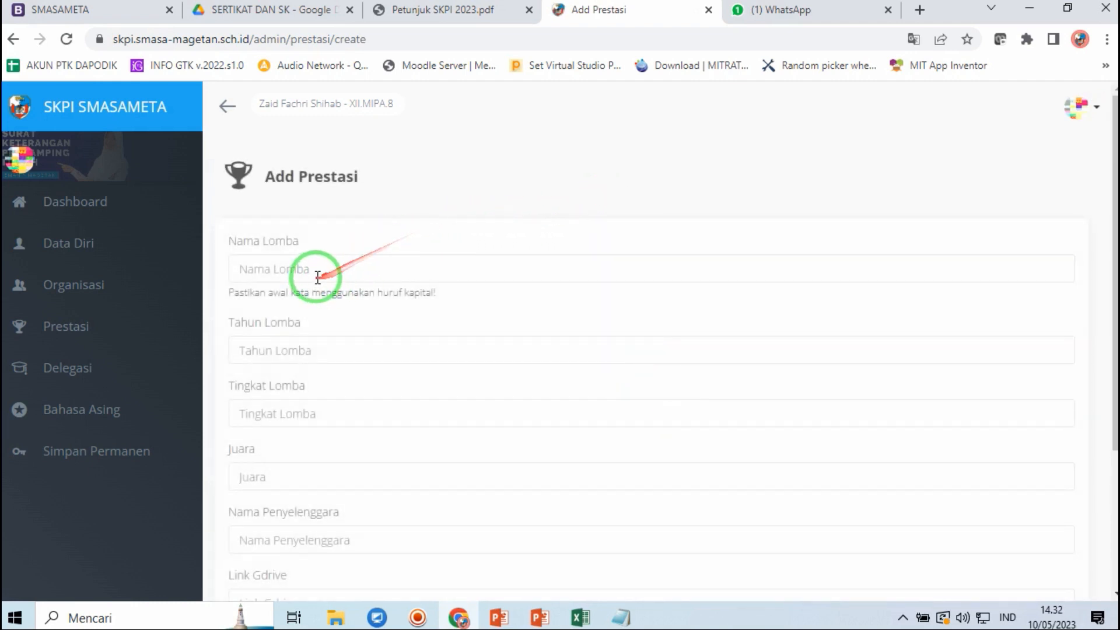
- Name the competition Lomba FLS2N Bidang Solo Vocal Tingkat Kabupaten Magetan, replacing 'Tari Kreasi' with 'Solo Vocal'
left_click(319, 275)
type("L")
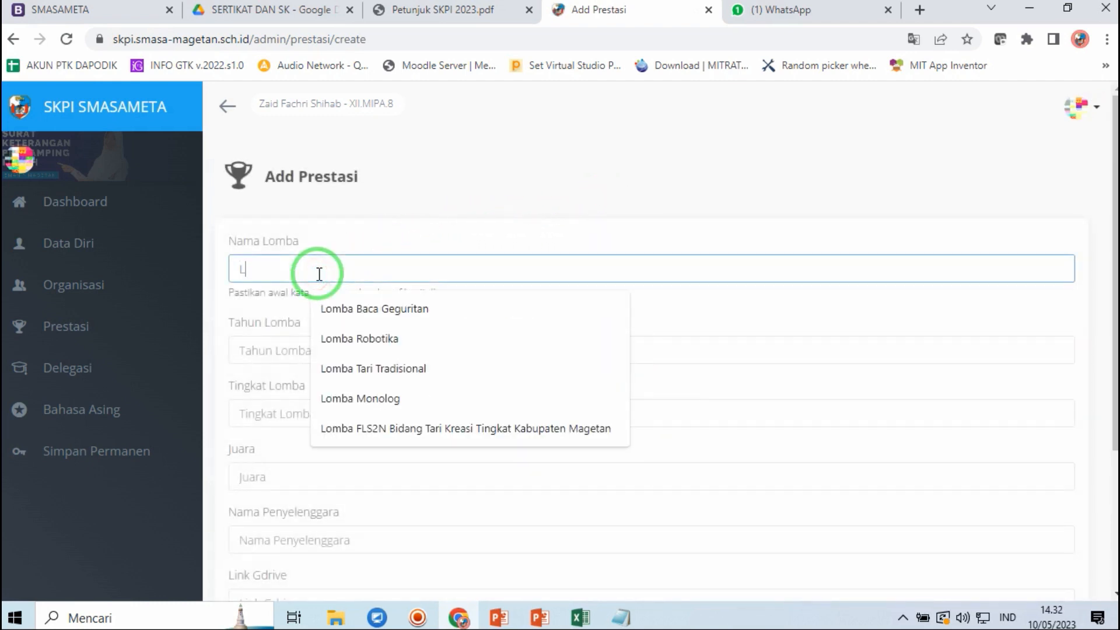
type("o")
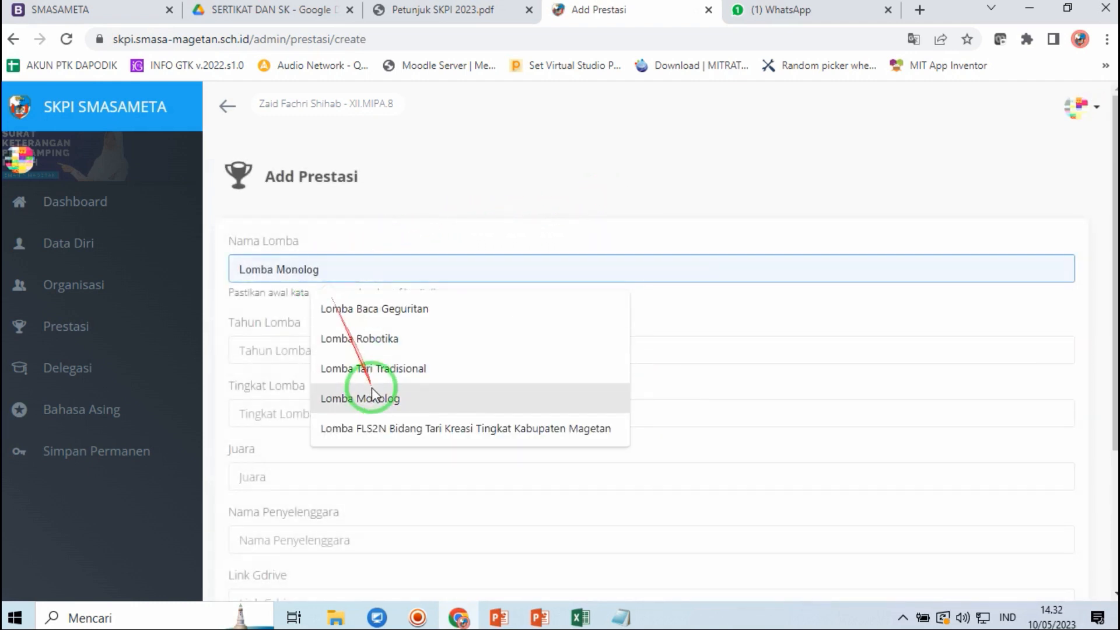
left_click(363, 427)
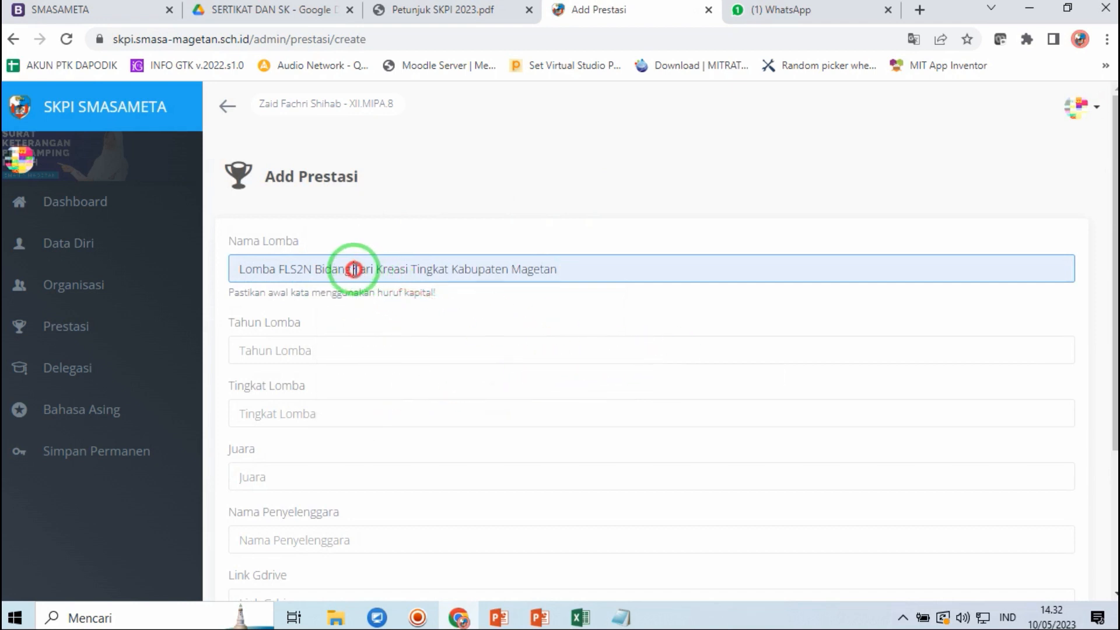
left_click_drag(354, 269, 403, 269)
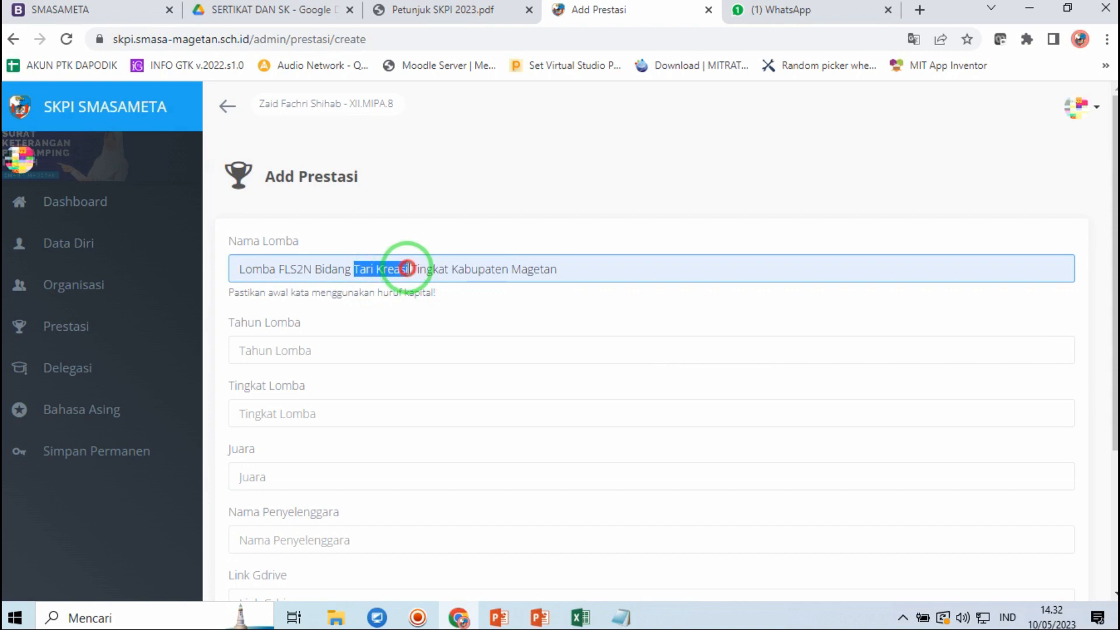
type("Solo Vocal")
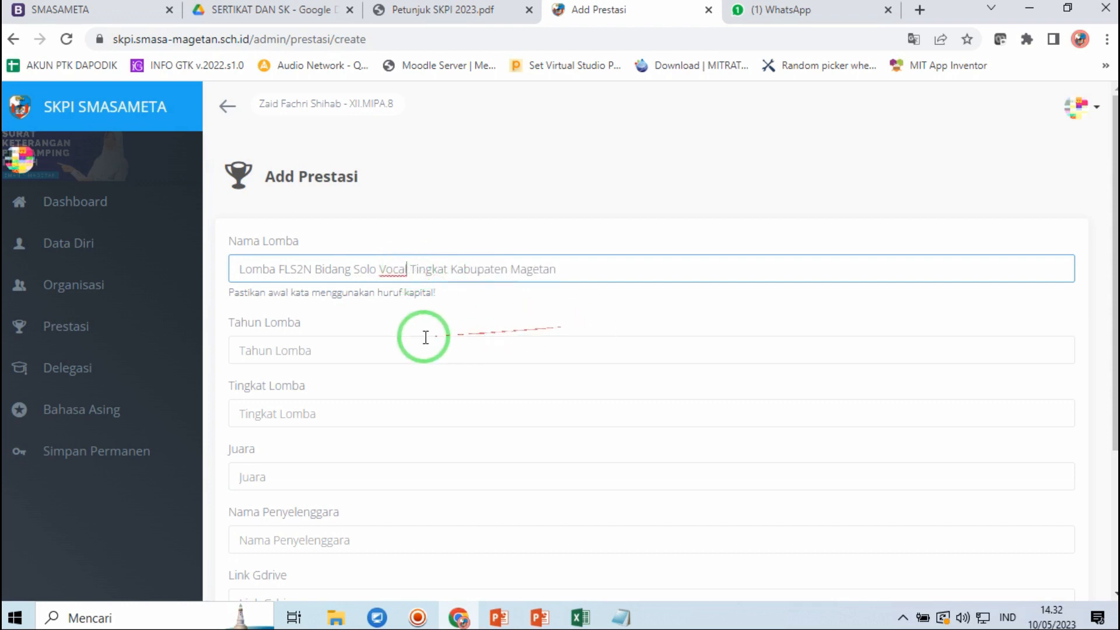
- Set year 2022, level Kabupaten, rank 2 and organiser Cabdin Wilayah Ponorogo dan Magetan
left_click(357, 352)
left_click(340, 412)
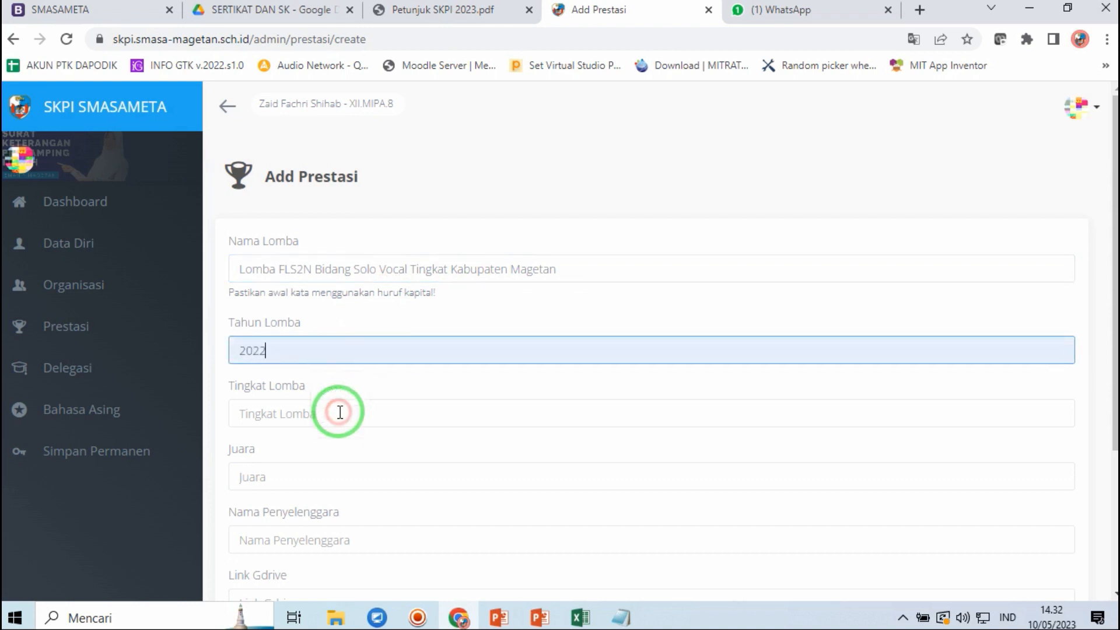
left_click(340, 412)
left_click(346, 506)
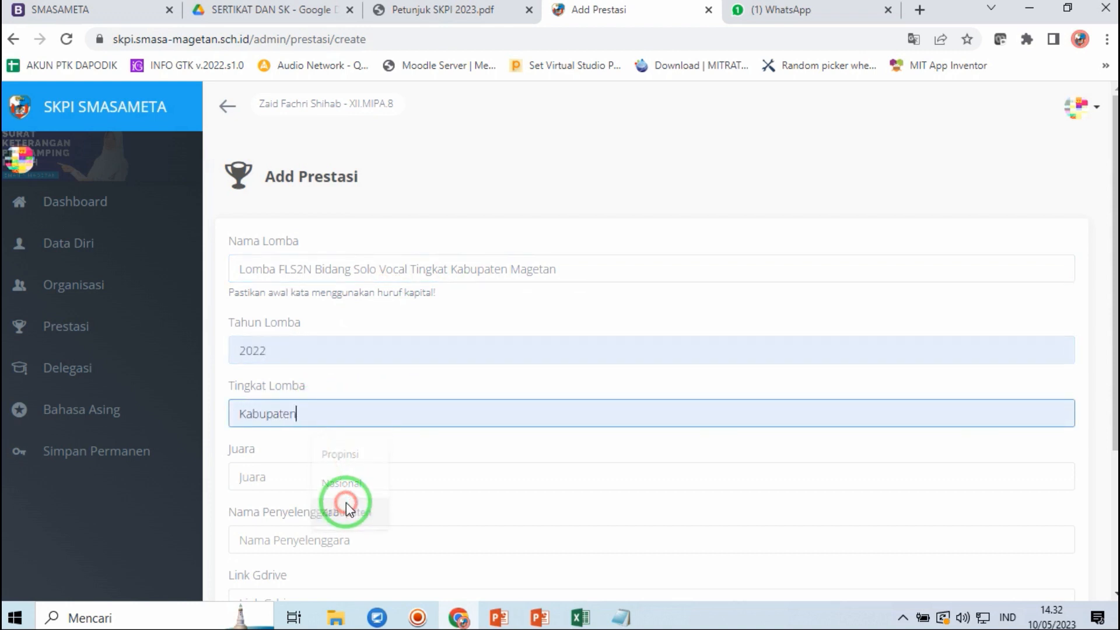
left_click(308, 480)
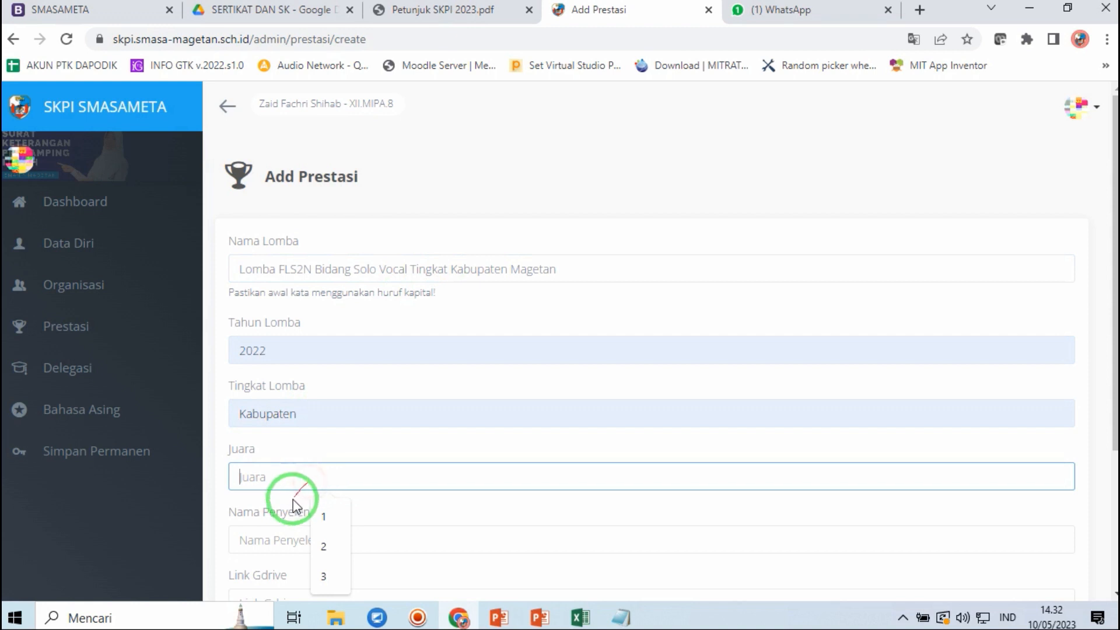
left_click(329, 547)
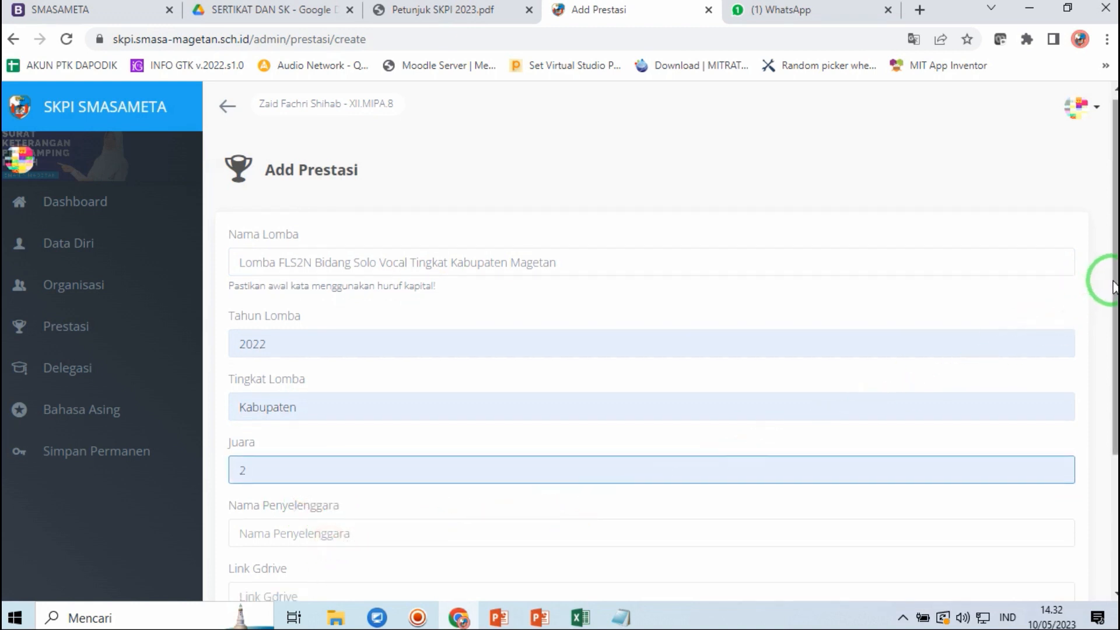
left_click_drag(1113, 286, 675, 371)
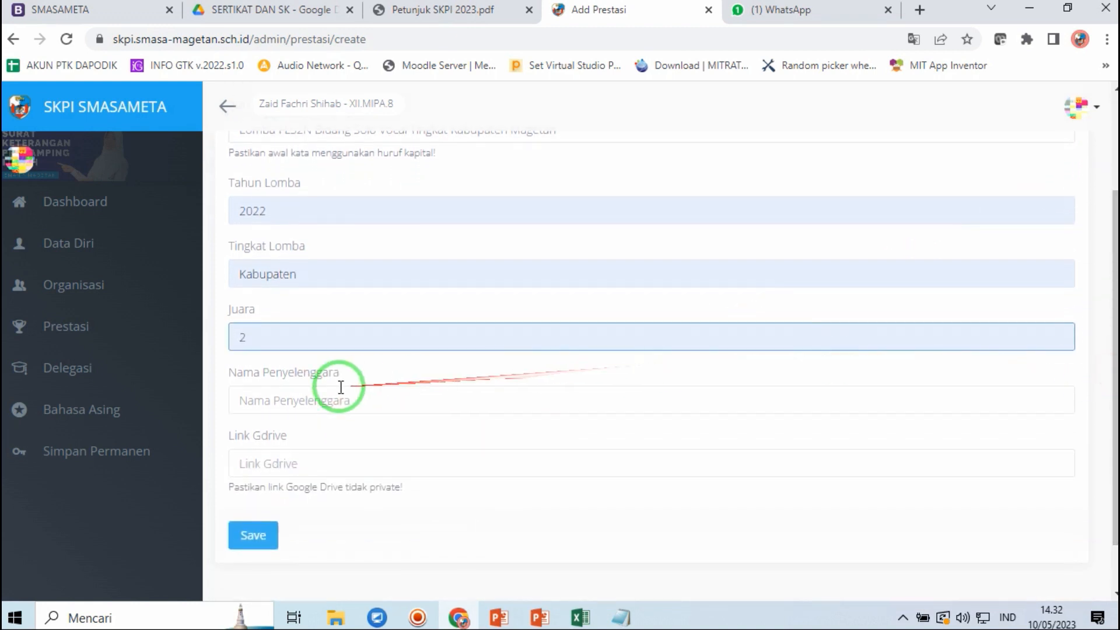
left_click(285, 394)
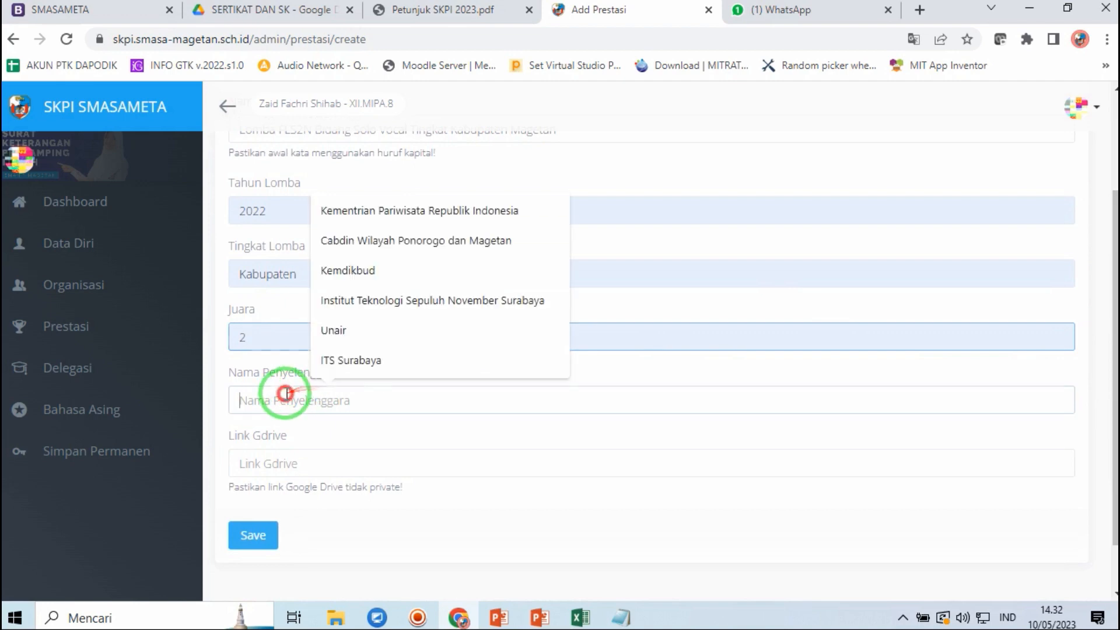
left_click(483, 241)
left_click(338, 461)
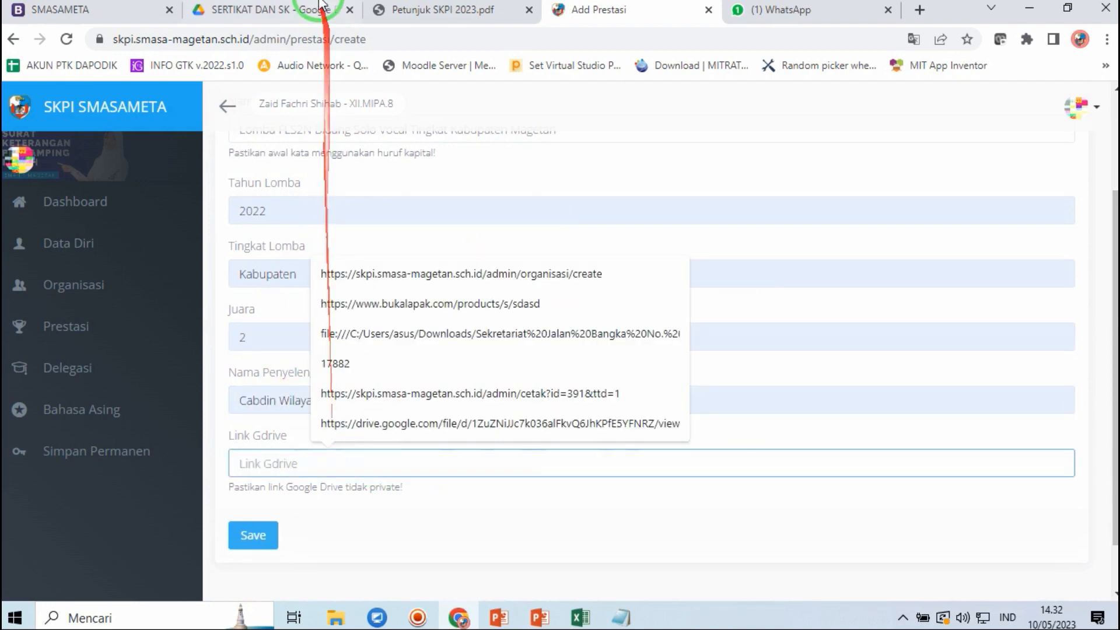
- Give the FLS2N Solo Vocal certificate PDF 'anyone with the link' access and copy its link
left_click(300, 10)
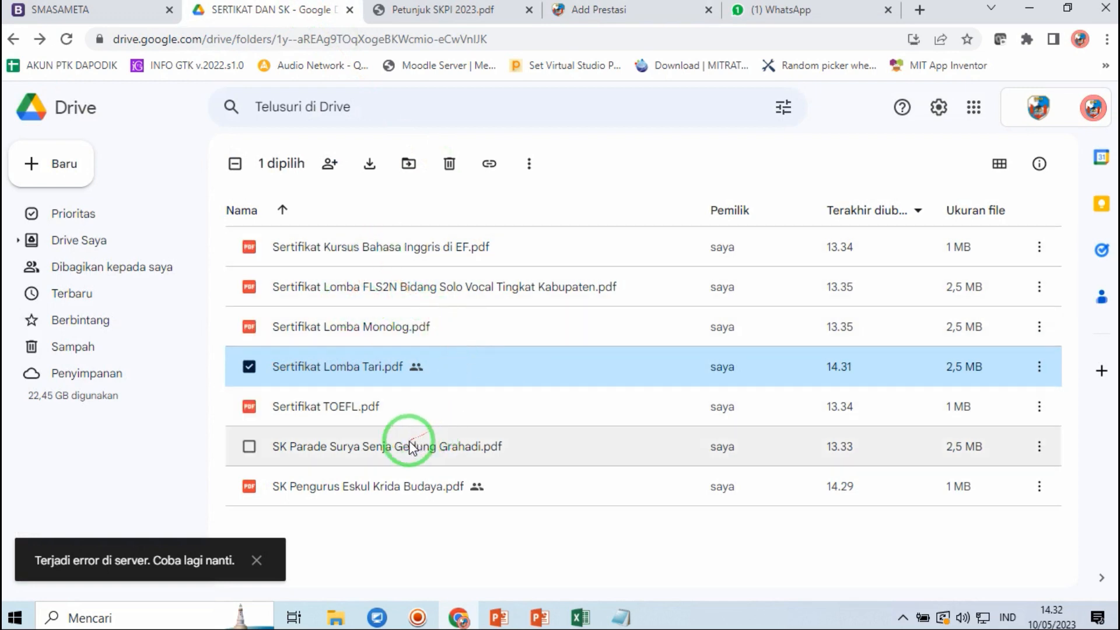
left_click(256, 560)
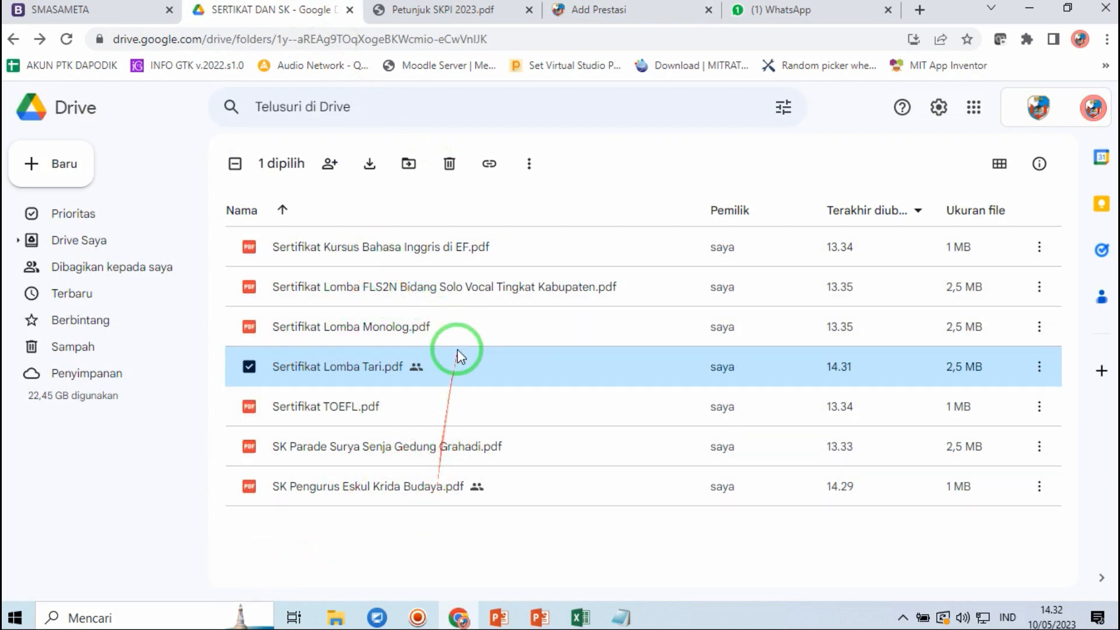
left_click(438, 290)
right_click(439, 290)
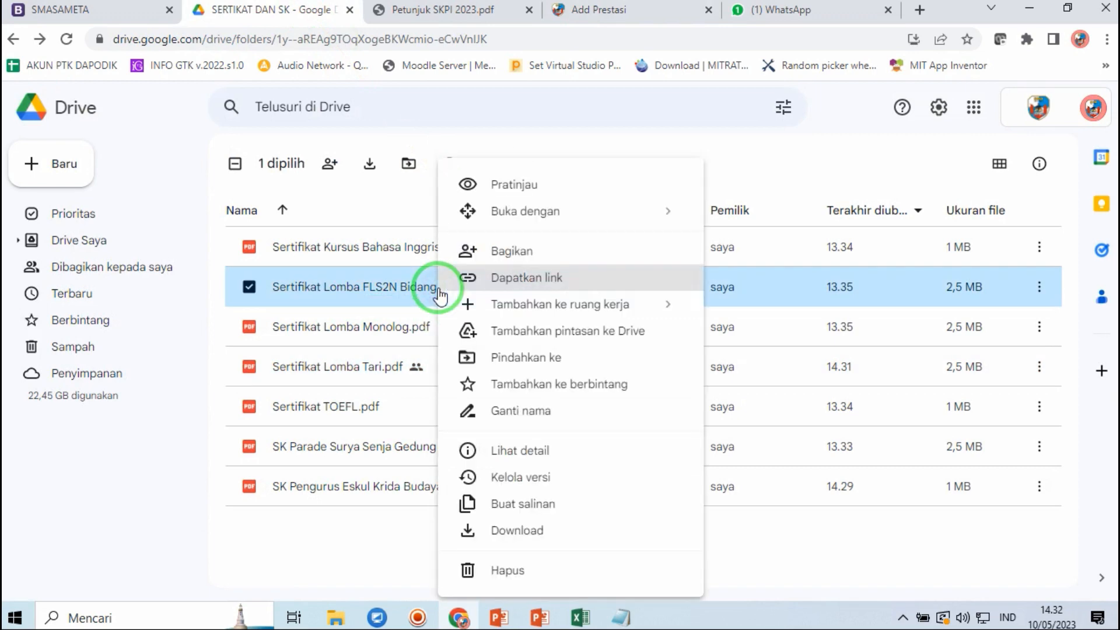
left_click(513, 251)
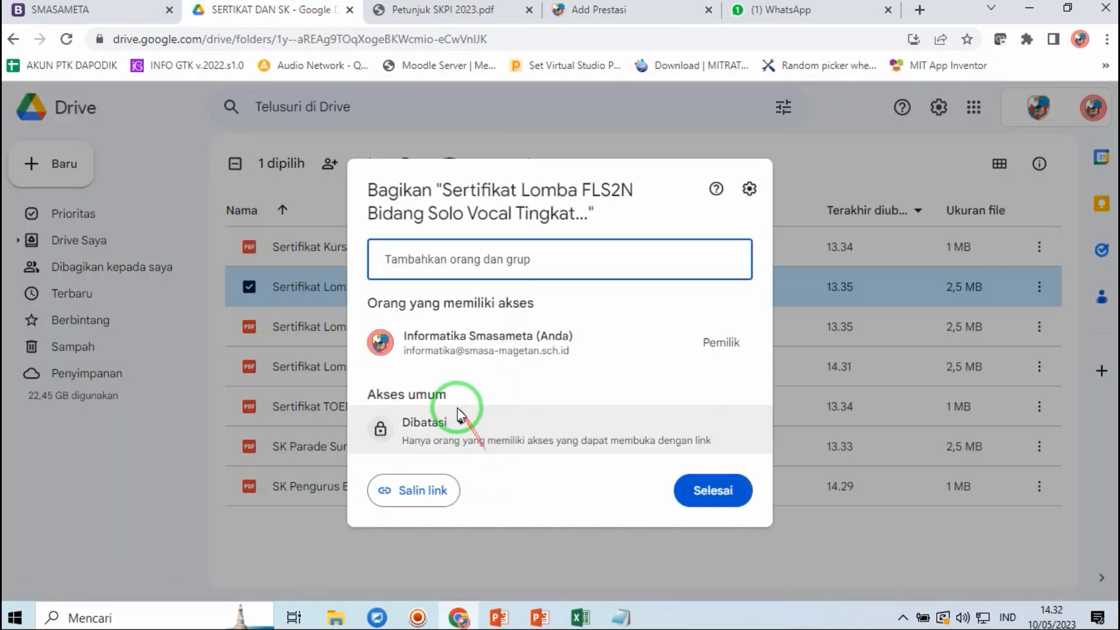
left_click(464, 419)
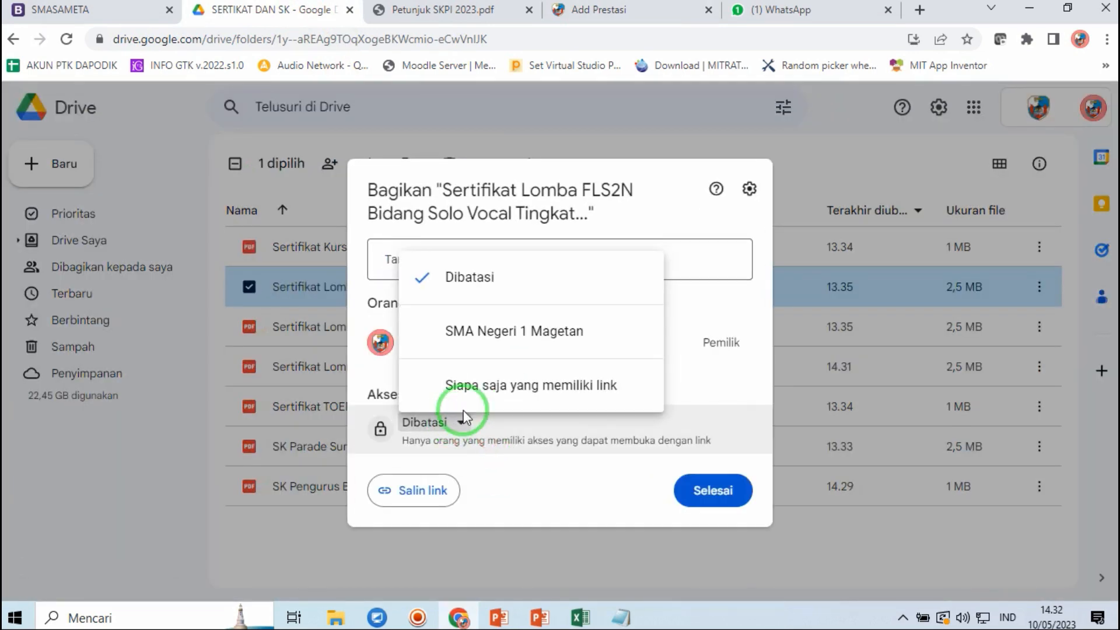
left_click(499, 386)
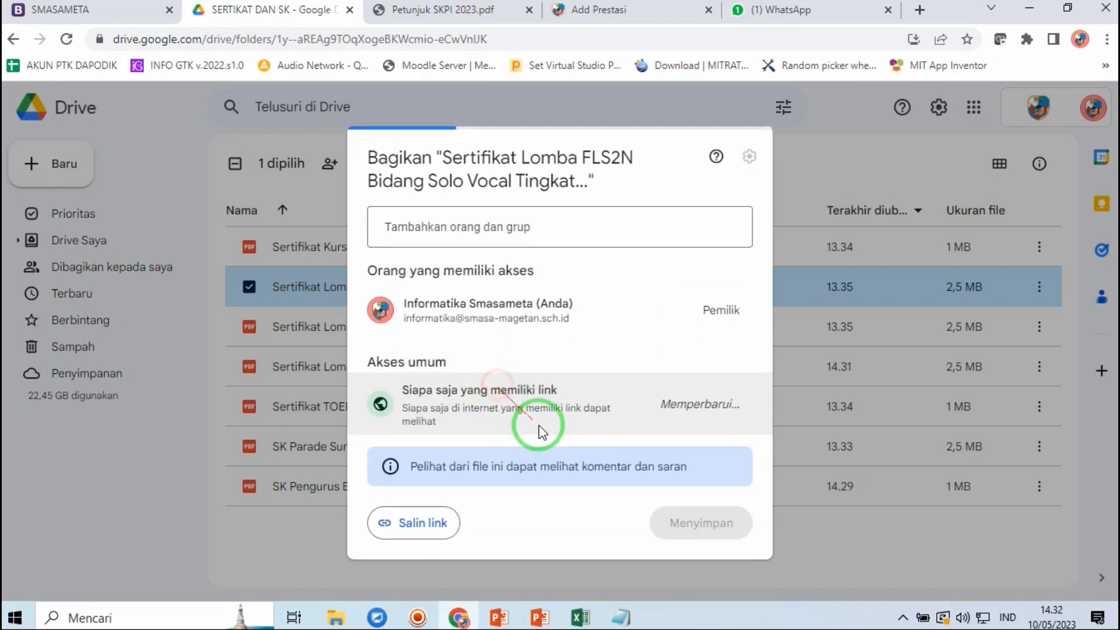
left_click(412, 517)
left_click(713, 518)
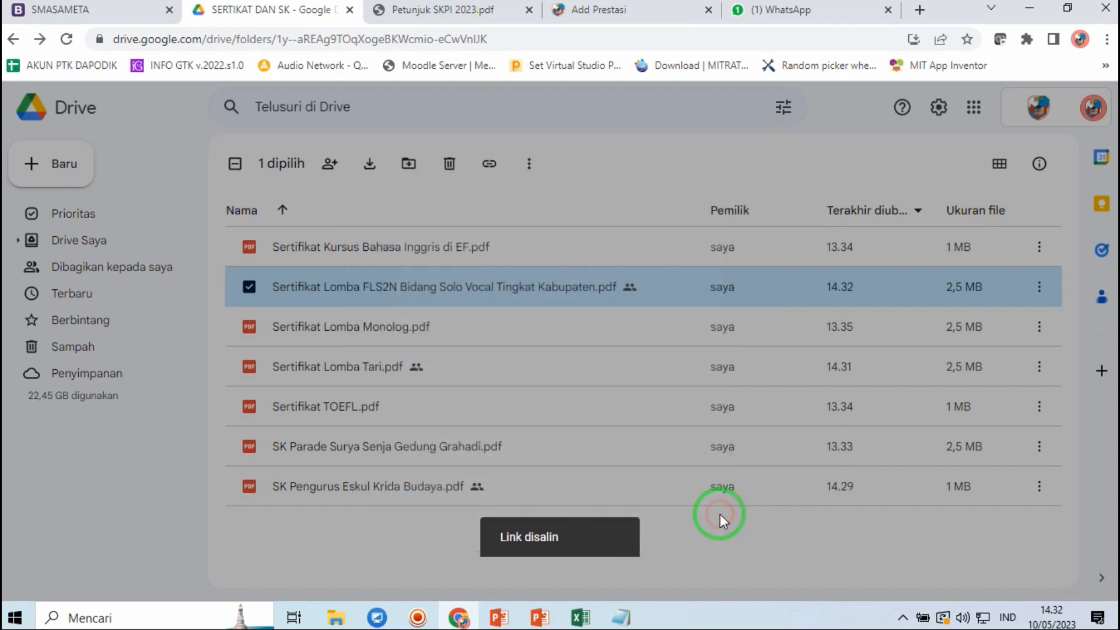
- Paste the Drive link into Link Gdrive and save the FLS2N Solo Vocal achievement
left_click(607, 10)
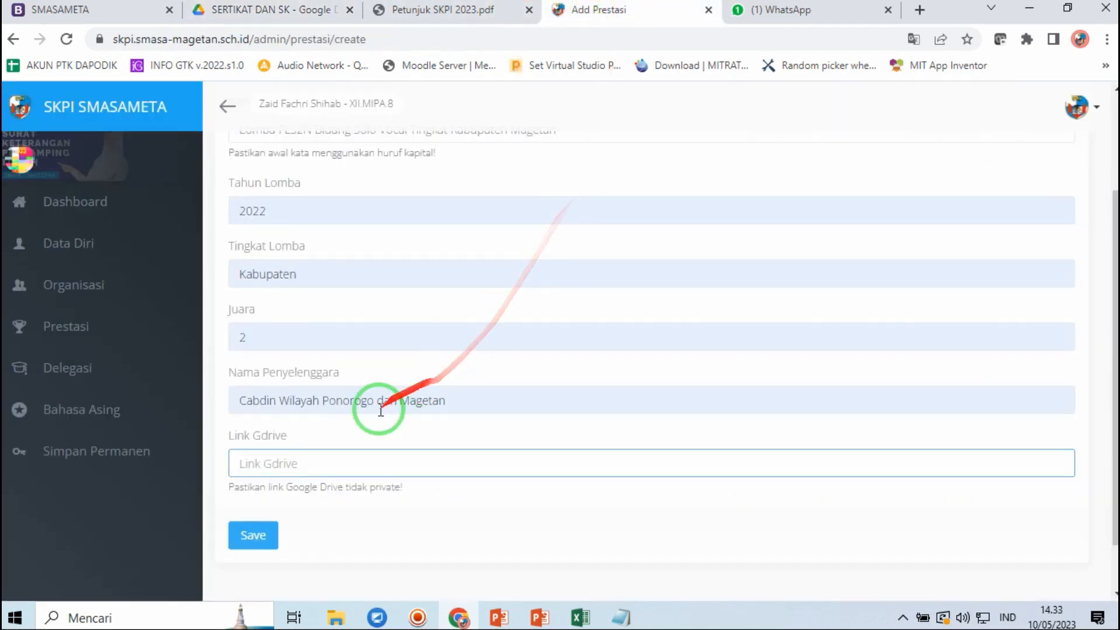
key("ctrl+v")
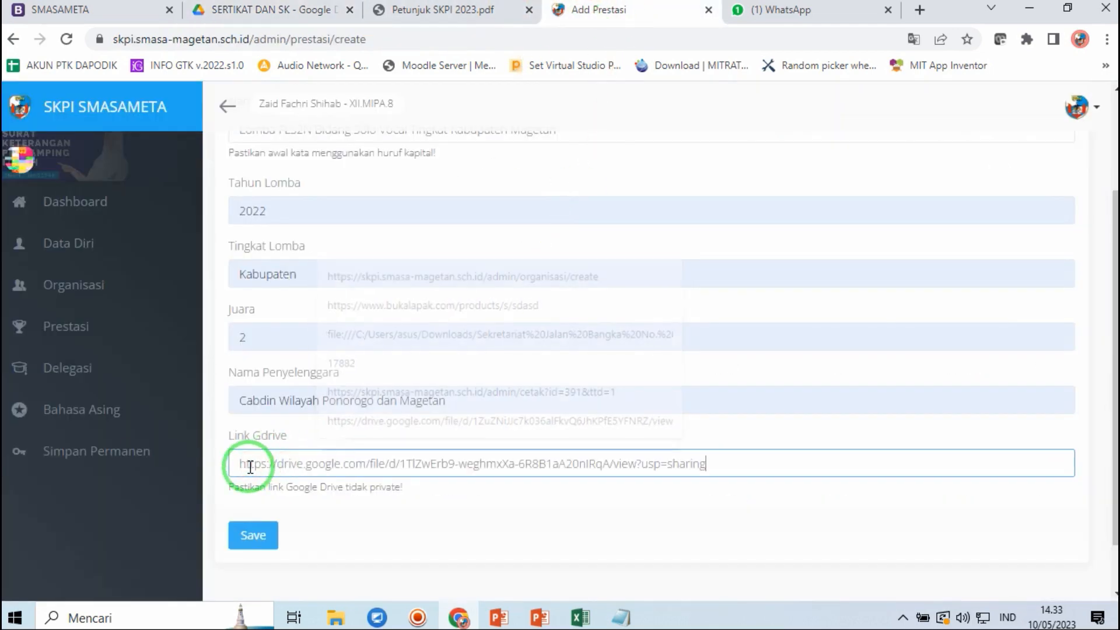
left_click(253, 539)
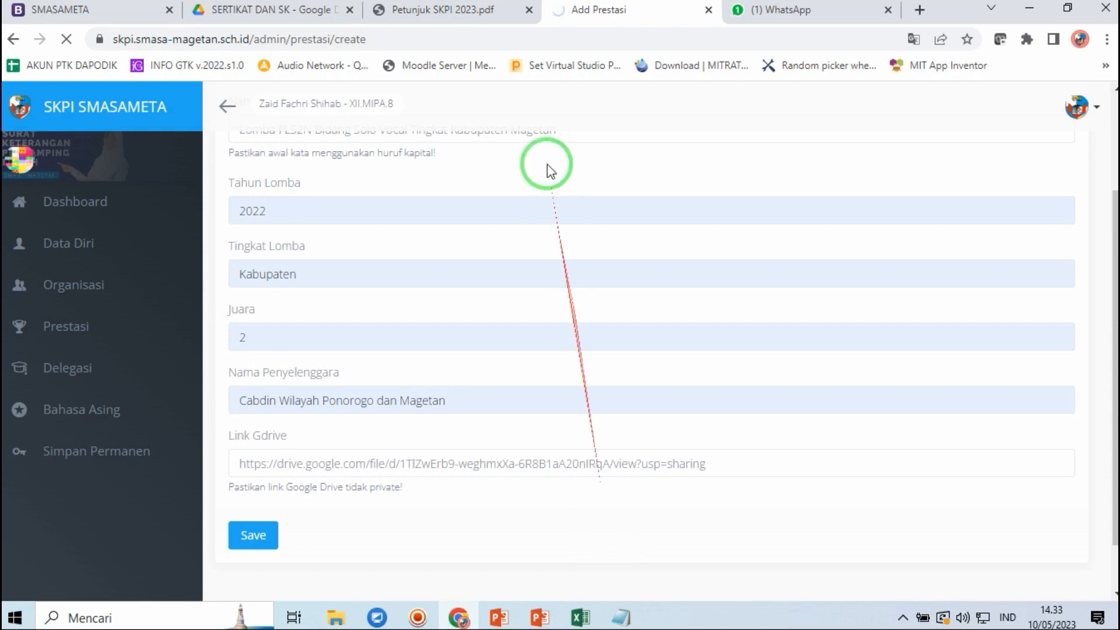
left_click(284, 8)
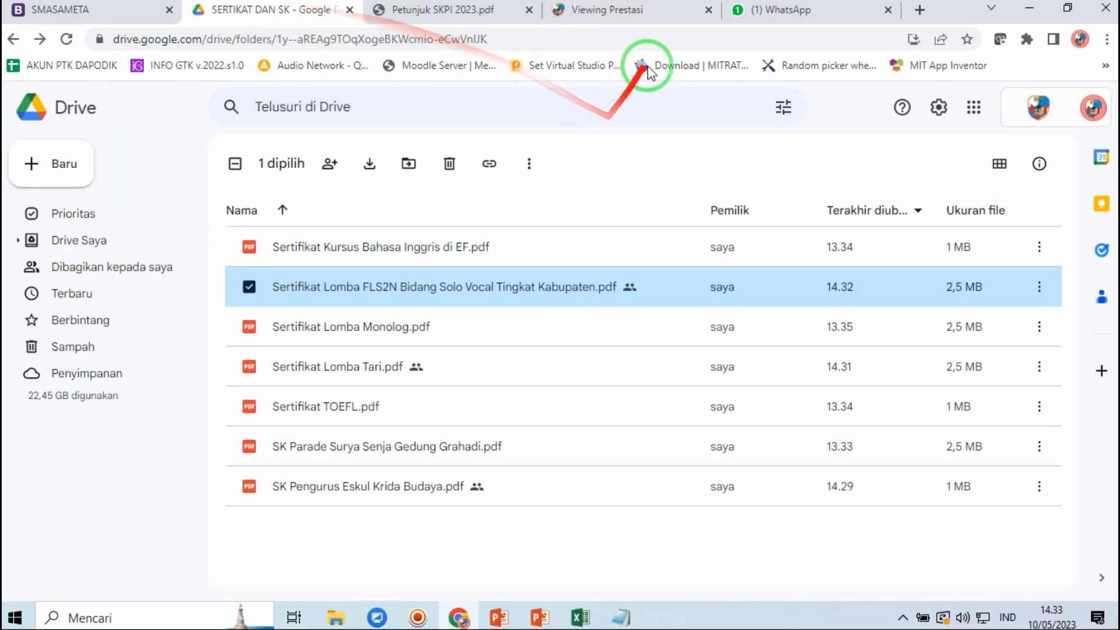
left_click(642, 9)
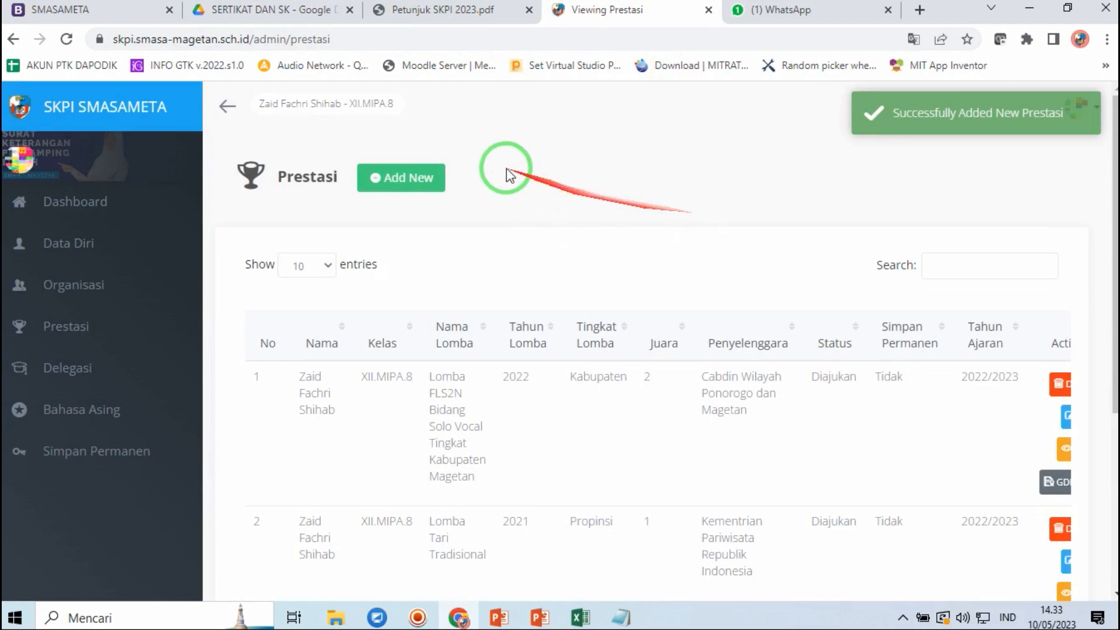
- Open a new achievement form and choose Lomba Monolog as the competition name
left_click(397, 177)
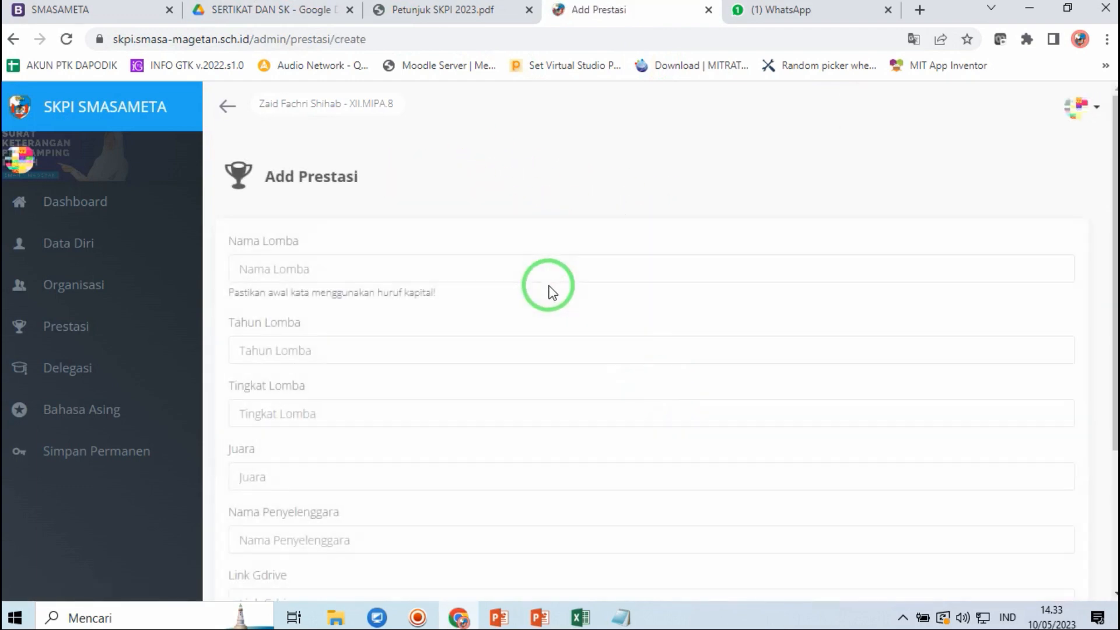
left_click(424, 268)
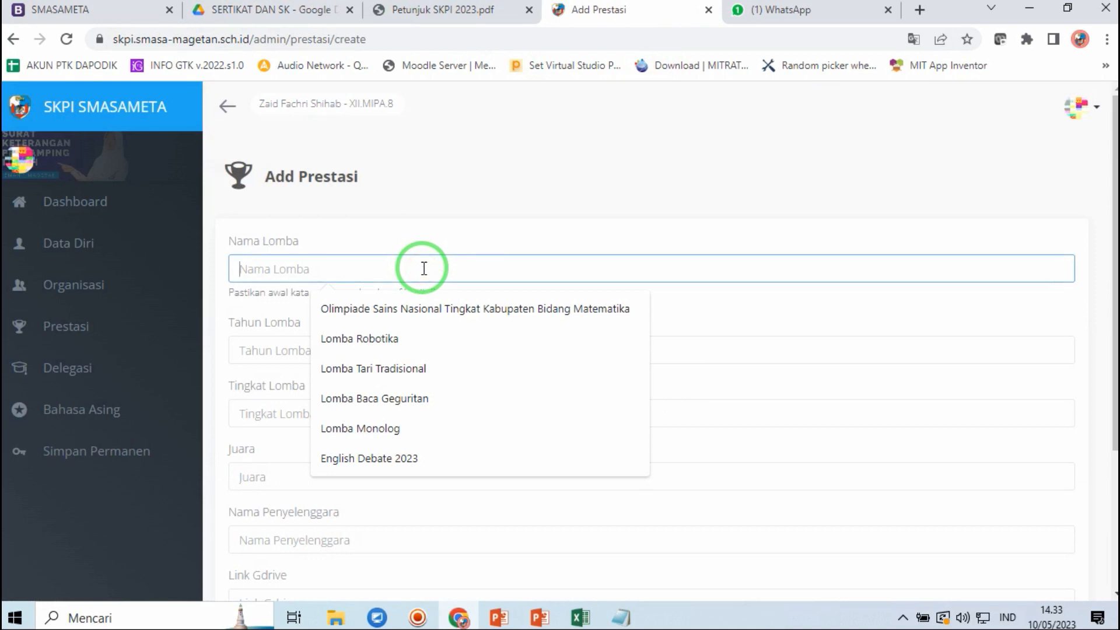
left_click(373, 426)
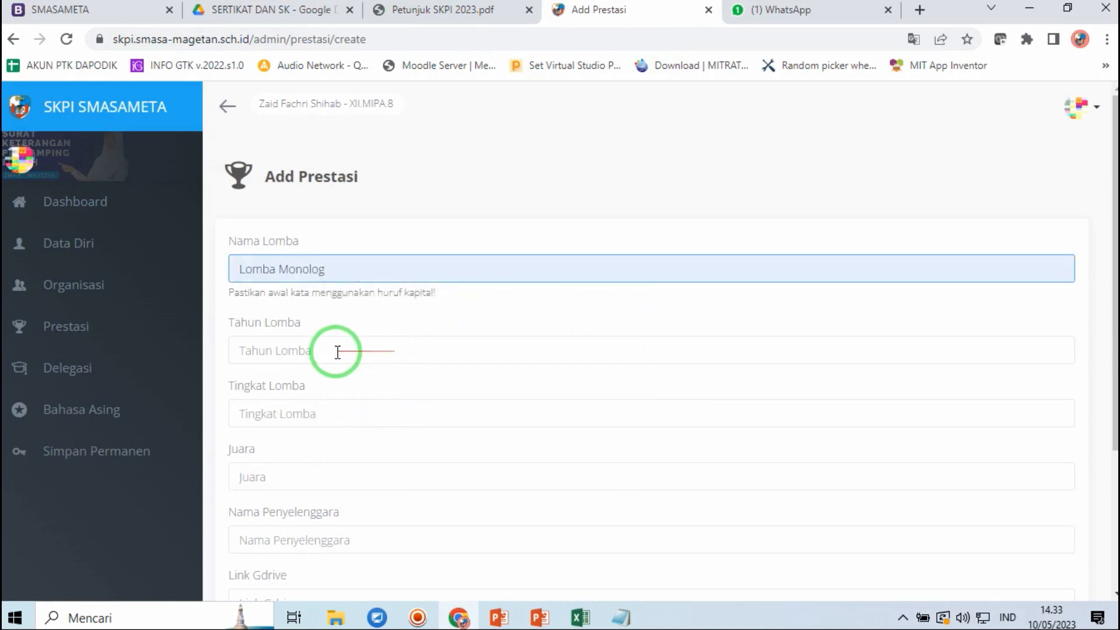
- Set year 2022, level Nasional, rank 2 and organiser Kementrian Pariwisata Republik Indonesia
left_click(338, 352)
left_click(315, 412)
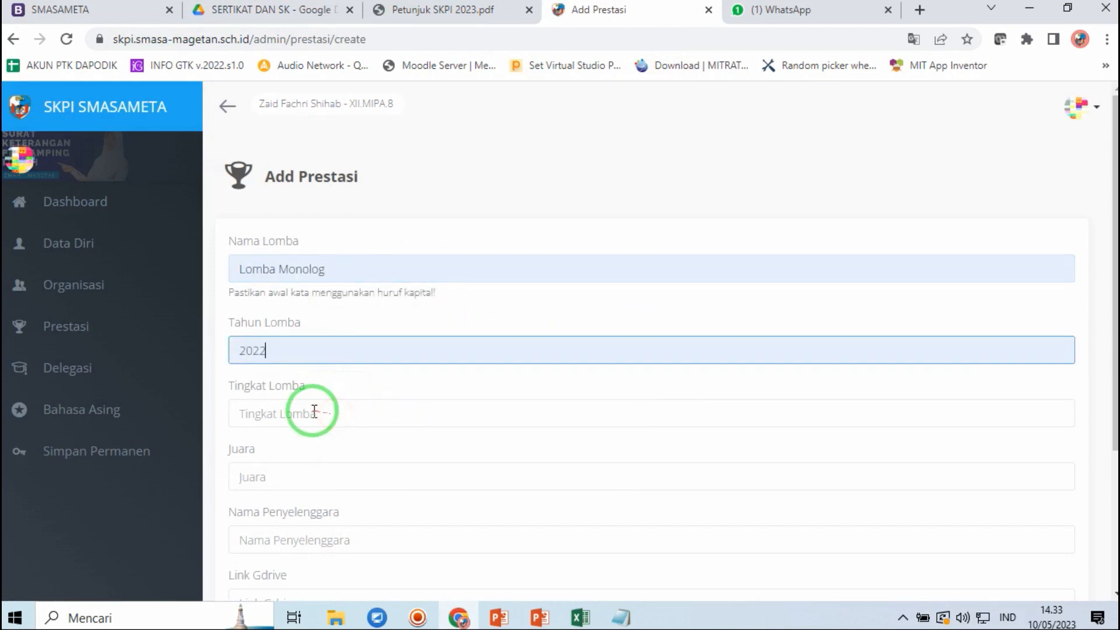
left_click(314, 412)
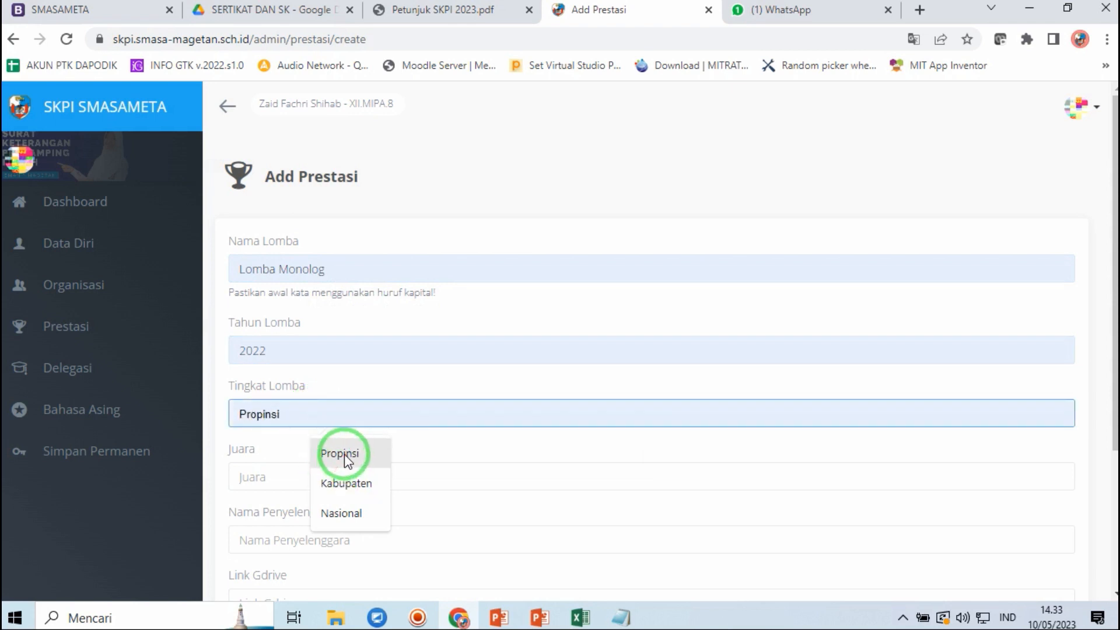
left_click(338, 514)
left_click(310, 480)
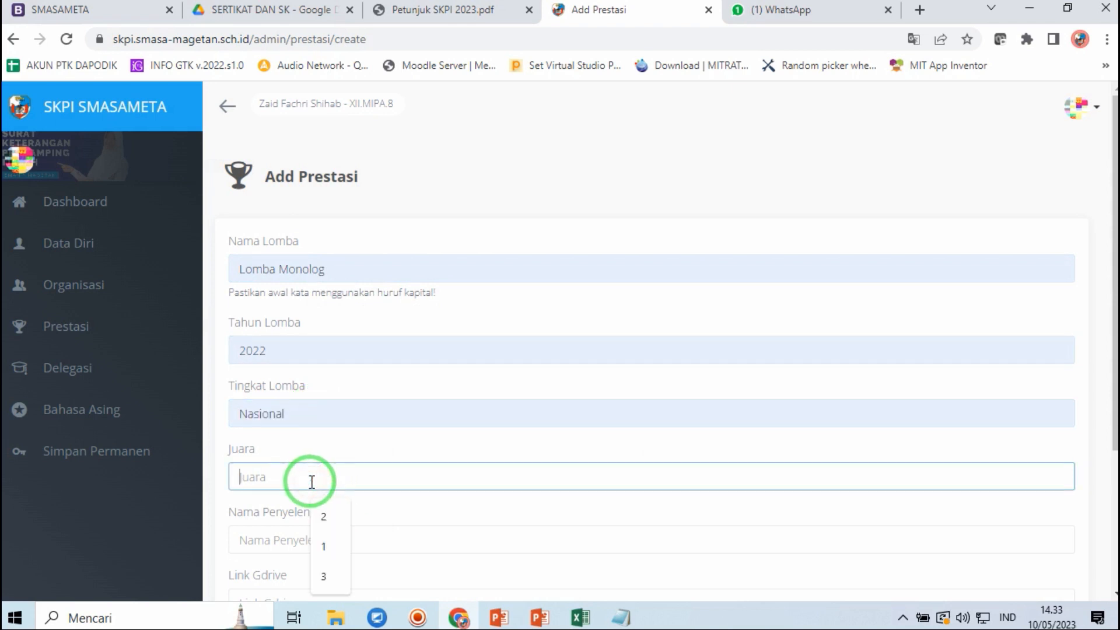
left_click(336, 528)
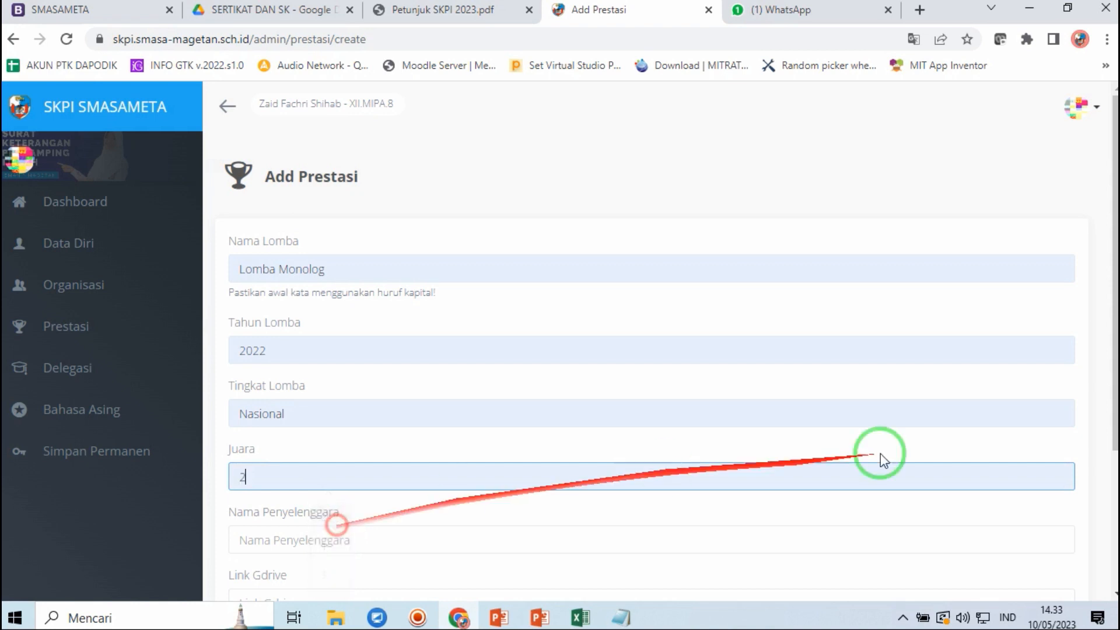
left_click_drag(1115, 328, 1111, 450)
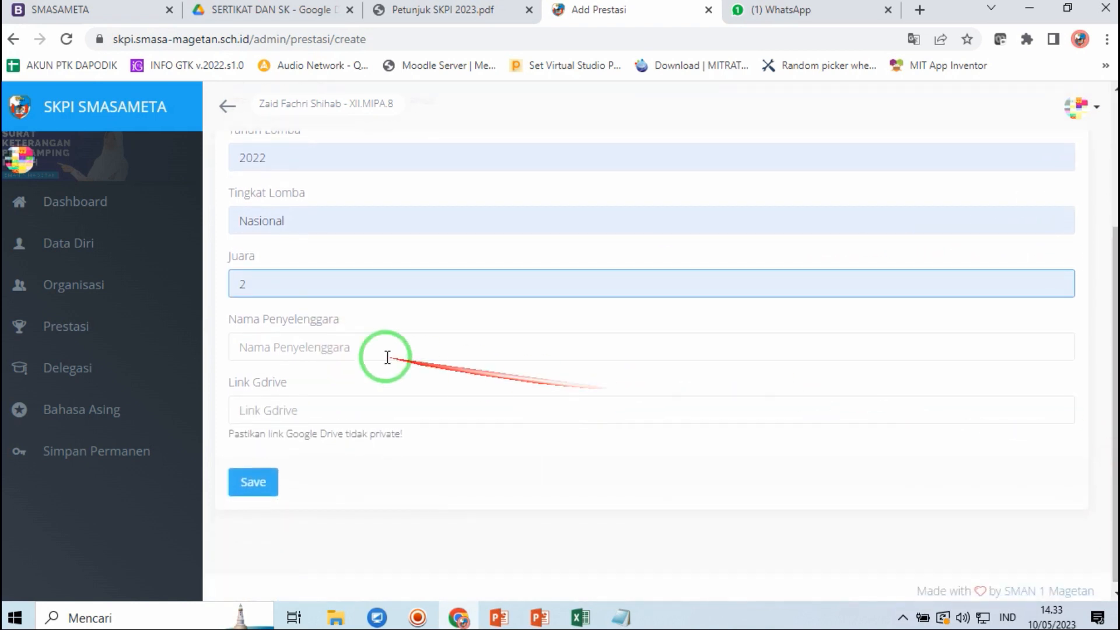
left_click(326, 350)
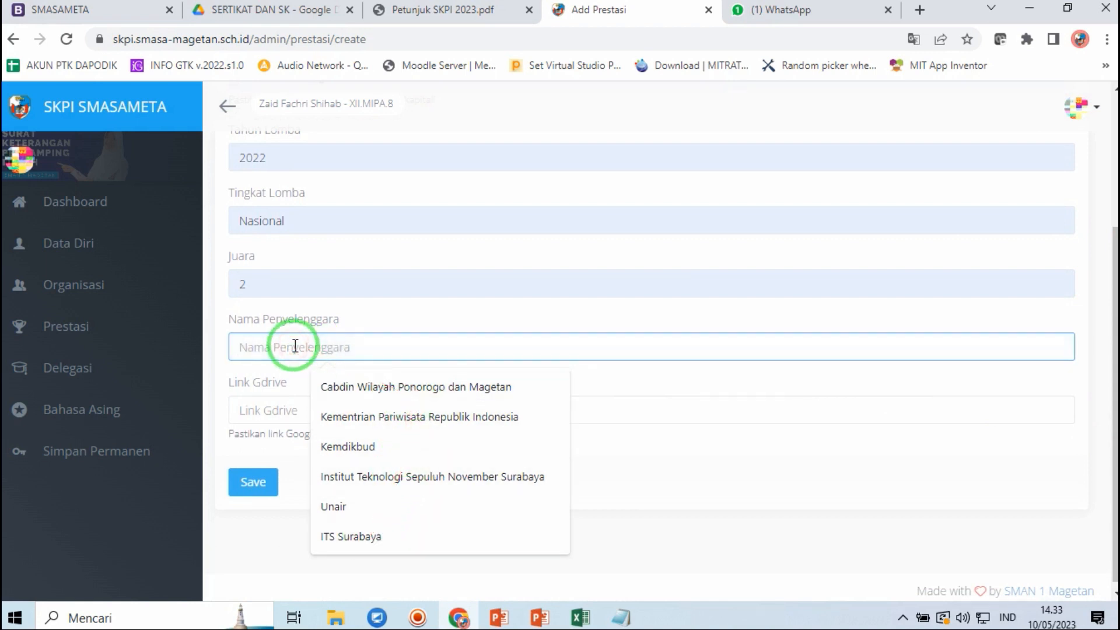
left_click(342, 416)
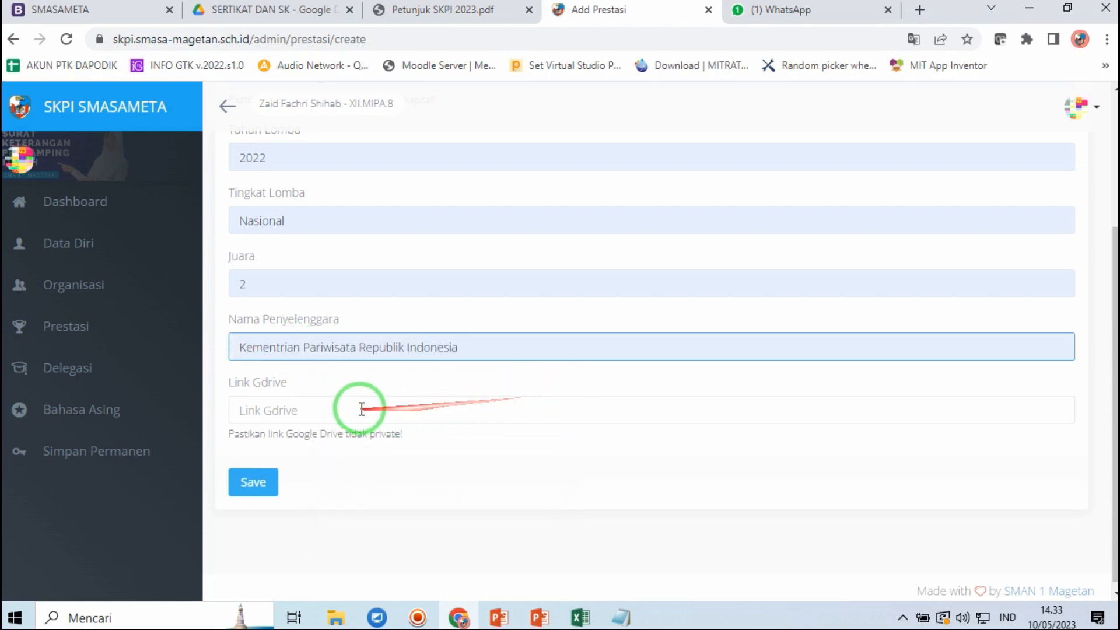
- Set Sertifikat Lomba Monolog.pdf to 'Siapa saja yang memiliki link' access and copy its share link
left_click(295, 10)
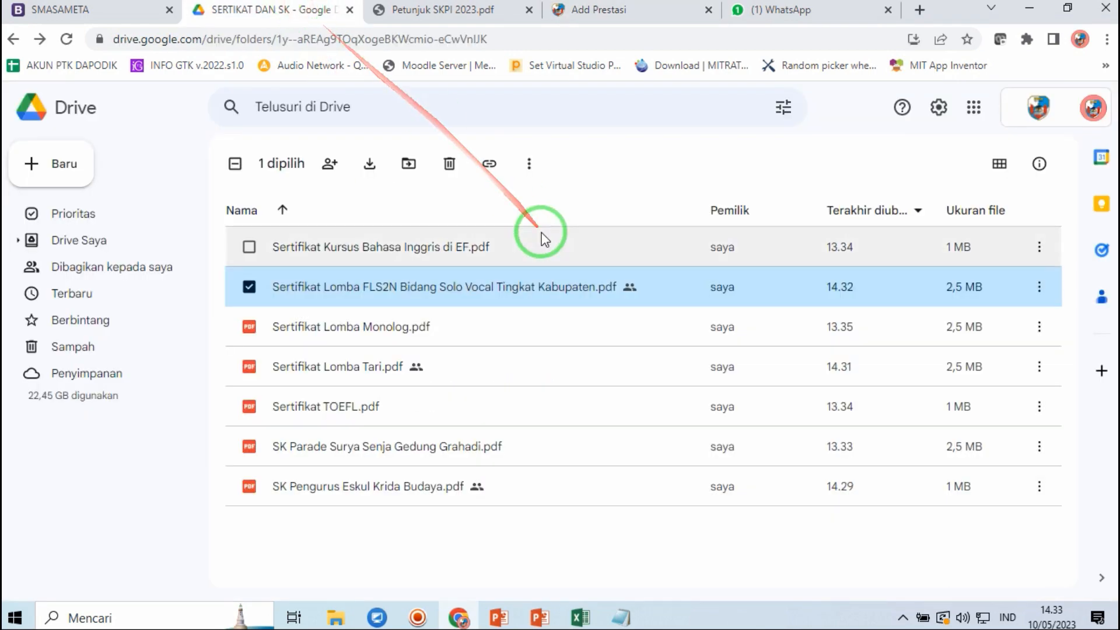
left_click(345, 328)
right_click(345, 330)
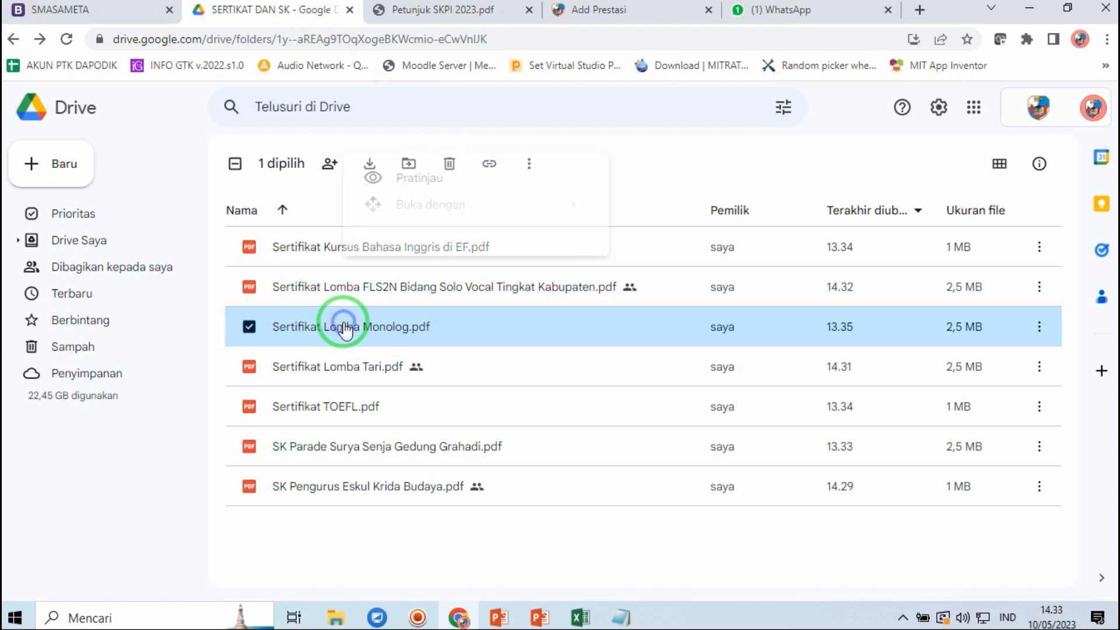
left_click(397, 250)
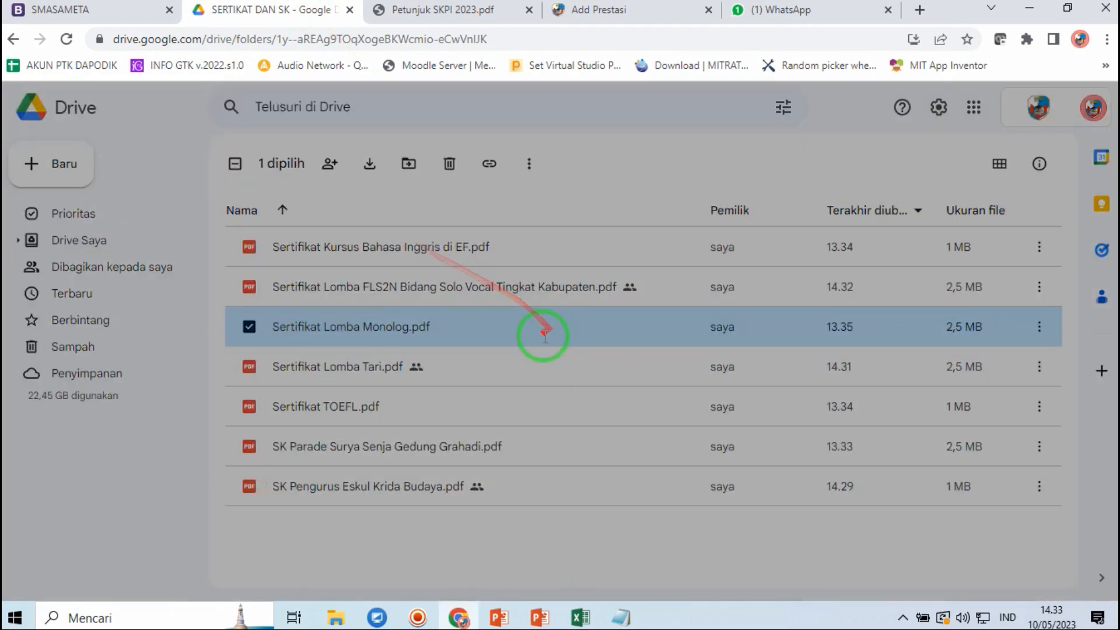
left_click(445, 424)
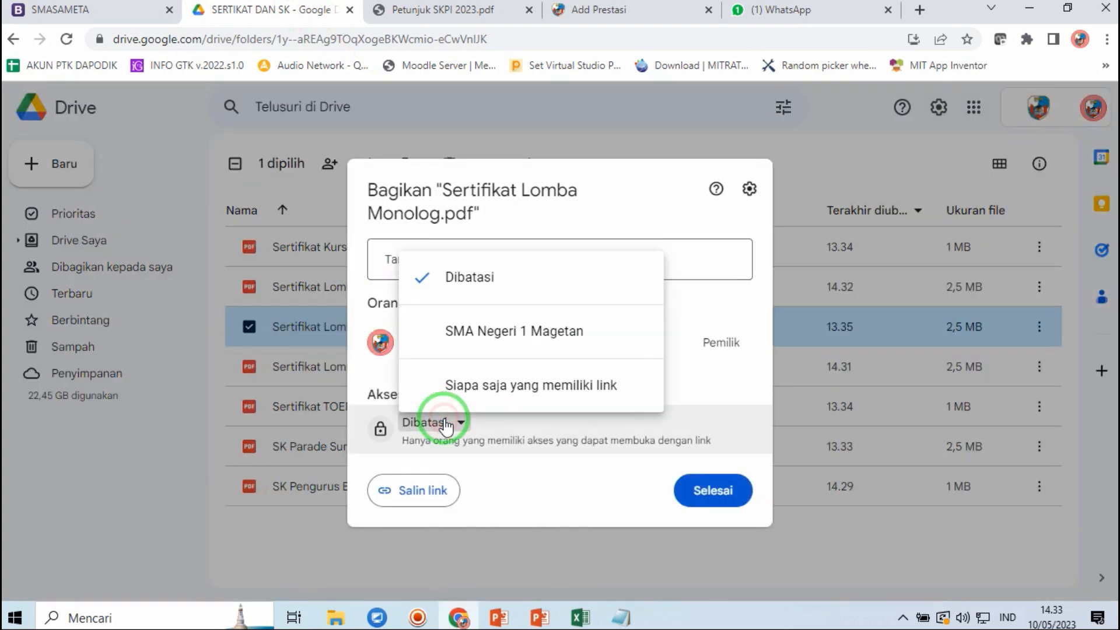
left_click(531, 385)
left_click(418, 516)
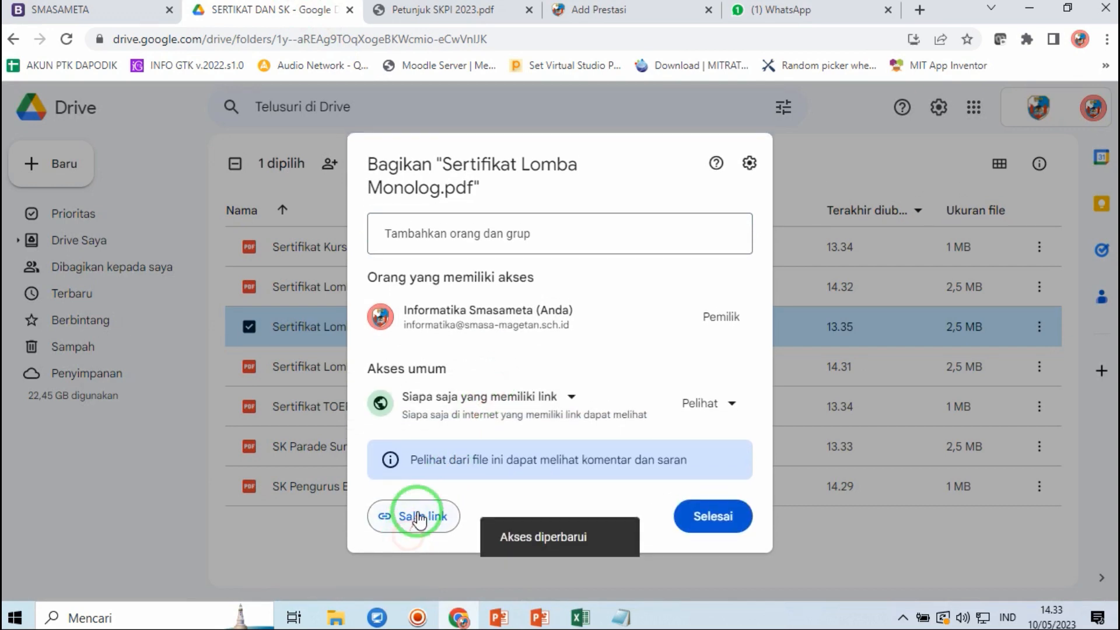
left_click(713, 517)
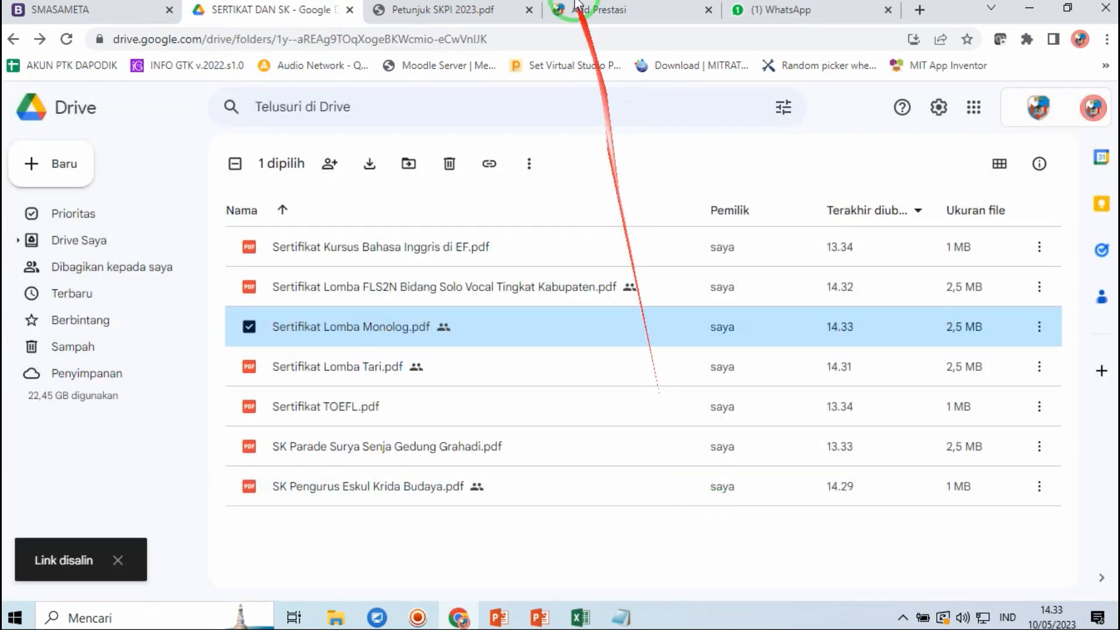
left_click(575, 7)
- Paste the Drive certificate link and save Lomba Monolog (Nasional, rank 2) to the Prestasi list
left_click(284, 415)
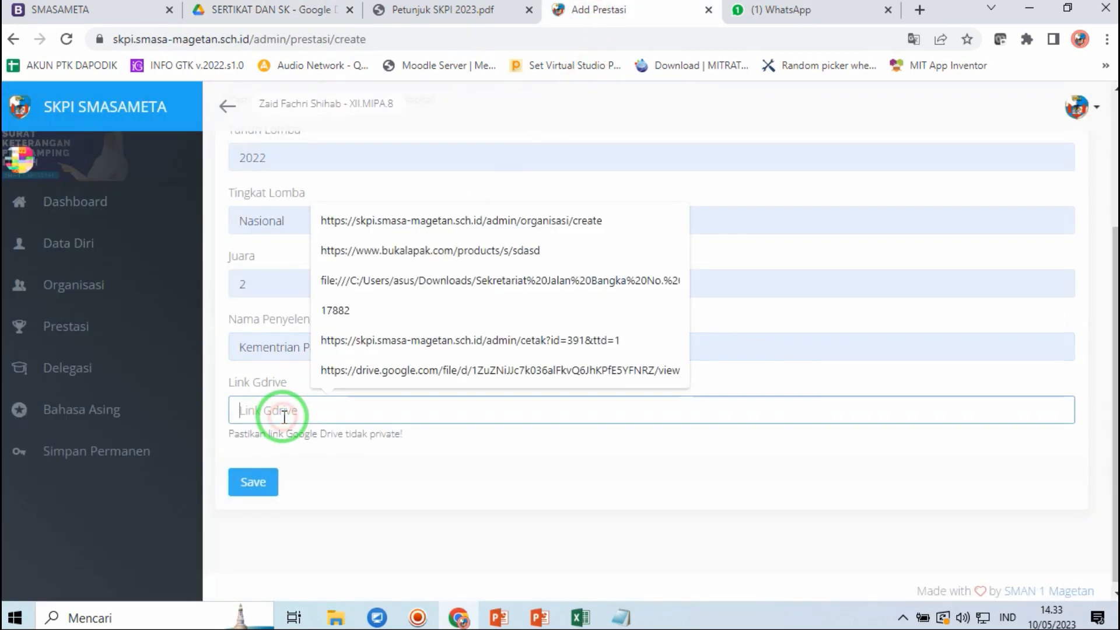
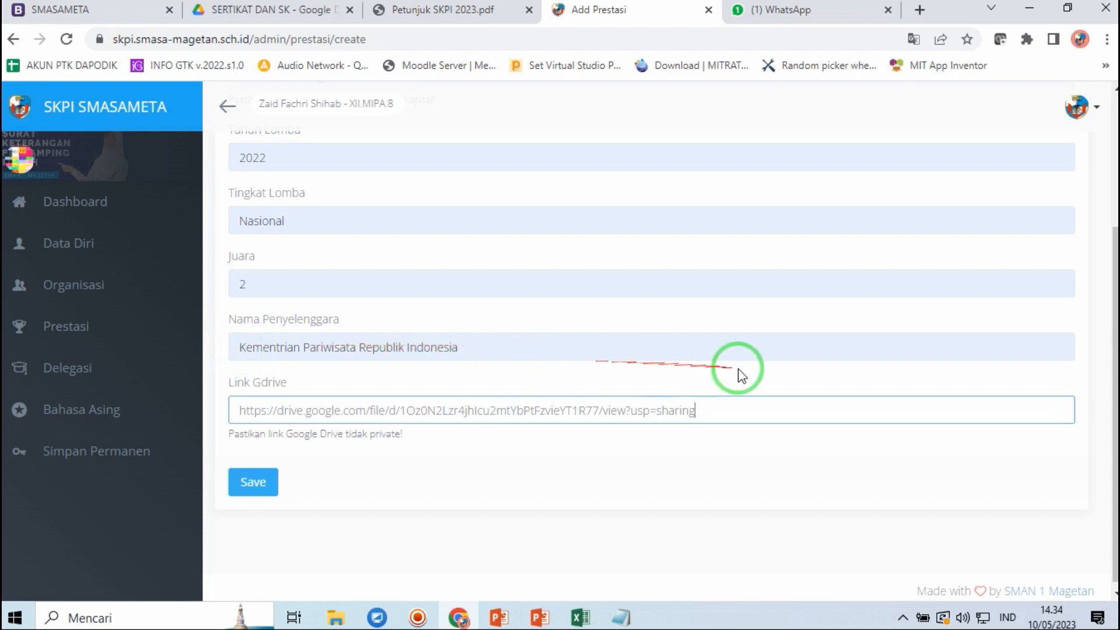
left_click_drag(1112, 329, 1112, 232)
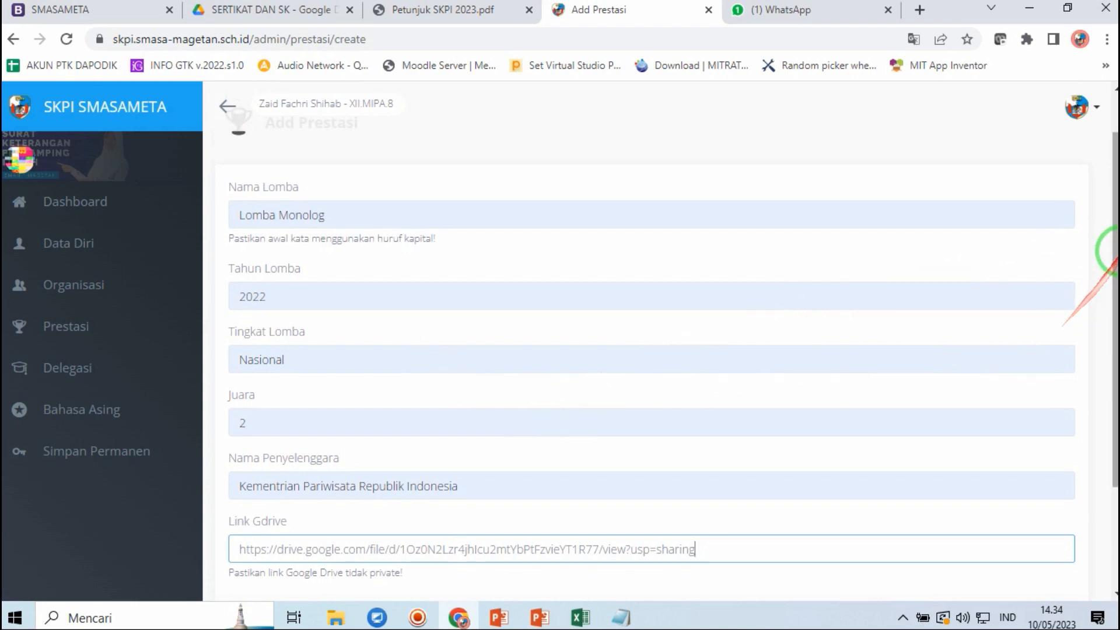
left_click_drag(1111, 257, 1109, 284)
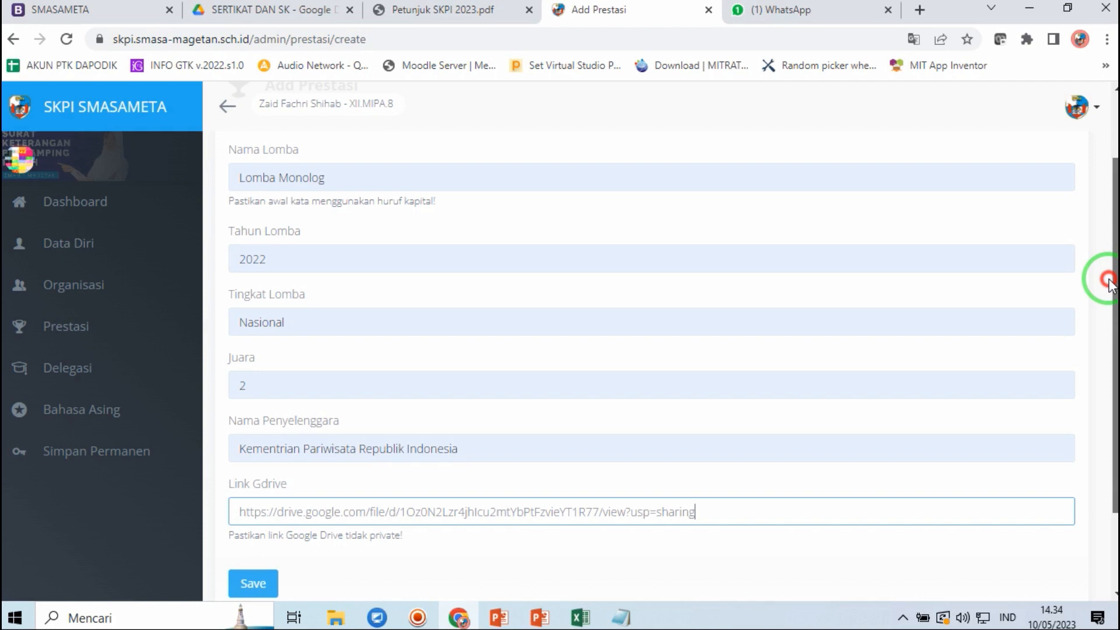
left_click_drag(1108, 285, 1090, 340)
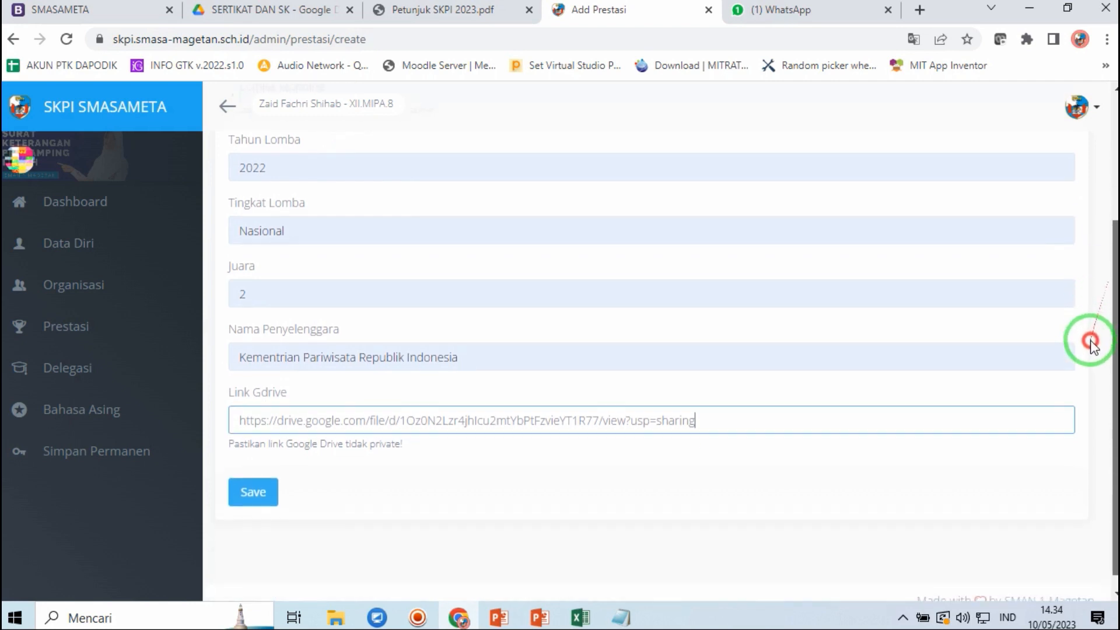
left_click(252, 490)
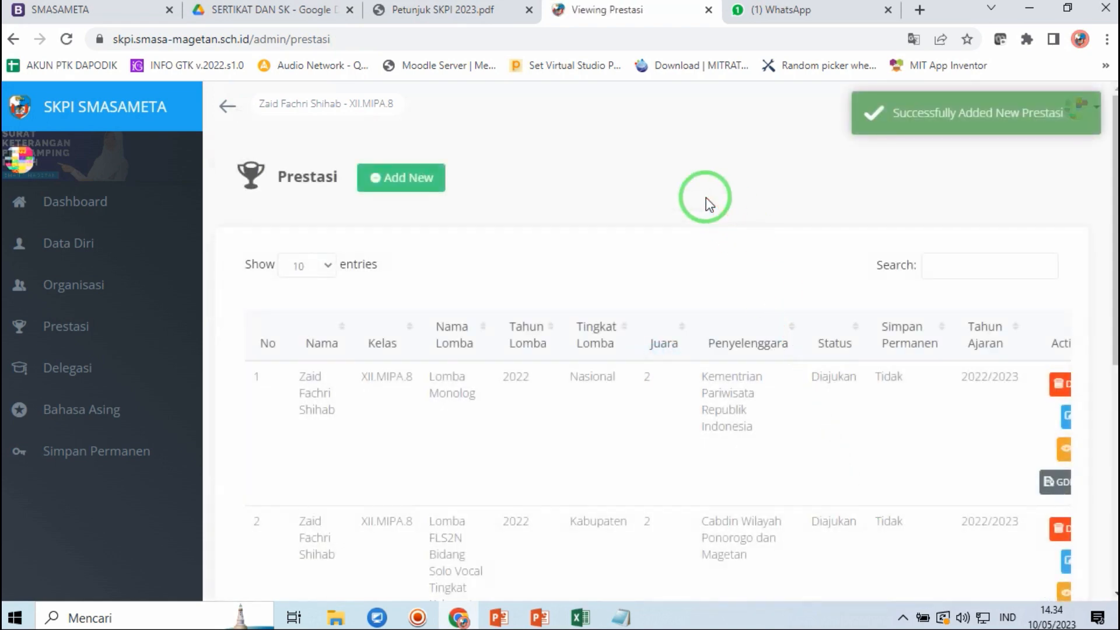
mouse_move(1113, 207)
left_mouse_down()
mouse_move(1114, 385)
mouse_move(1110, 212)
left_mouse_up()
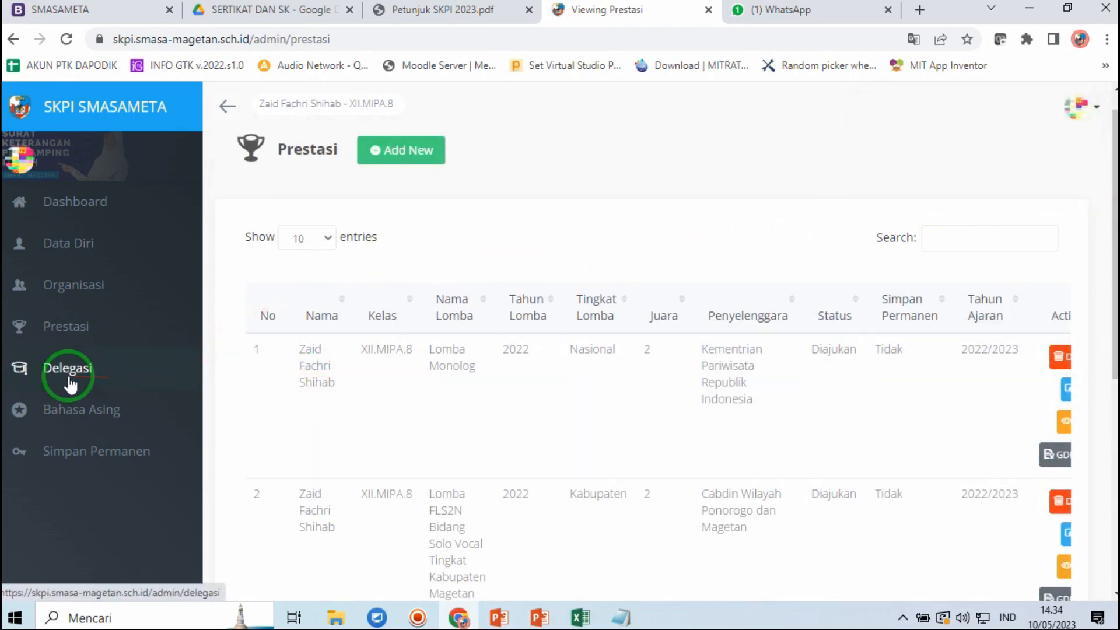
- Start a new Delegasi entry named Parade Surya Senja di Gedung Grahadi Surabaya
left_click(108, 366)
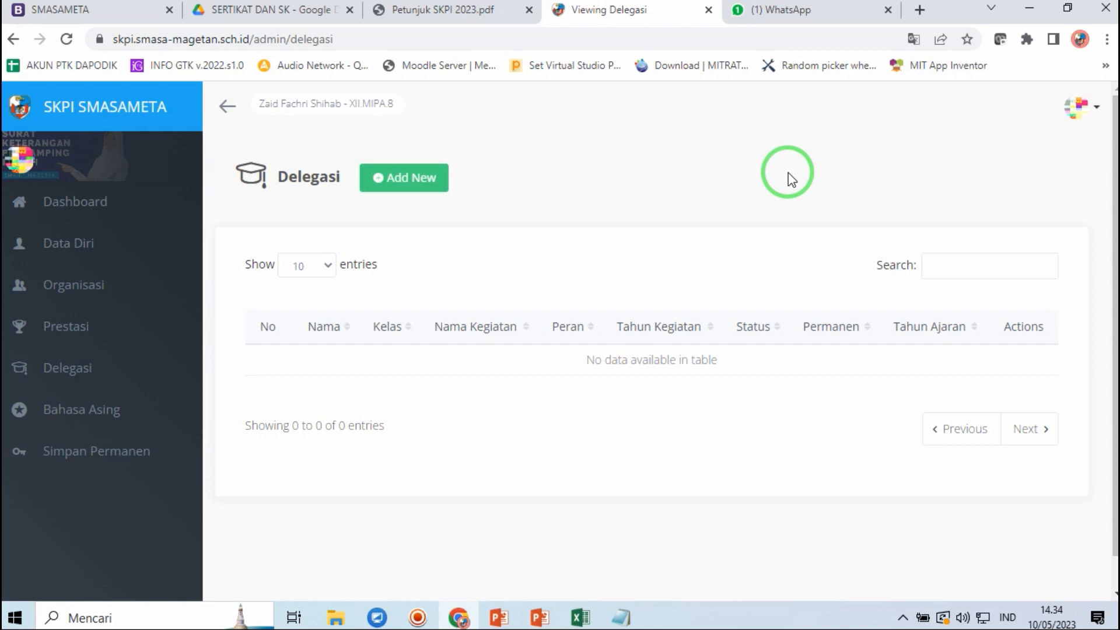
left_click(416, 179)
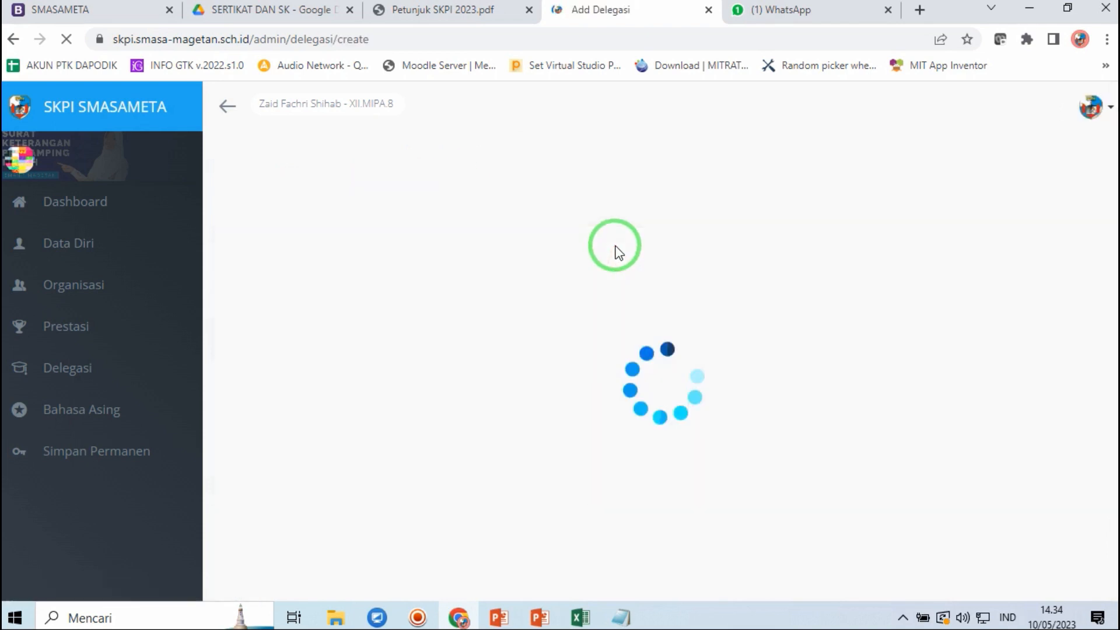
left_click(352, 270)
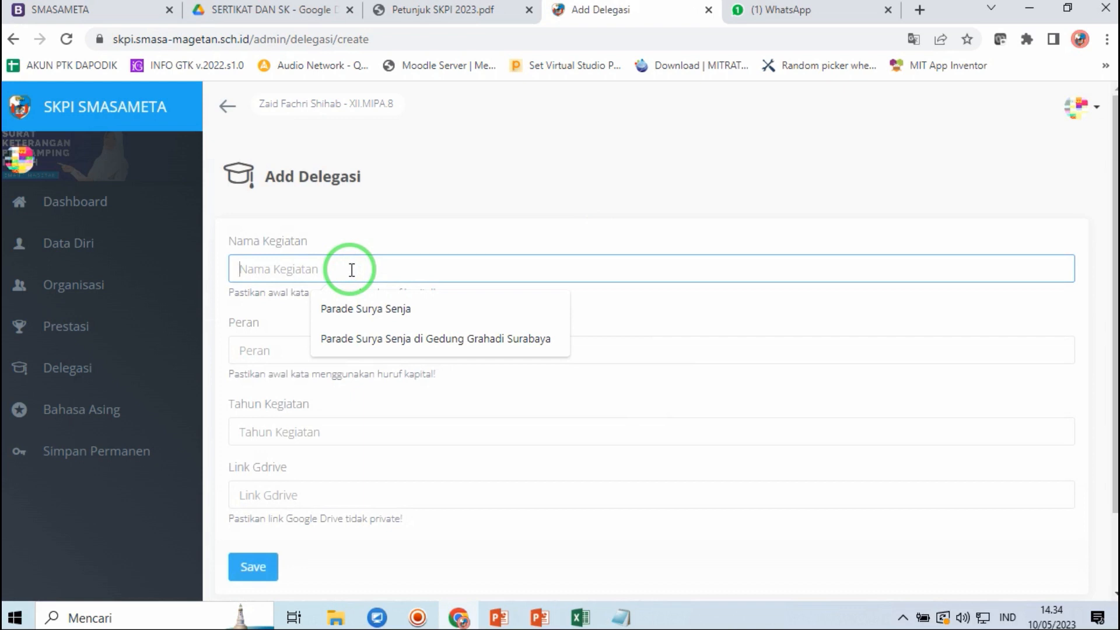
left_click(425, 342)
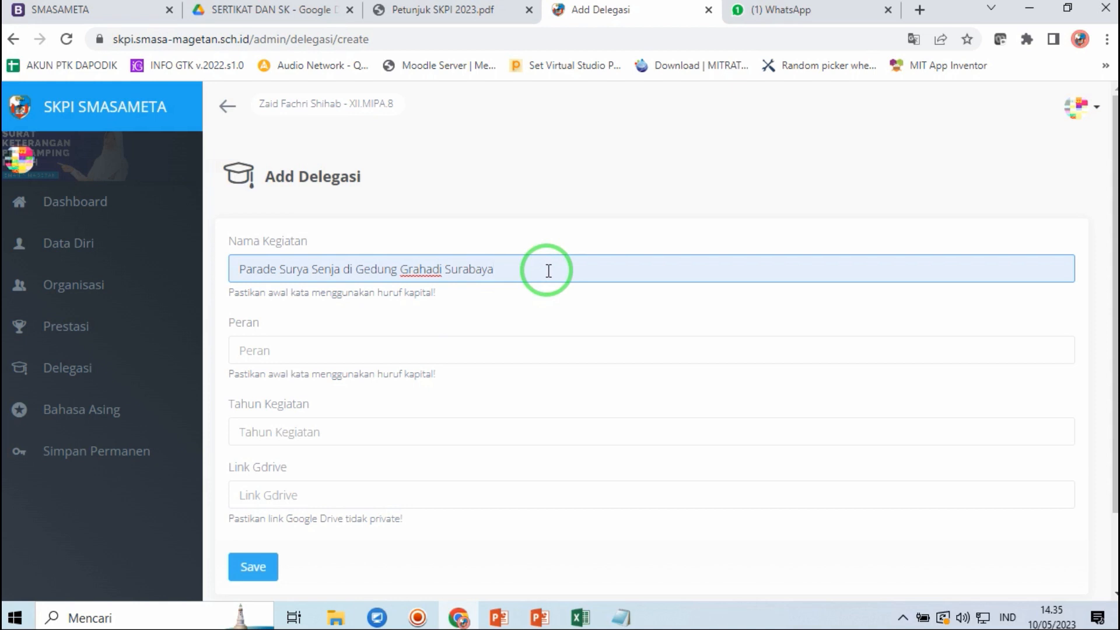
- Set the delegation's Peran to Peserta and Tahun Kegiatan to 2022
left_click(300, 349)
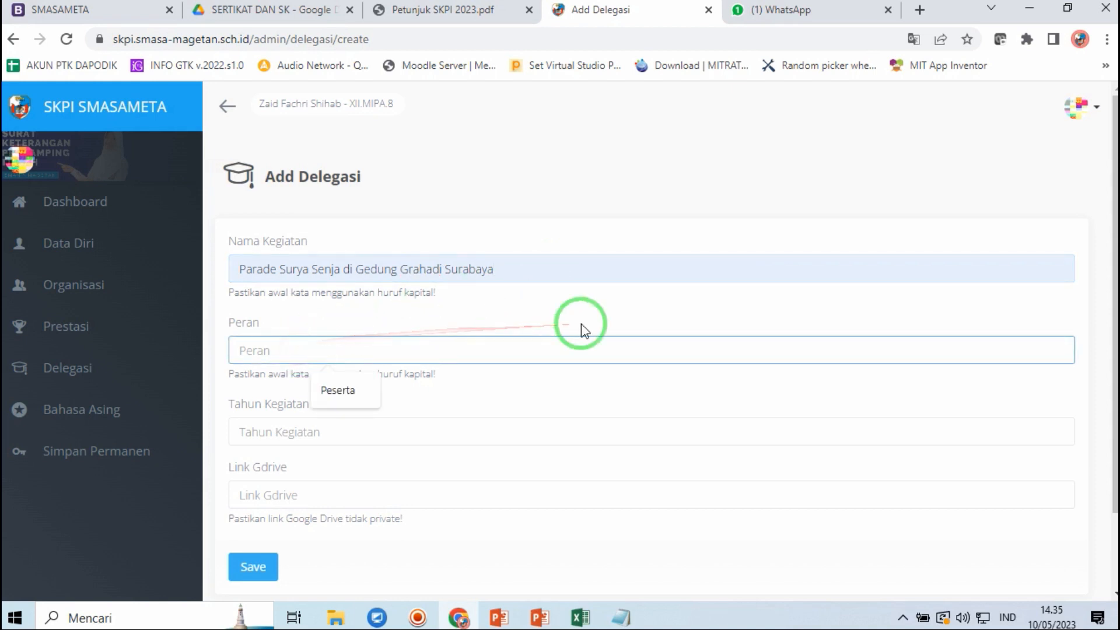
left_click(349, 392)
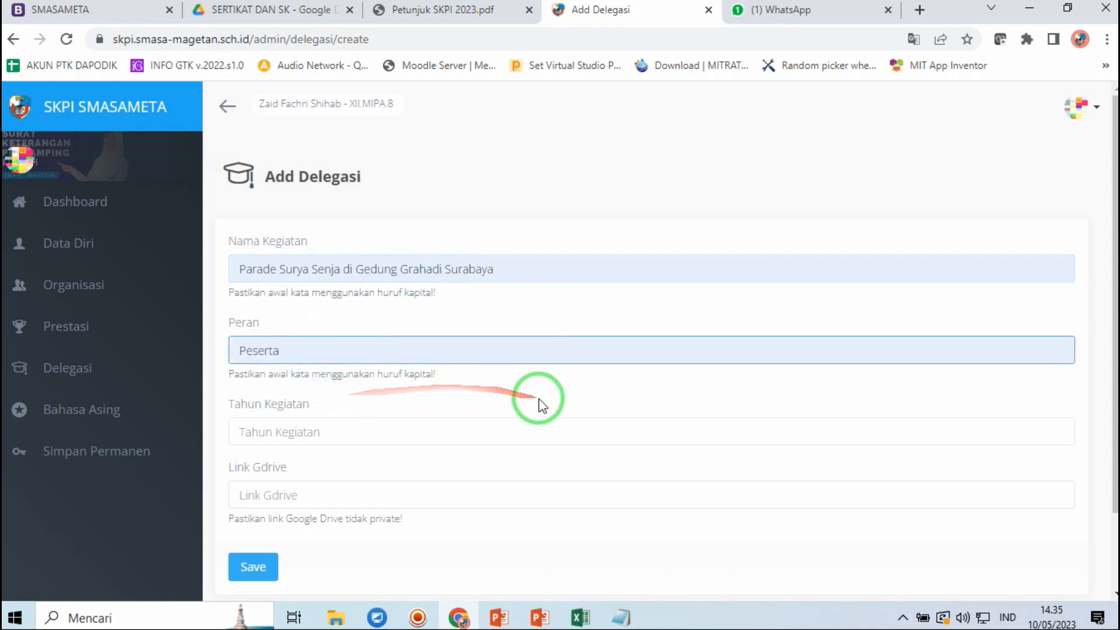
left_click(374, 435)
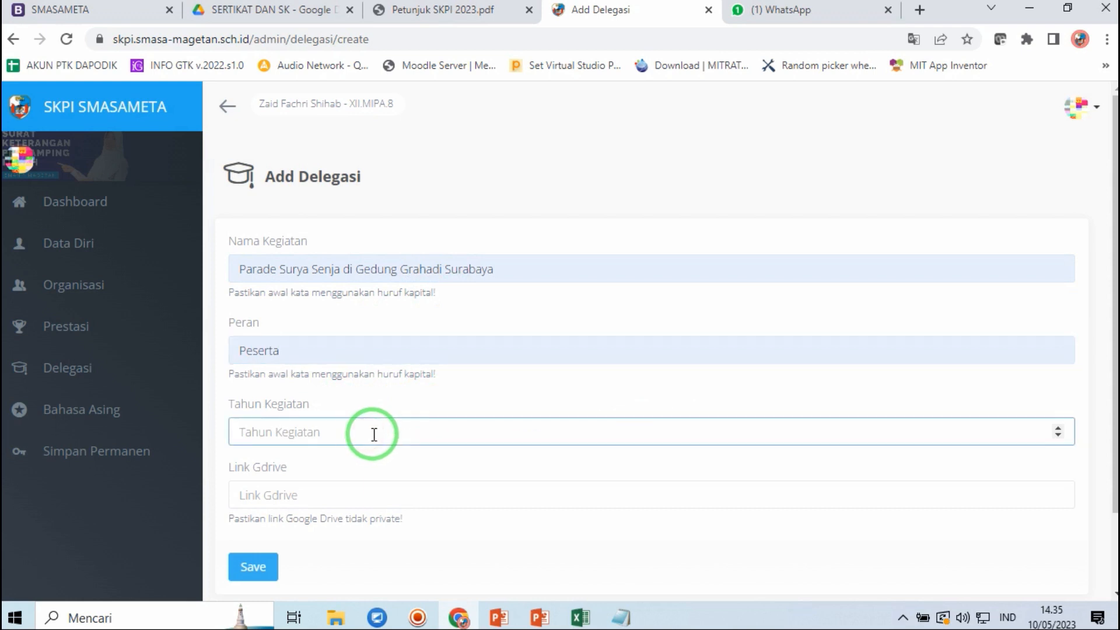
left_click(282, 428)
left_click(312, 436)
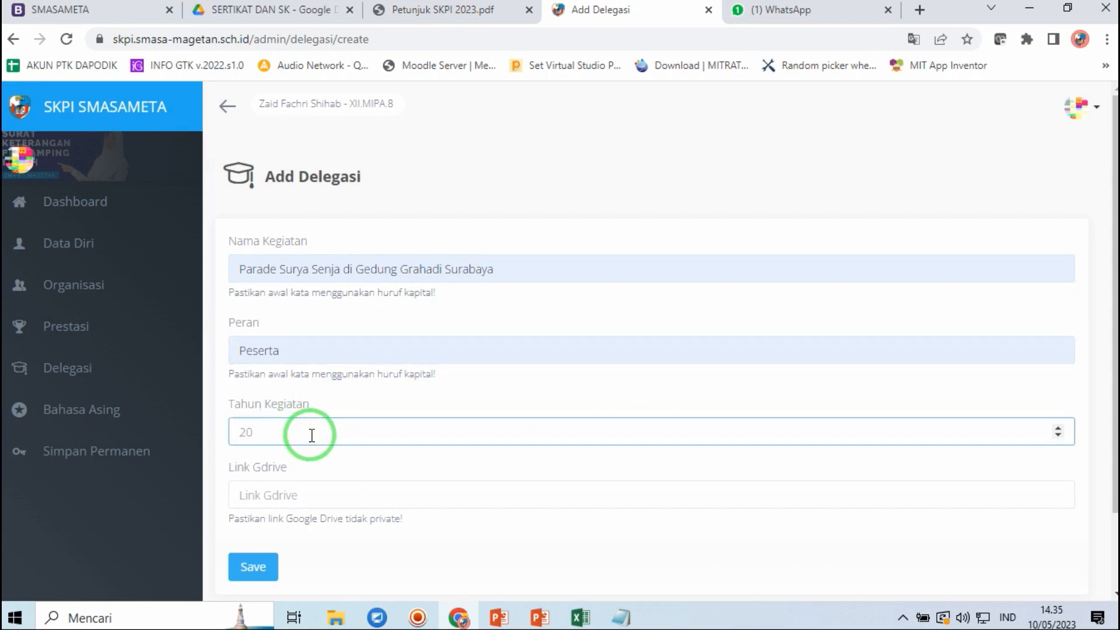
left_click(332, 494)
left_click(583, 191)
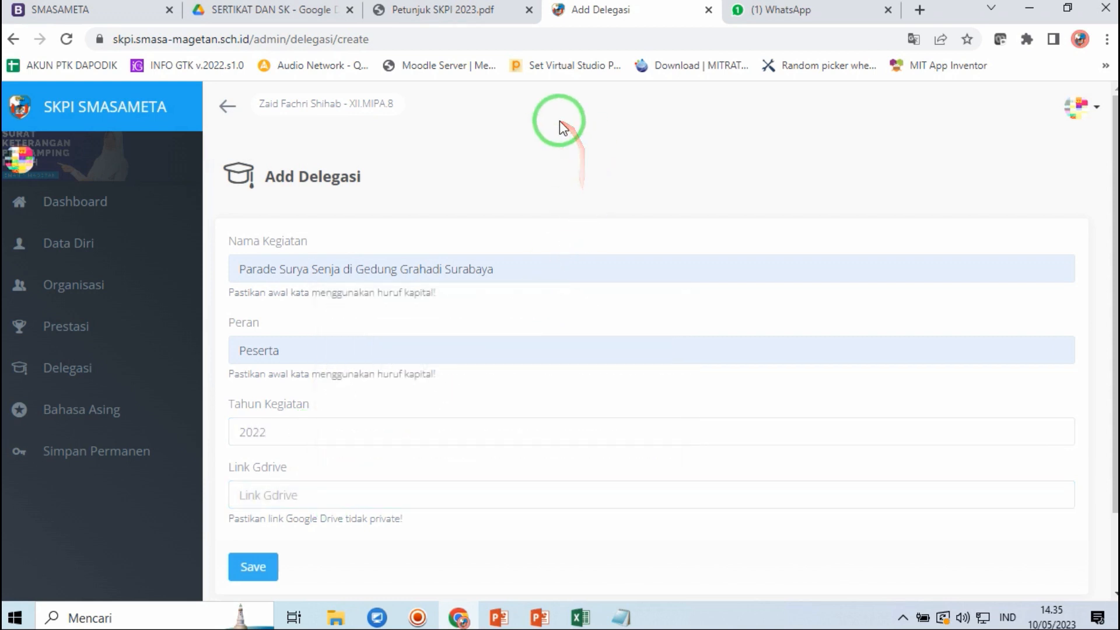
left_click(271, 7)
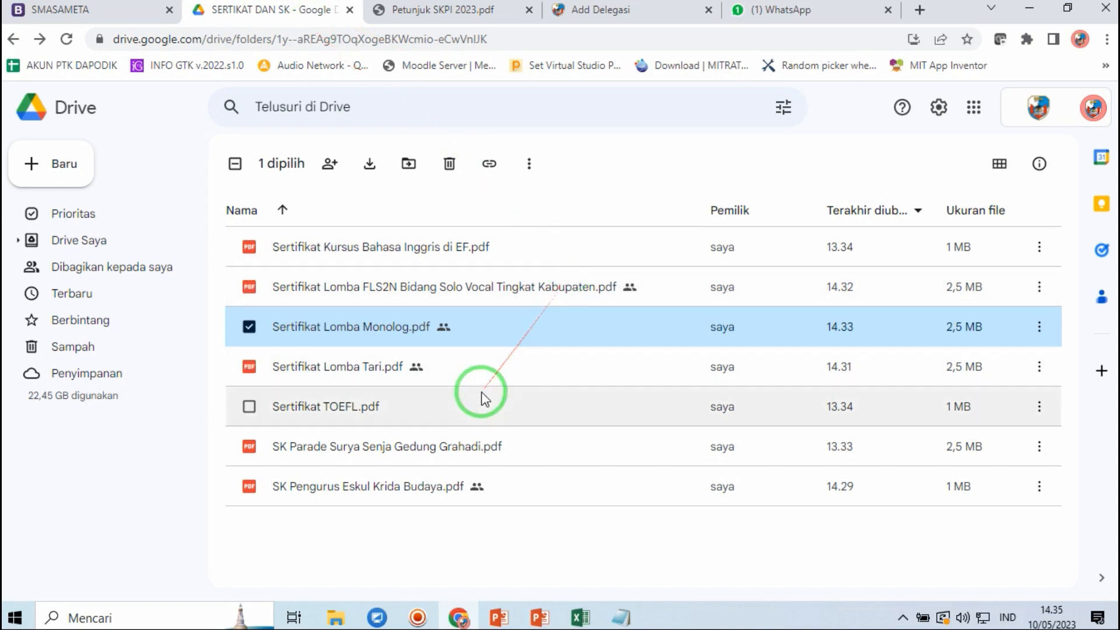
- Share SK Parade Surya Senja Gedung Grahadi.pdf with anyone who has the link and copy it
left_click(376, 460)
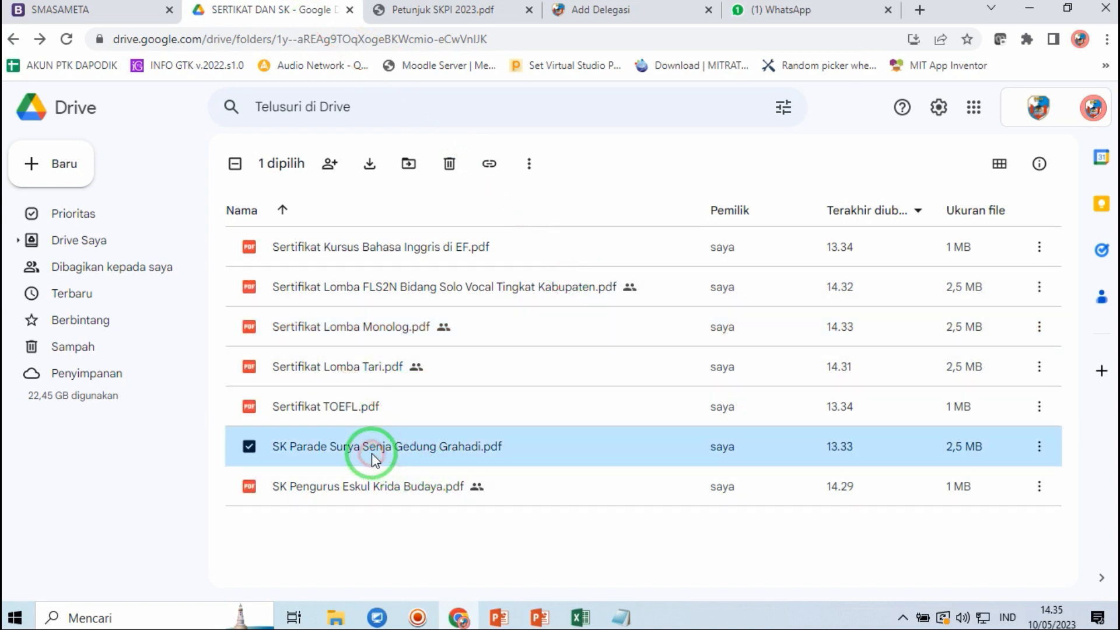
right_click(375, 455)
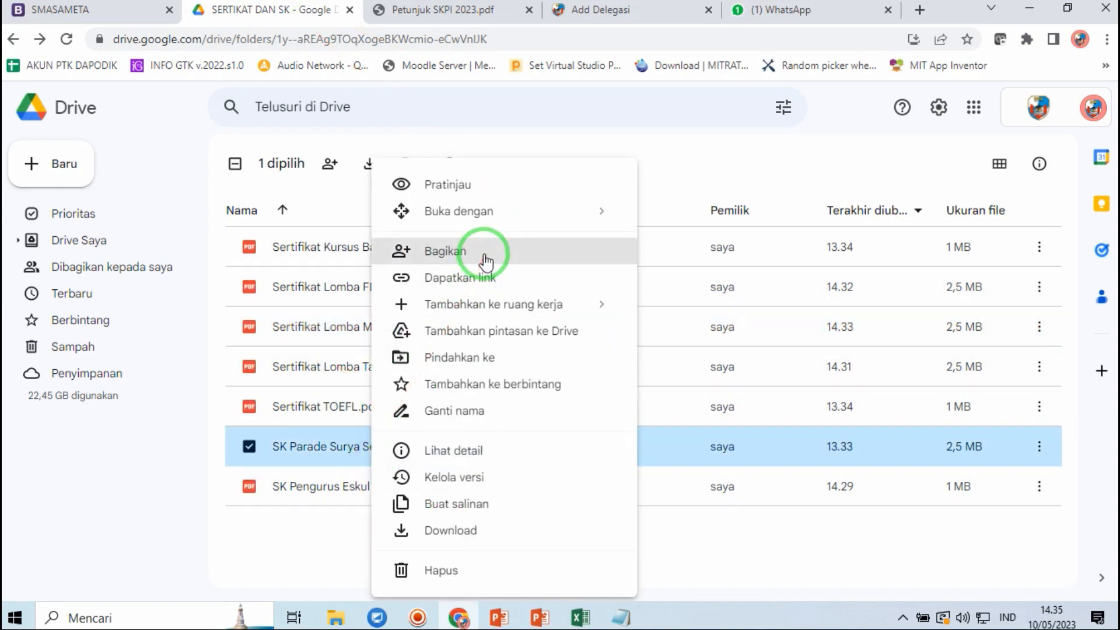
left_click(490, 257)
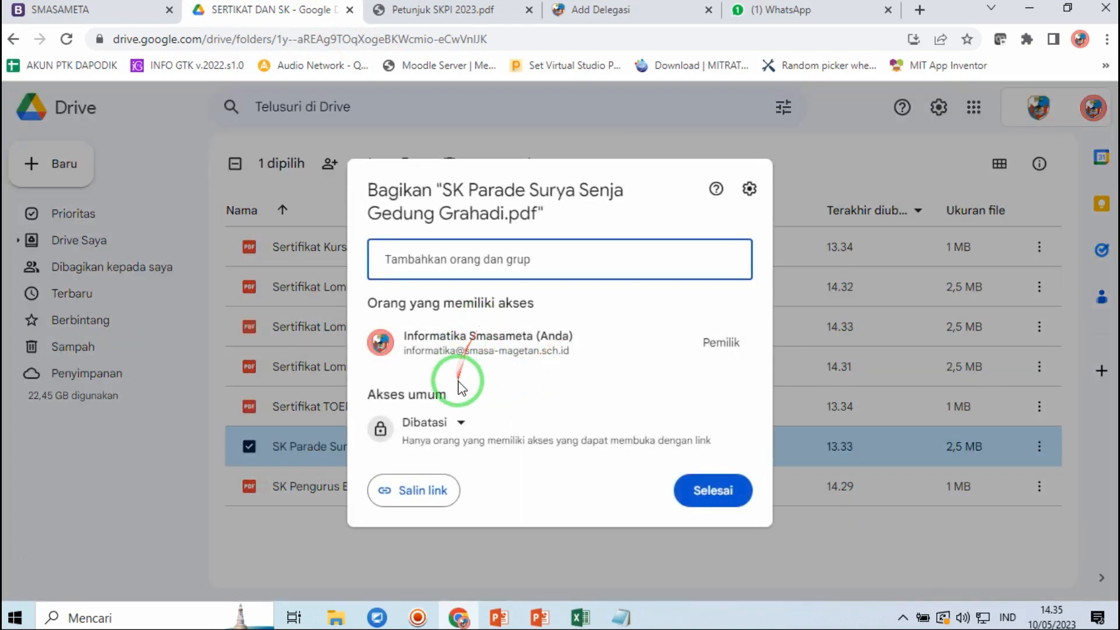
left_click(458, 422)
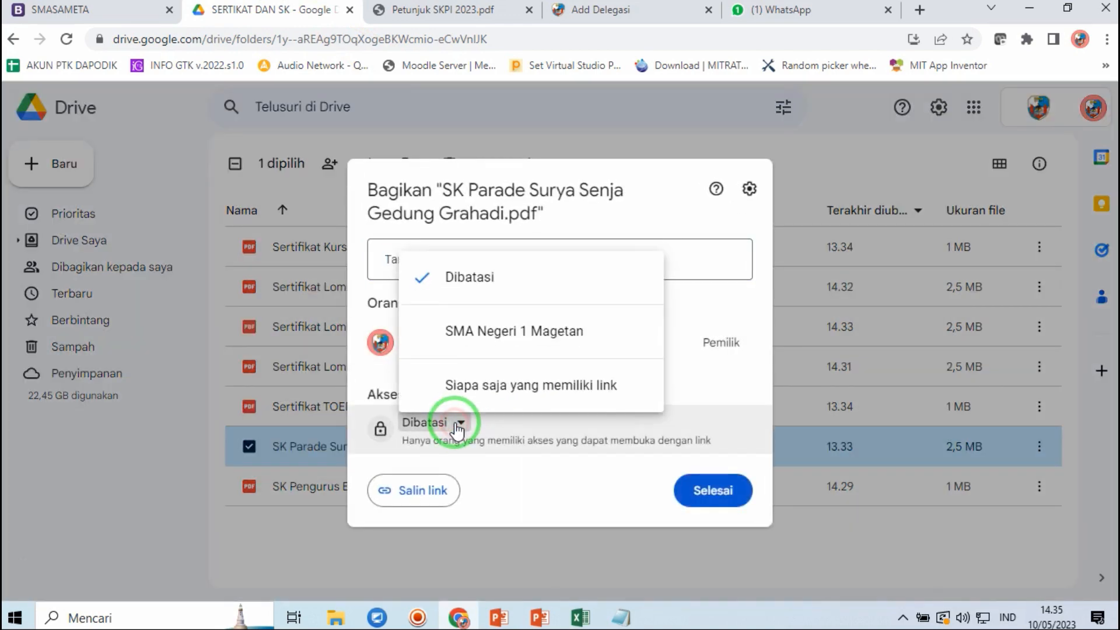
left_click(494, 387)
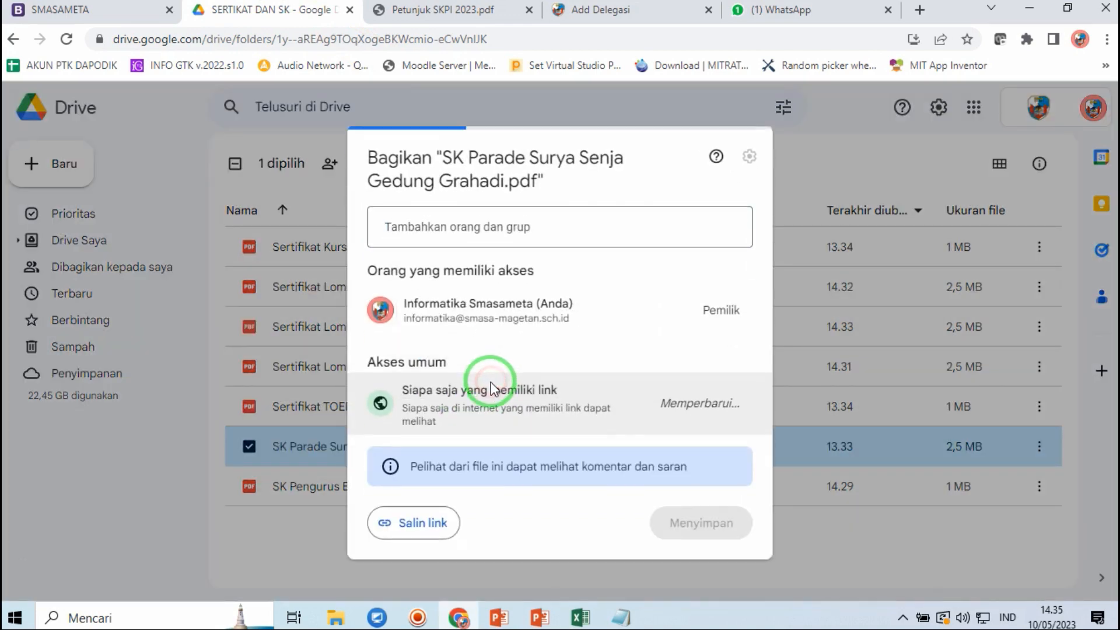
left_click(412, 520)
left_click(715, 516)
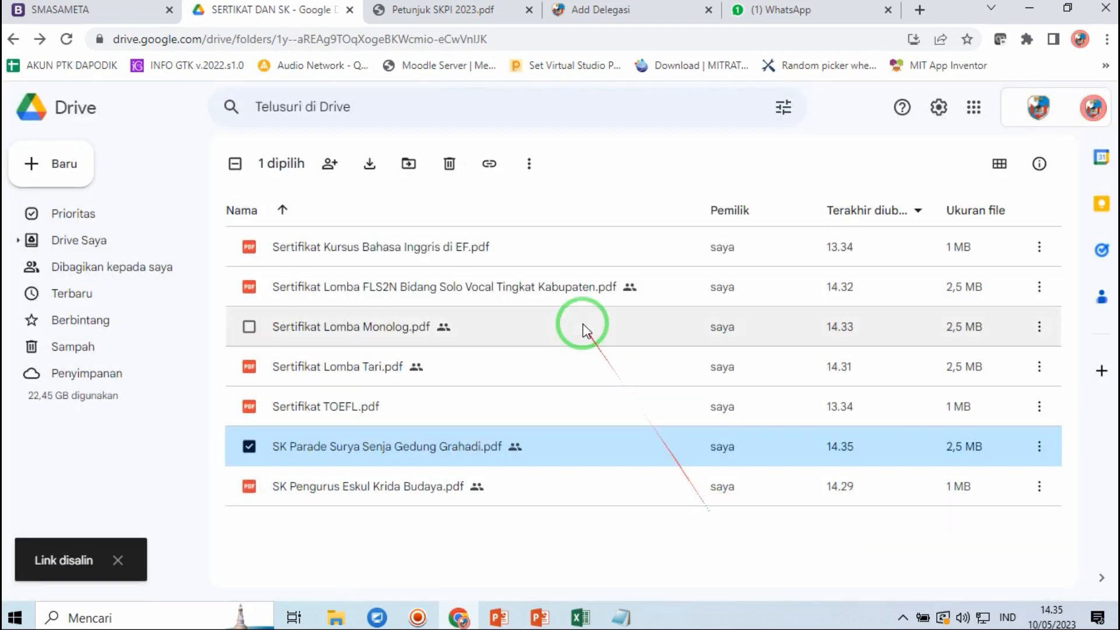
- Paste the Drive link into Link Gdrive and save the Parade Surya Senja delegation (Peserta, 2022)
left_click(636, 8)
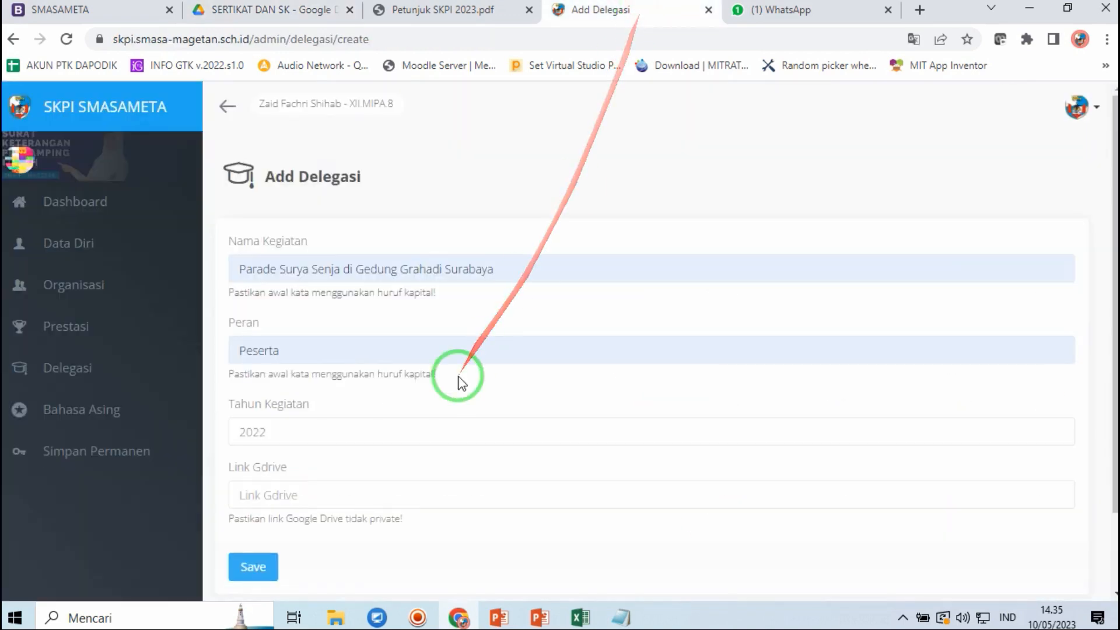
left_click(251, 493)
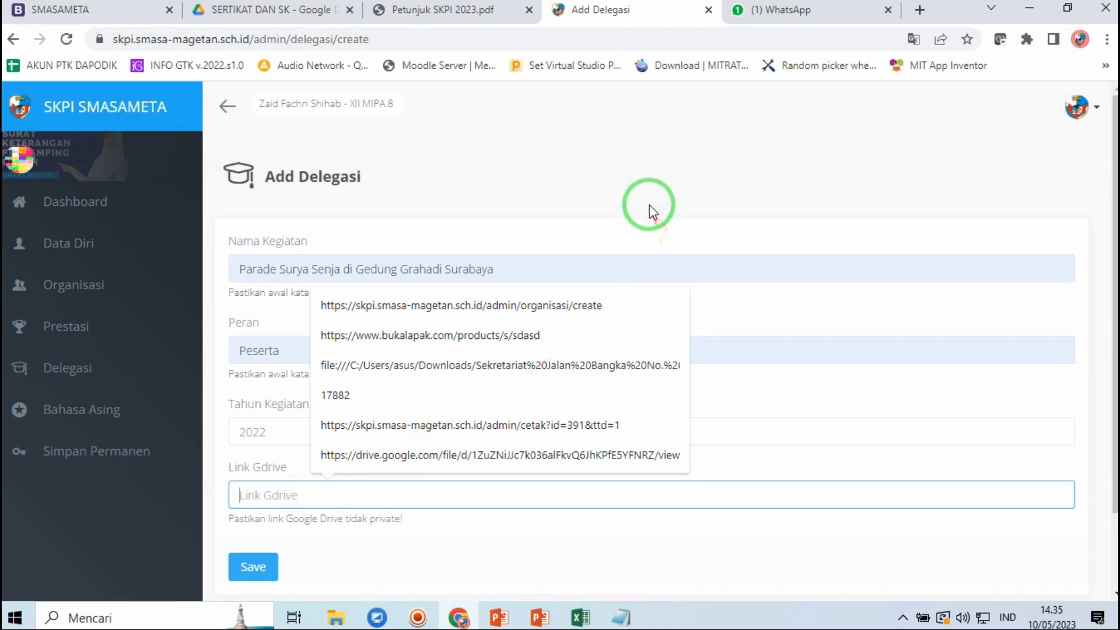
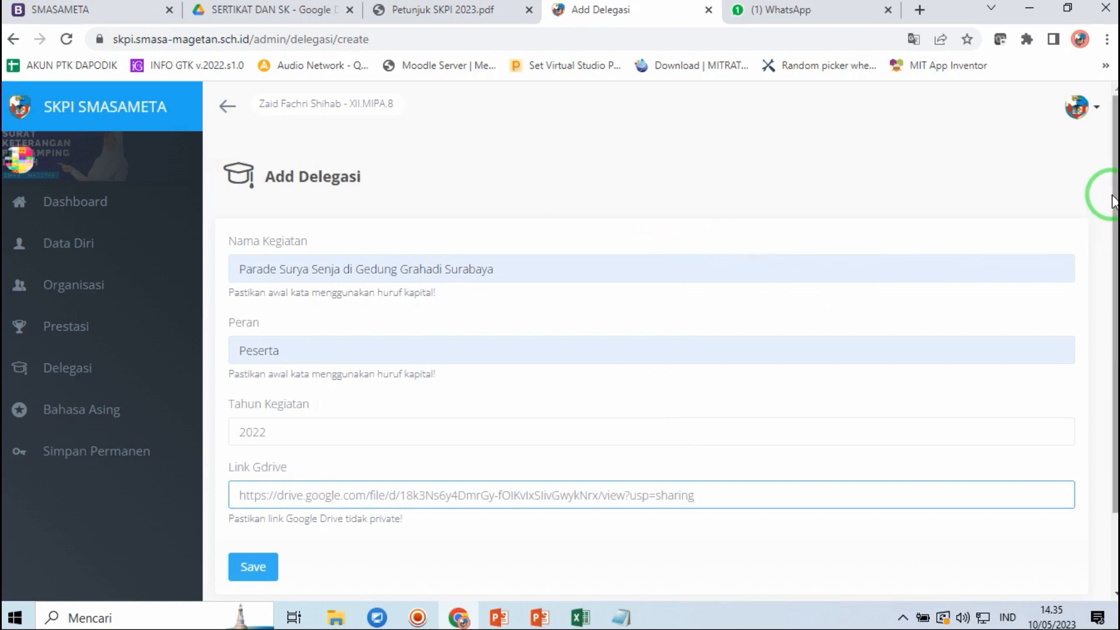
left_click_drag(1112, 201, 1112, 260)
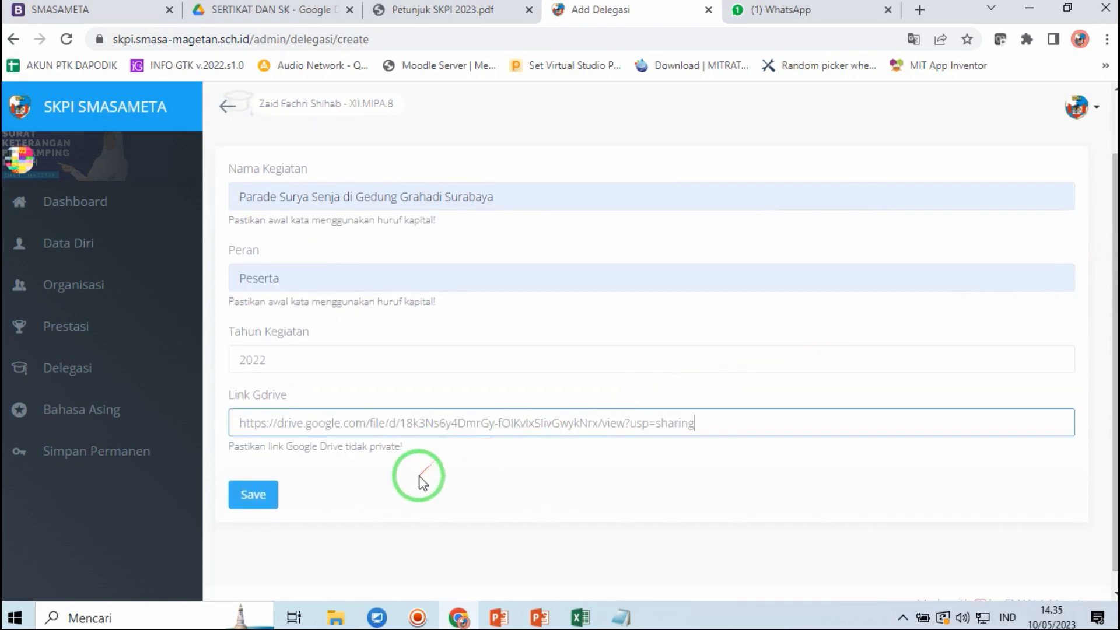
left_click(248, 494)
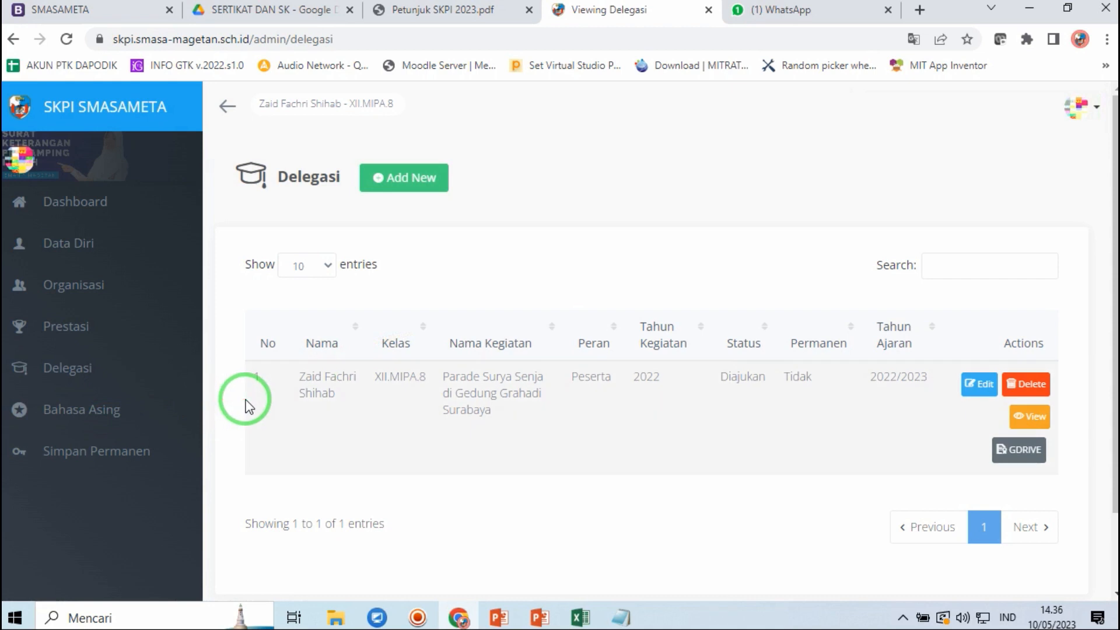
- Open the empty Ketrampilan Bahasa Asing list and start a new language-skill entry
left_click(111, 412)
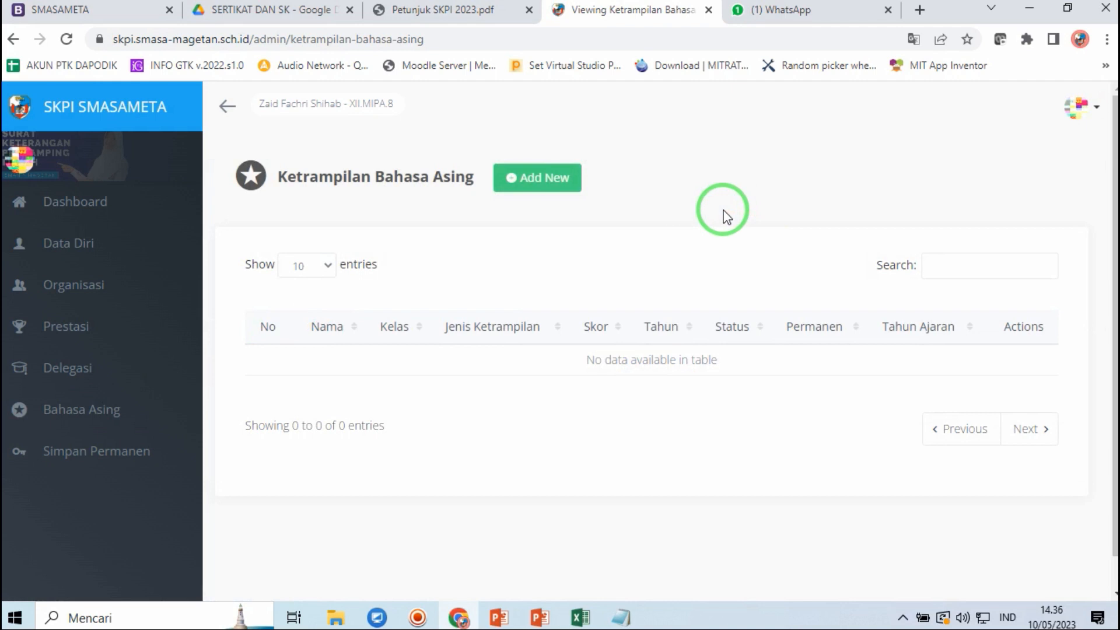
left_click(534, 176)
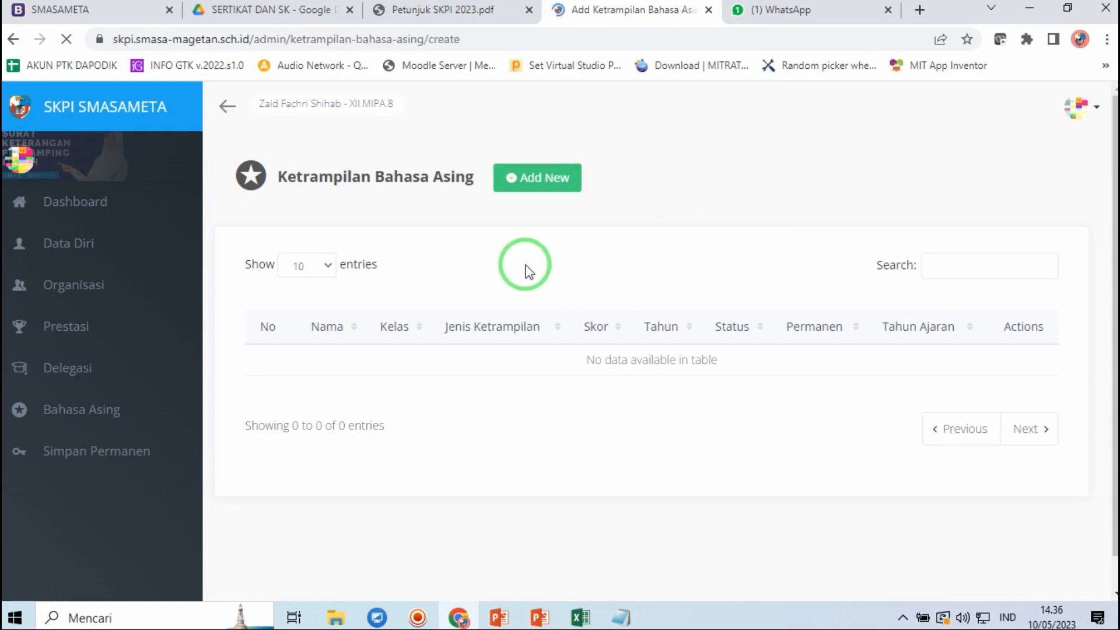
- Fill Jenis Ketrampilan from the English First suggestion, changing it to Kursus Bahasa Inggris di English First
left_click(350, 268)
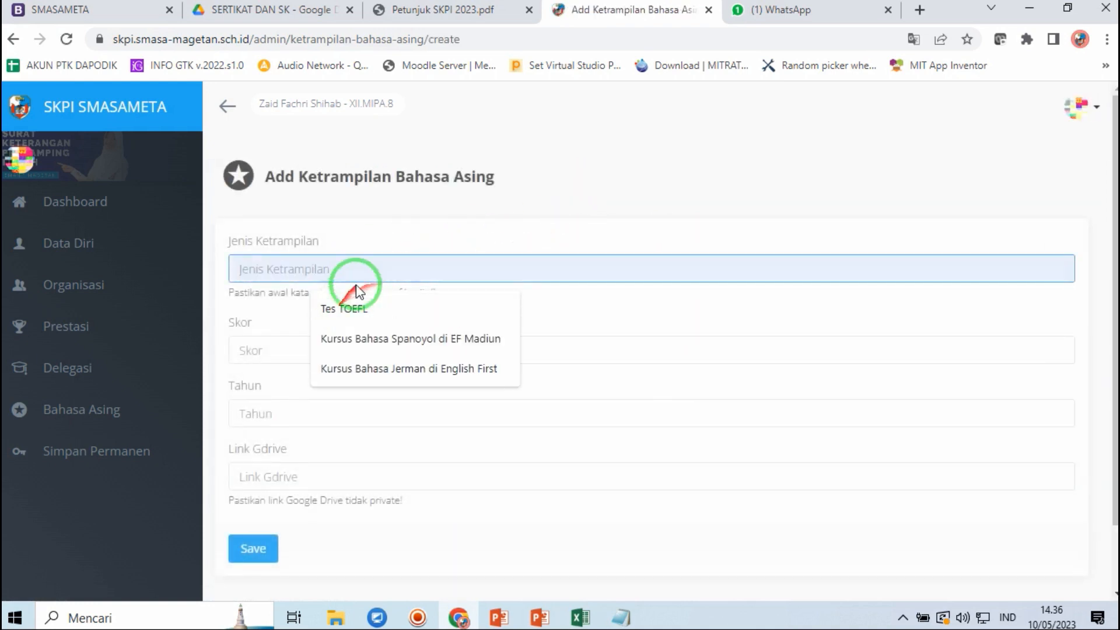
left_click(482, 222)
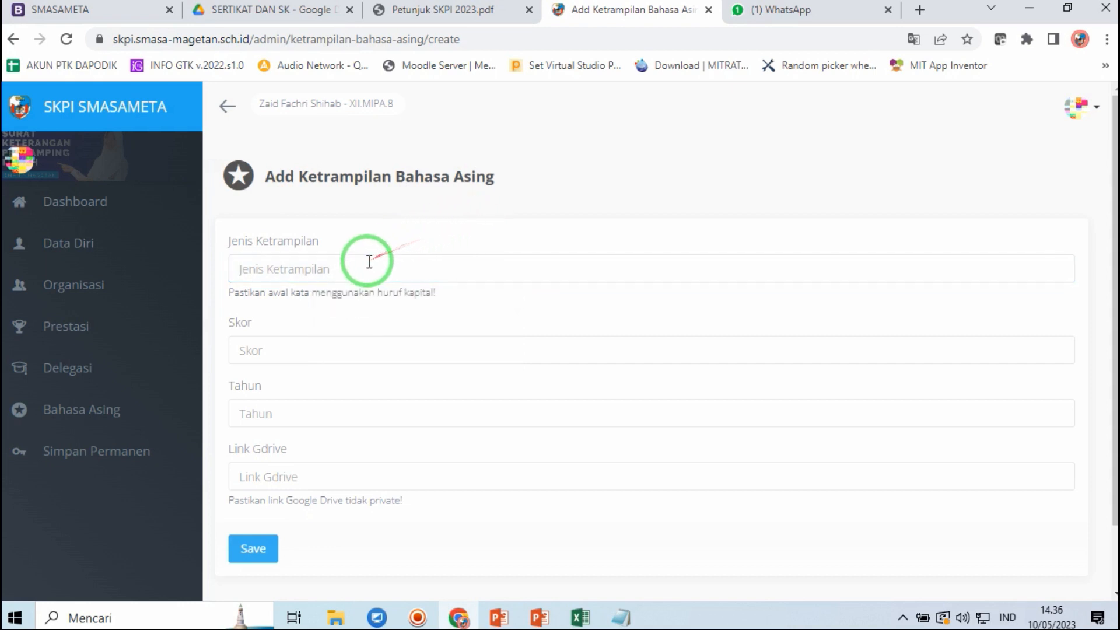
left_click(345, 272)
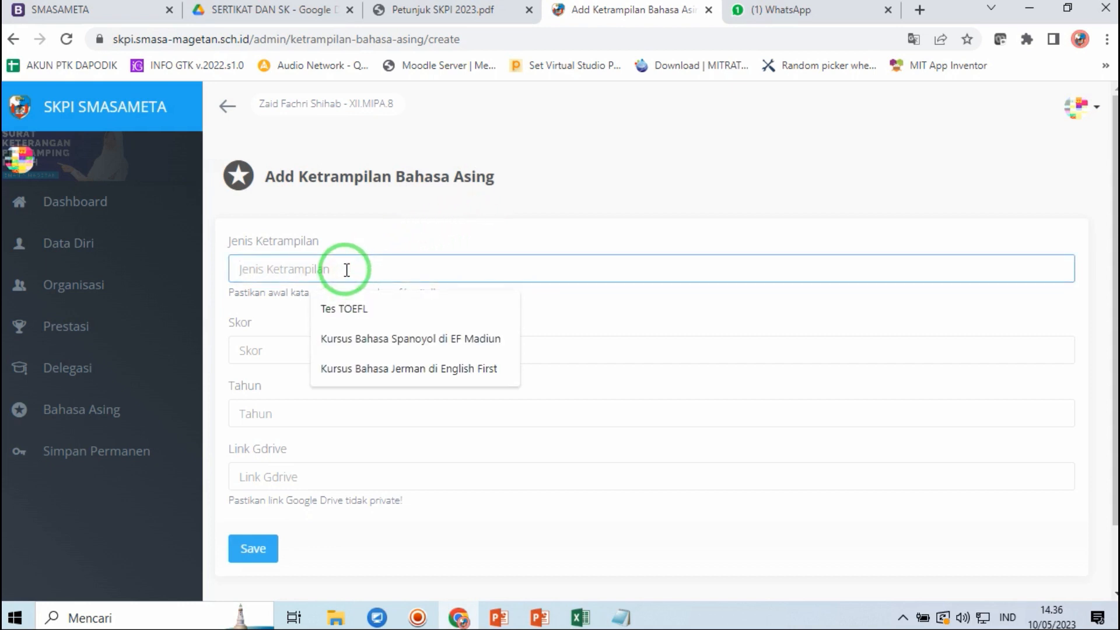
left_click(380, 369)
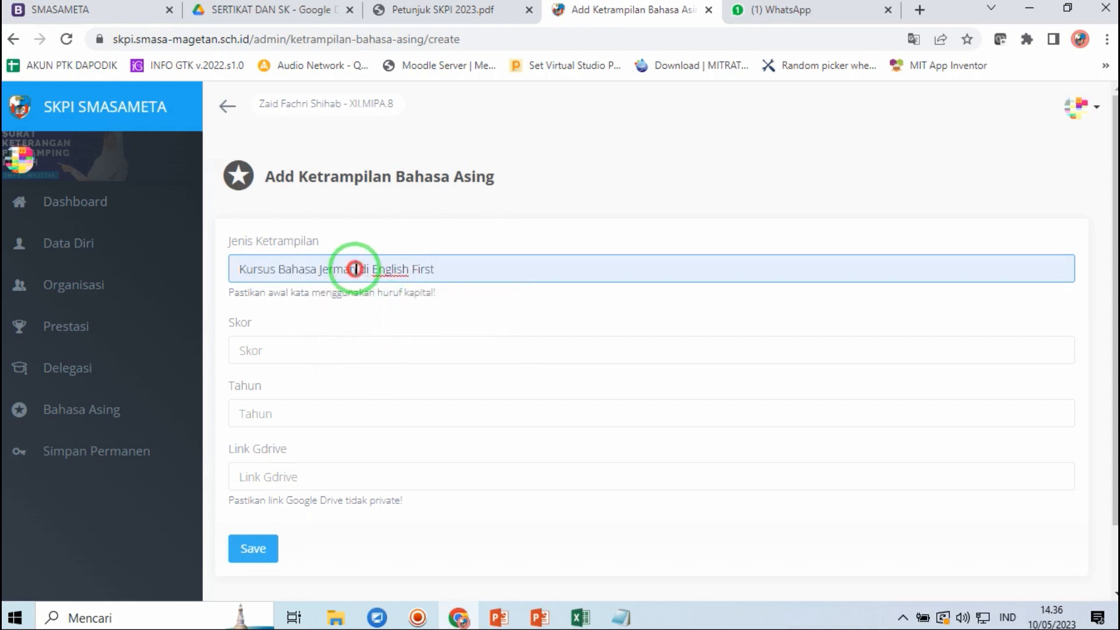
key("BackSpace")
key("BackSpace")
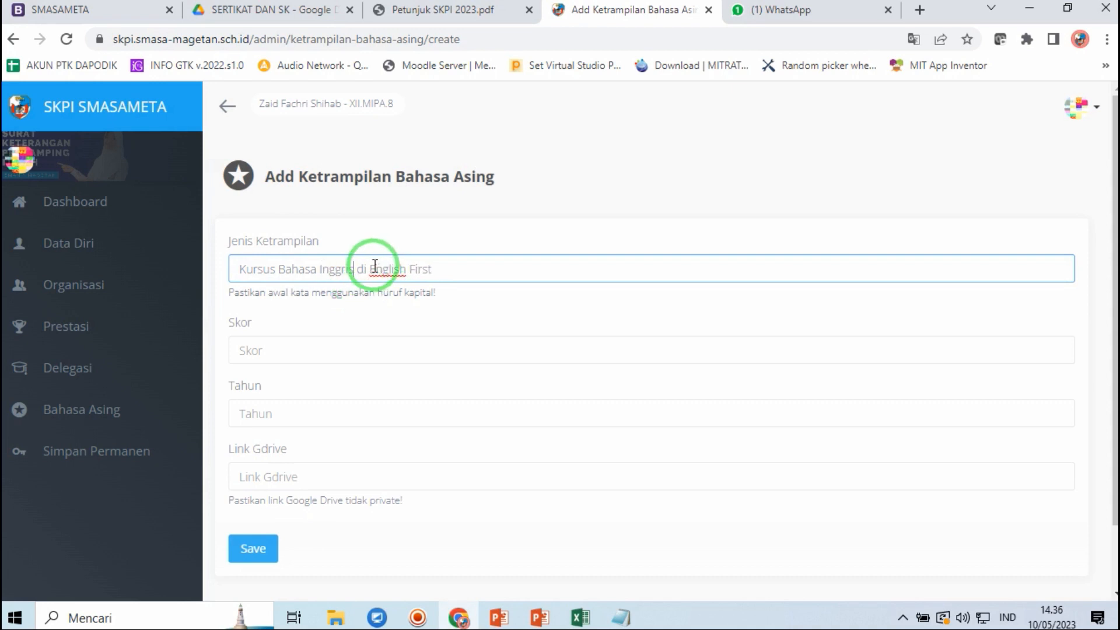
left_click_drag(371, 269, 440, 270)
left_click(453, 272)
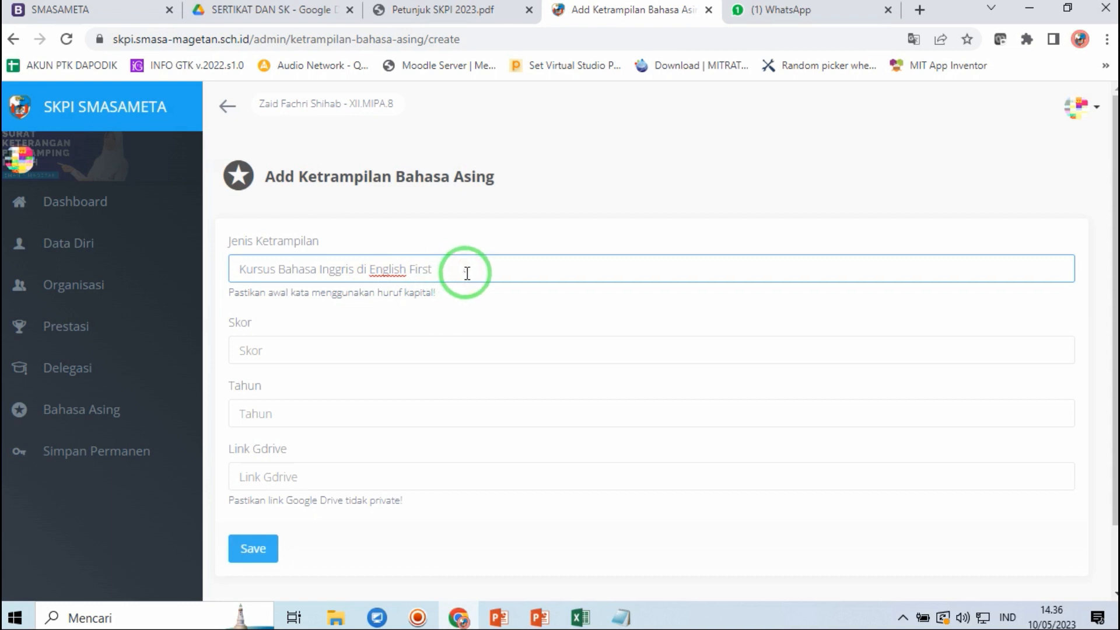
left_click_drag(468, 281, 224, 261)
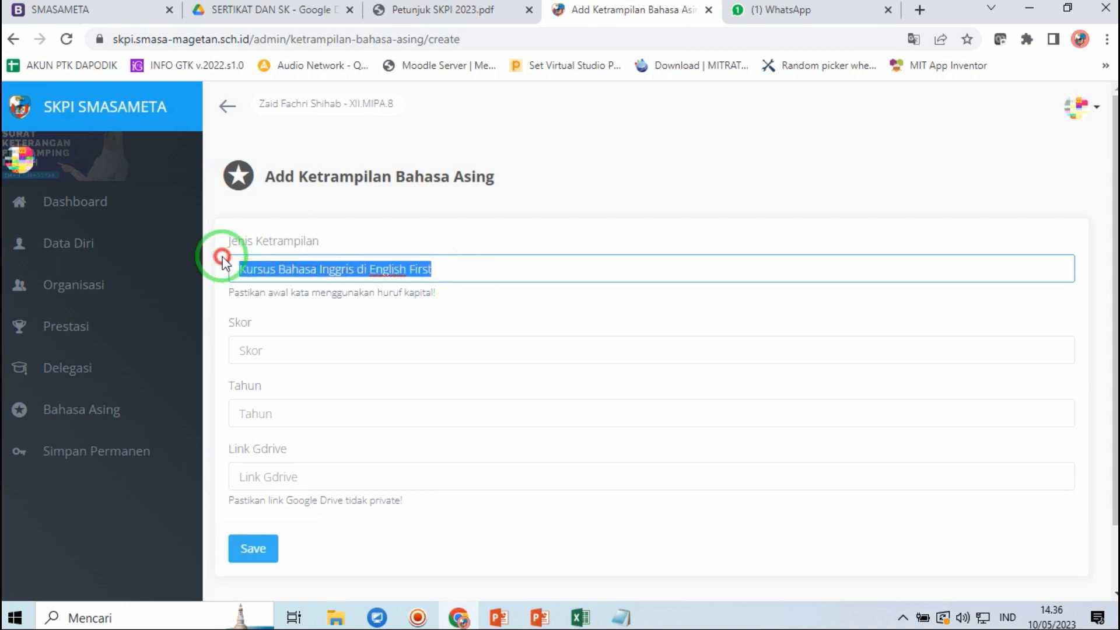
left_click(323, 275)
left_click(288, 354)
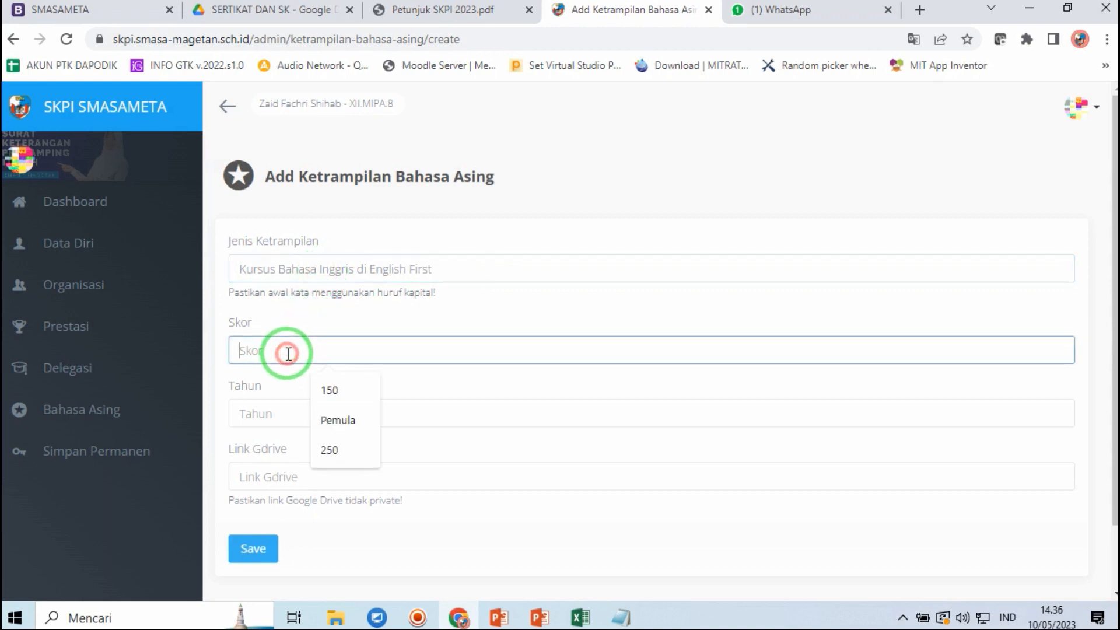
left_click(417, 322)
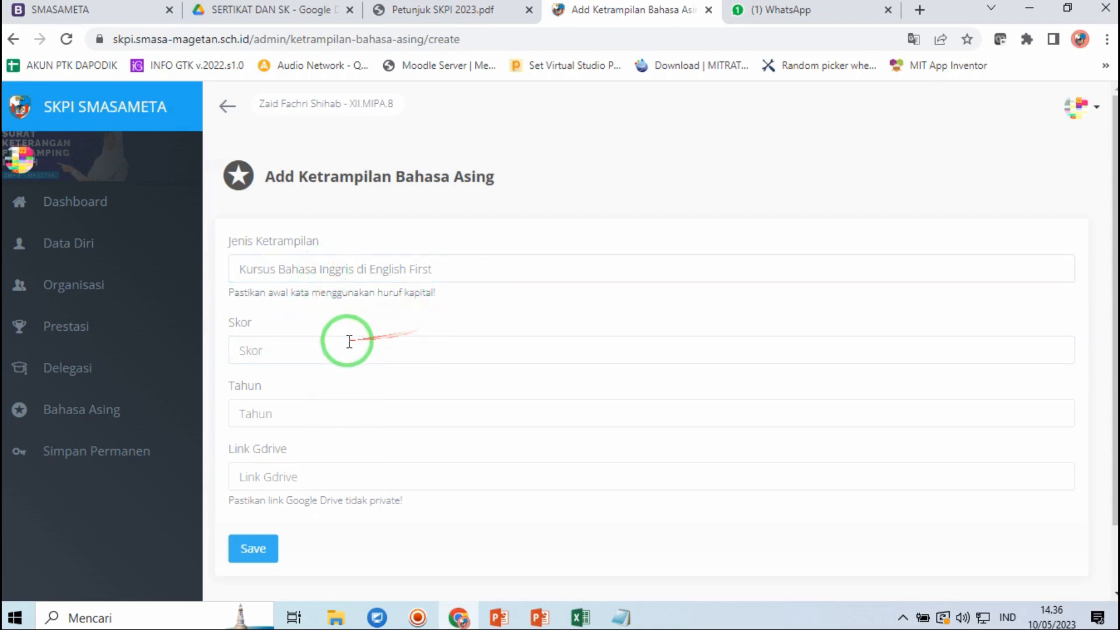
- Check the language-skill rules in Petunjuk SKPI 2023.pdf, then go back to the entry form
left_click(481, 10)
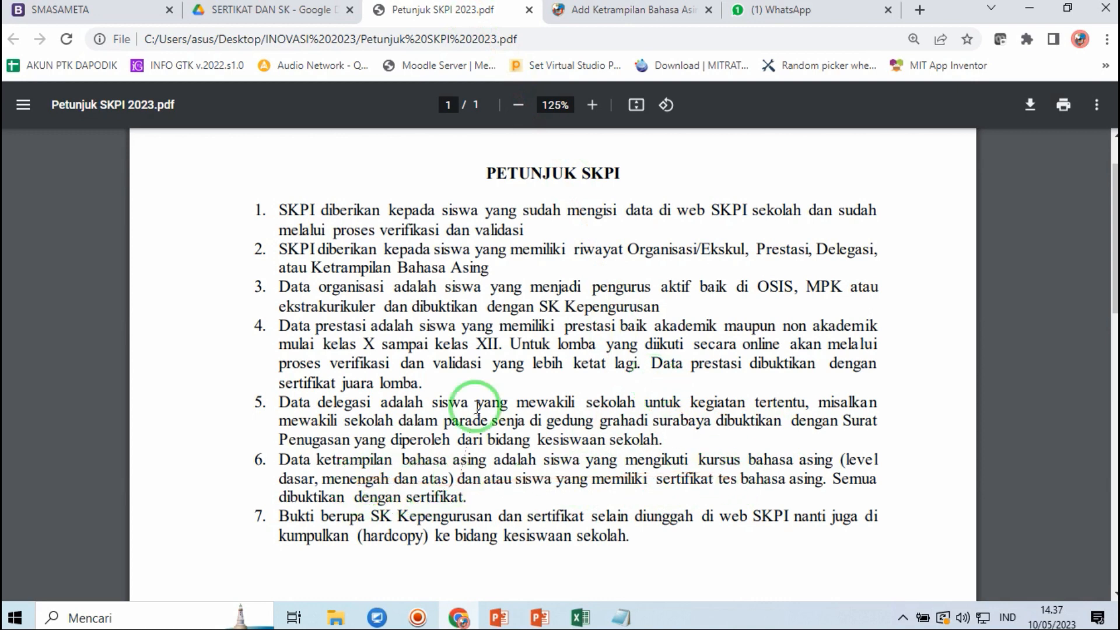
left_click(593, 10)
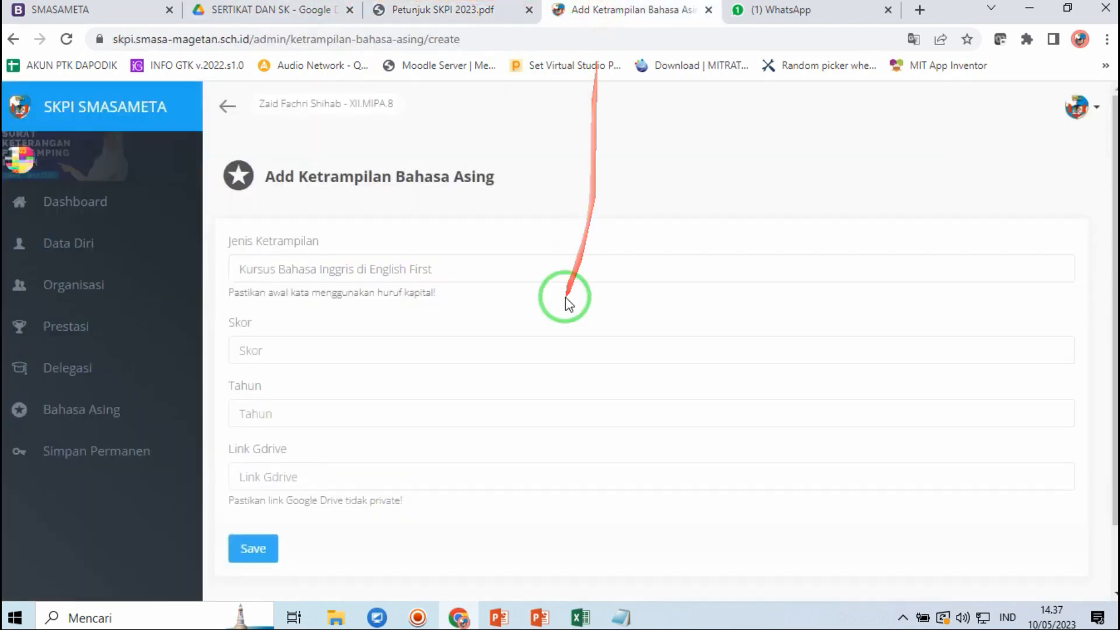
left_click(276, 345)
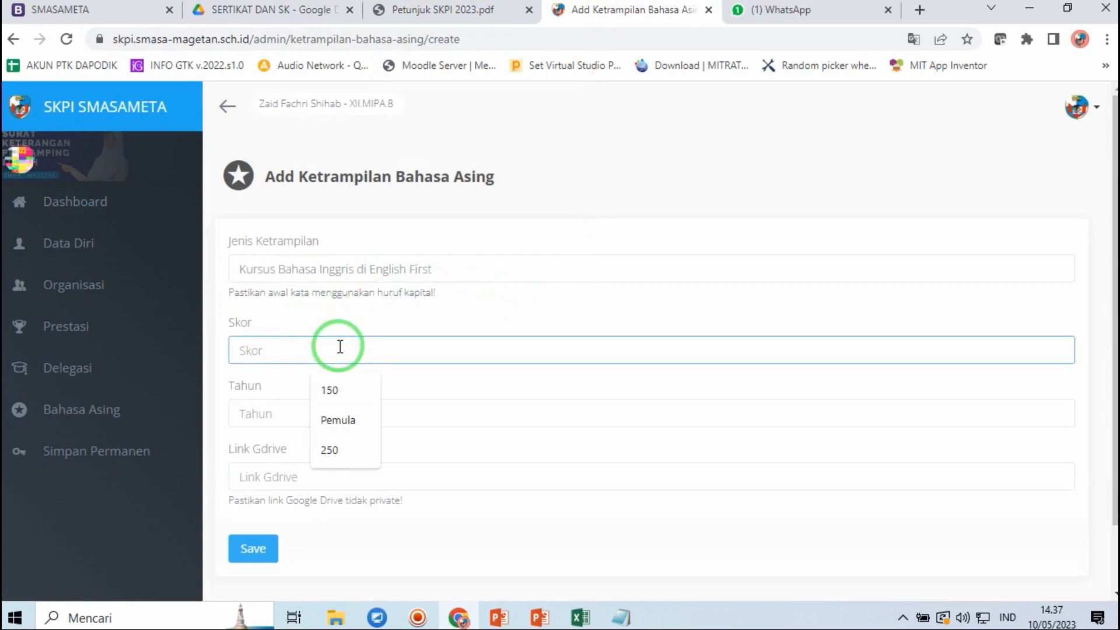
left_click(497, 9)
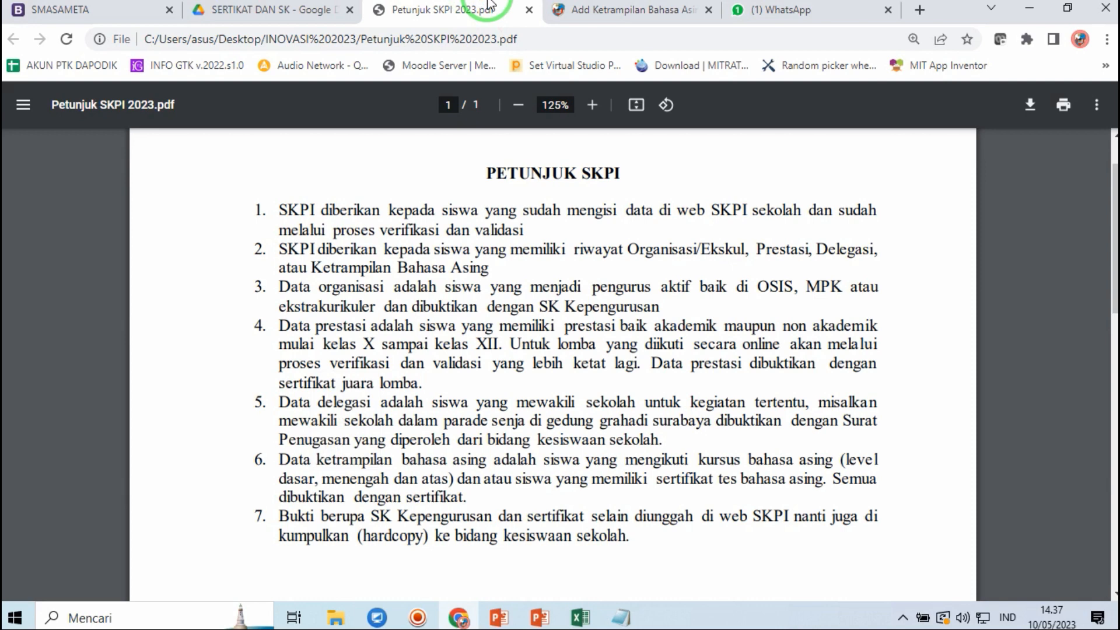
left_click(610, 5)
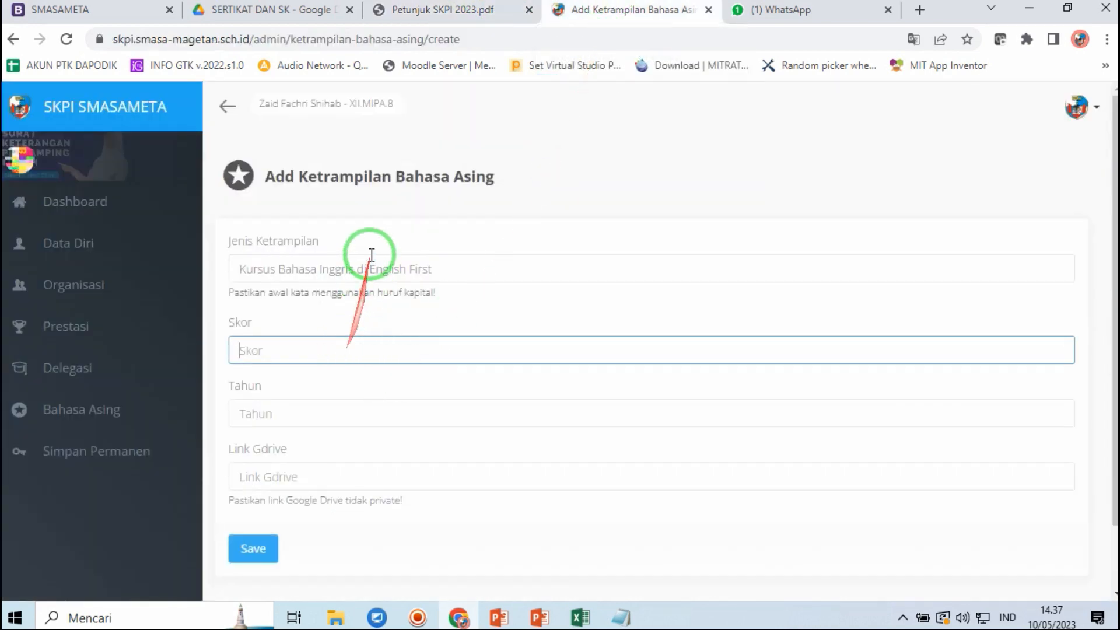
- Replace the language skill type with Tes TOEFL
left_click(260, 350)
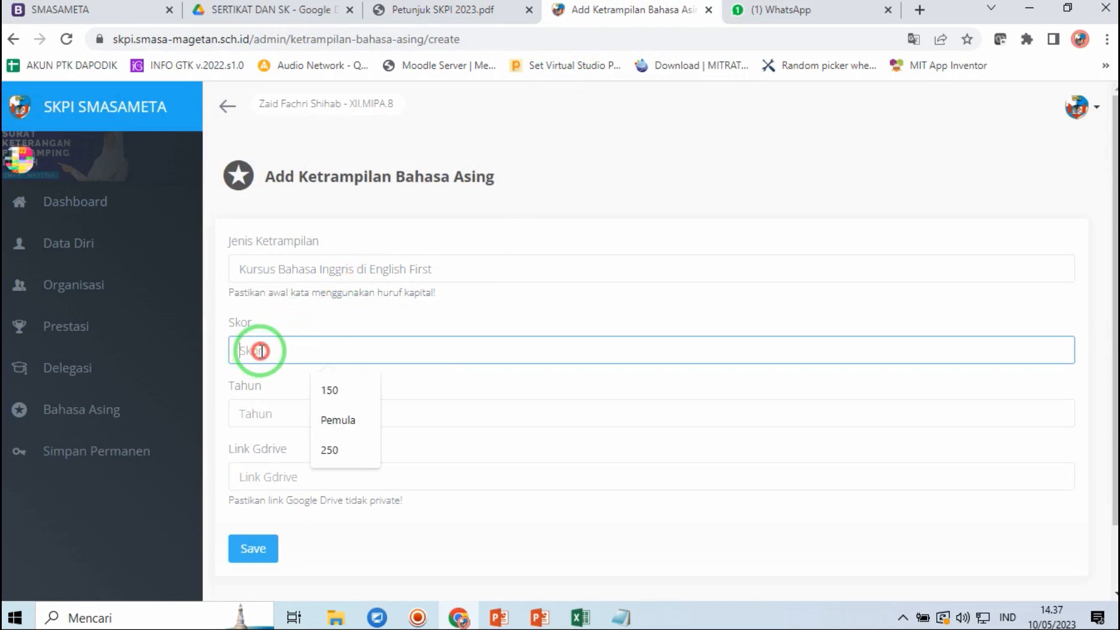
left_click(286, 324)
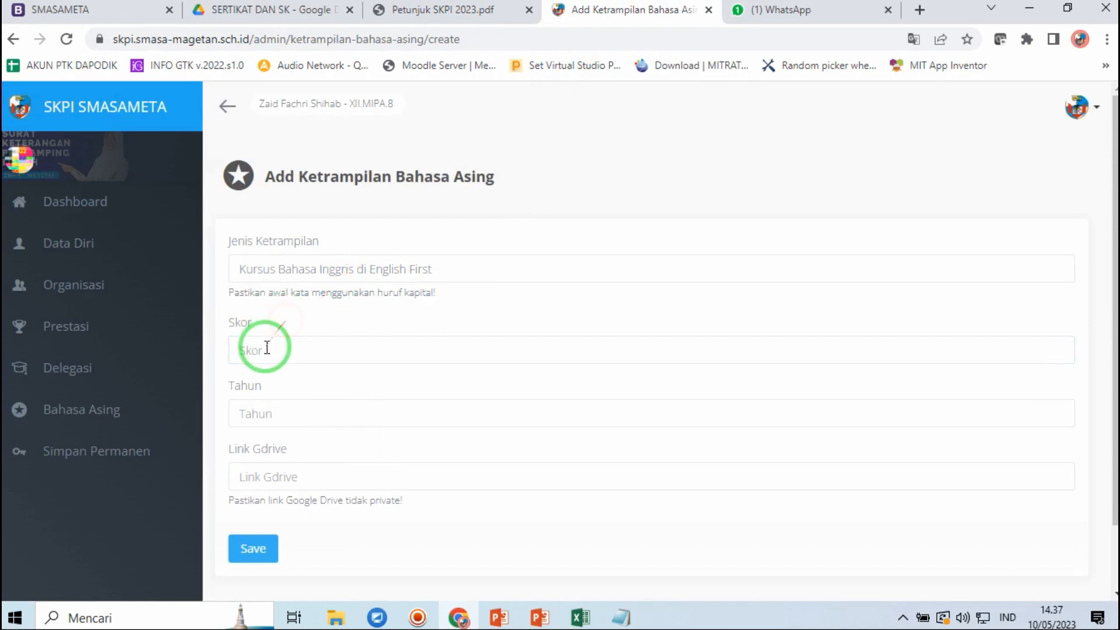
left_click(263, 347)
left_click(330, 267)
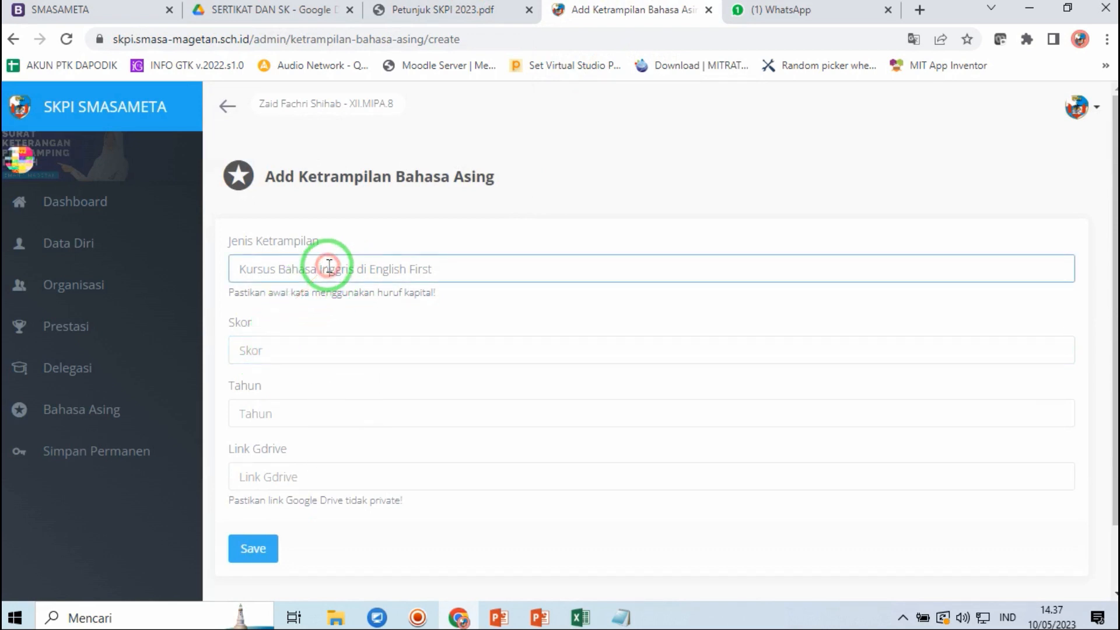
left_click(285, 265)
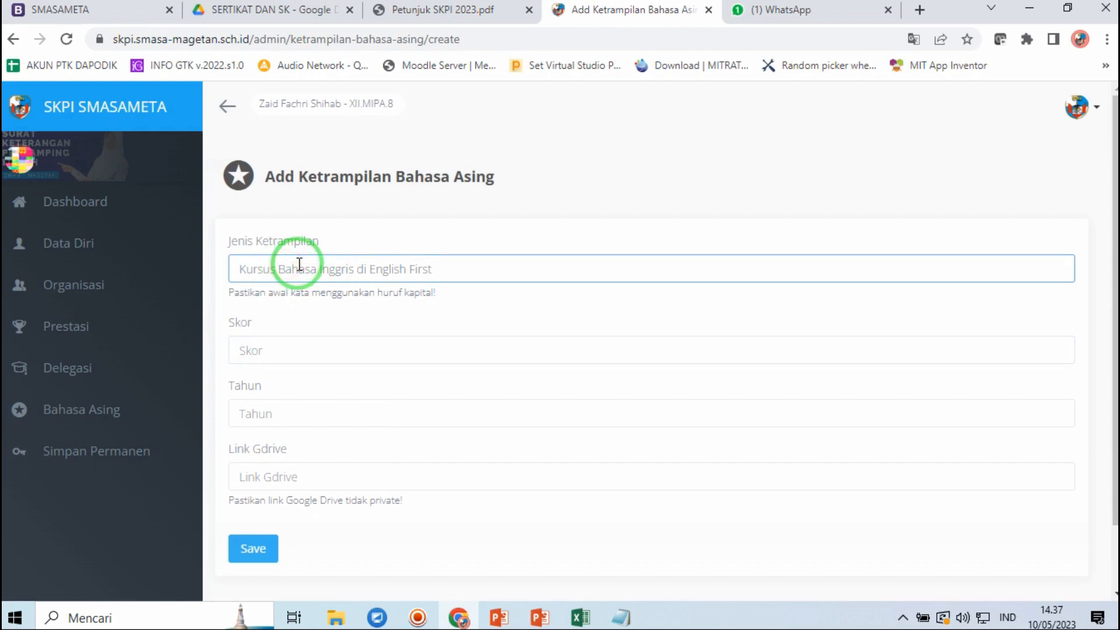
triple_click(299, 264)
type("Tes")
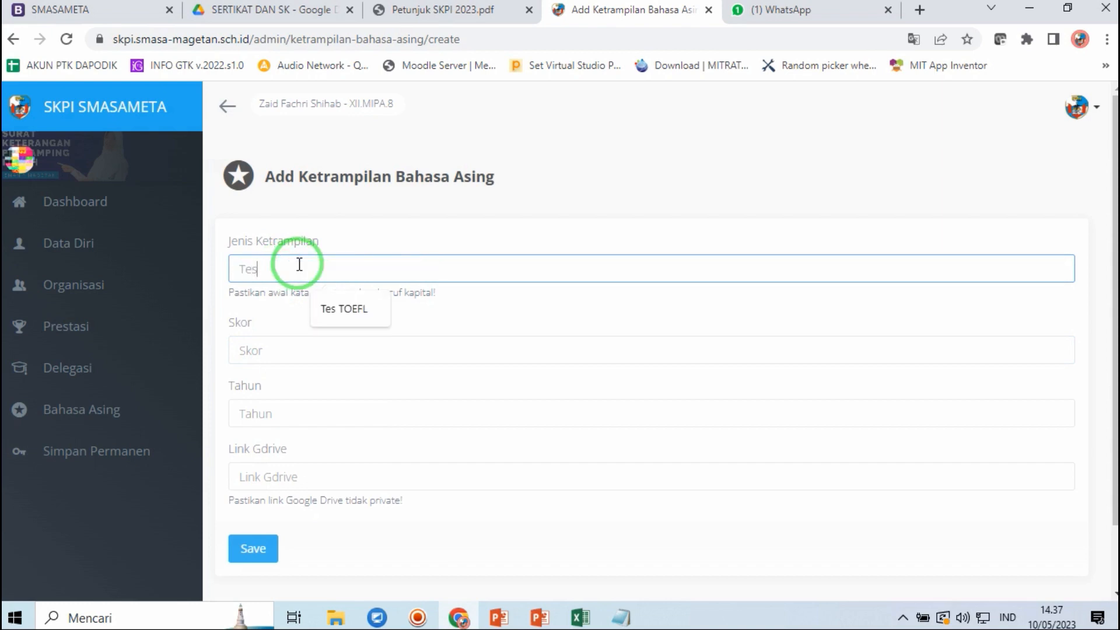
left_click(353, 318)
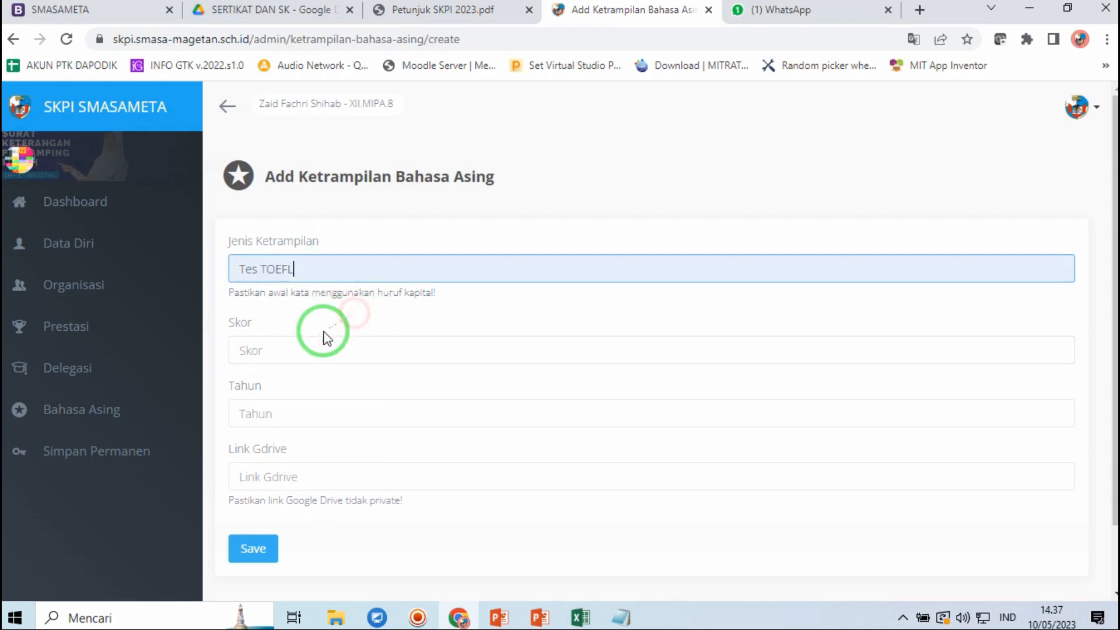
- Enter TOEFL score 450 and year 2022
left_click(290, 352)
type("2")
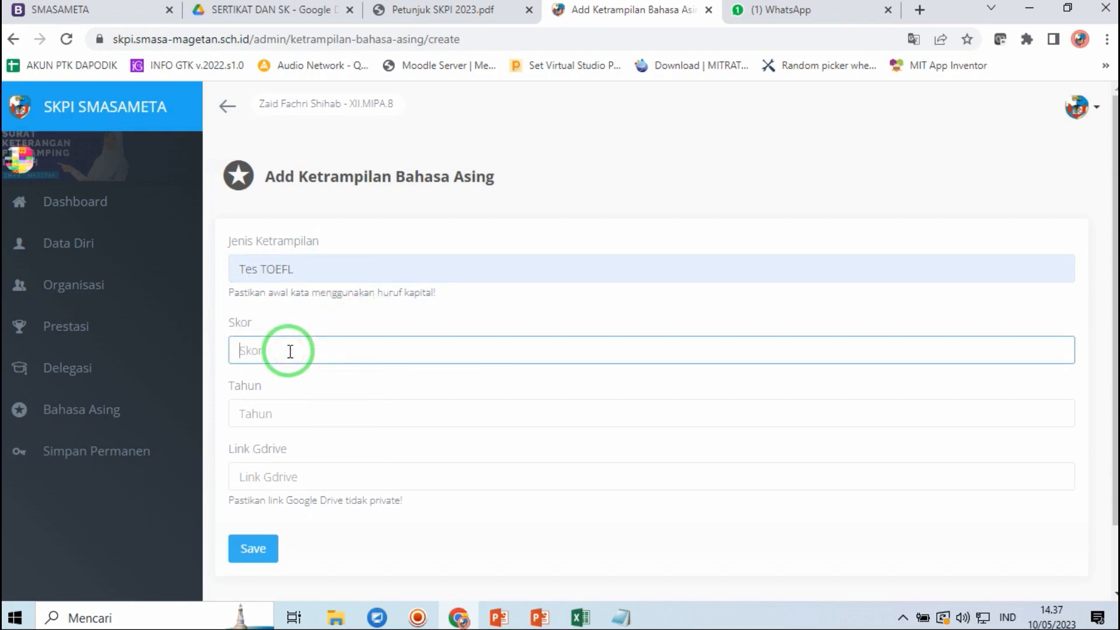
left_click(278, 406)
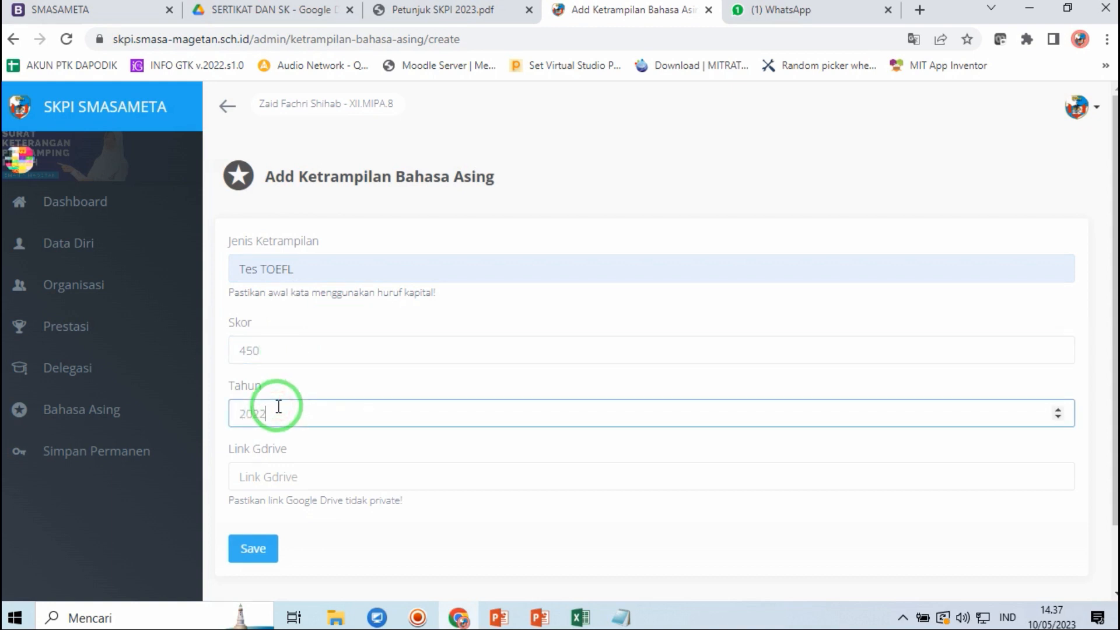
left_click(286, 9)
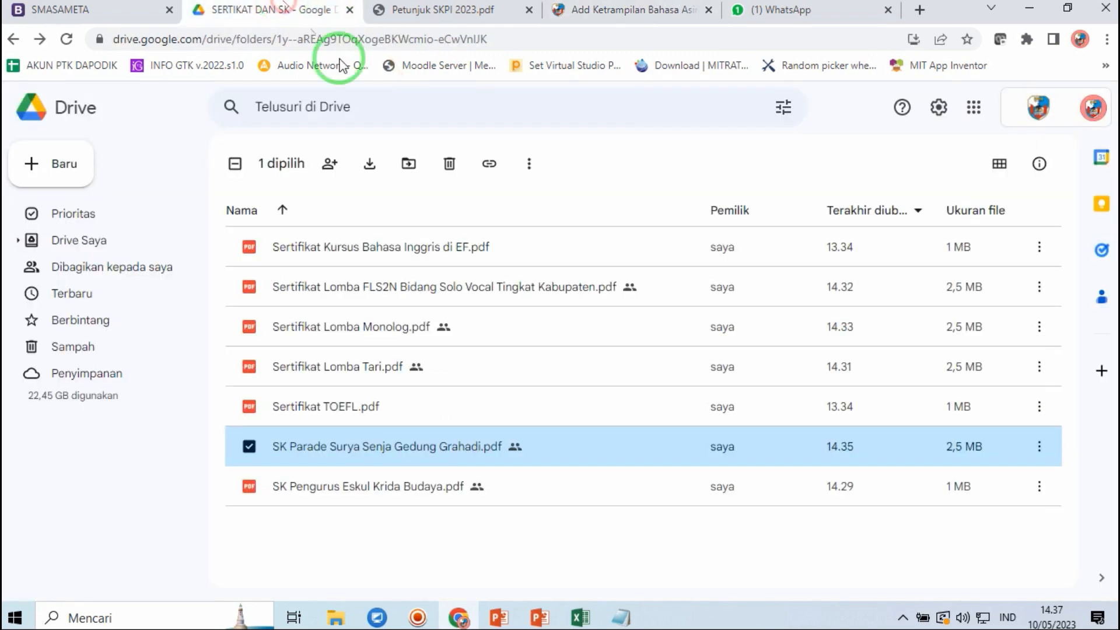
- Share Sertifikat TOEFL.pdf with anyone who has the link and copy that link
left_click(337, 402)
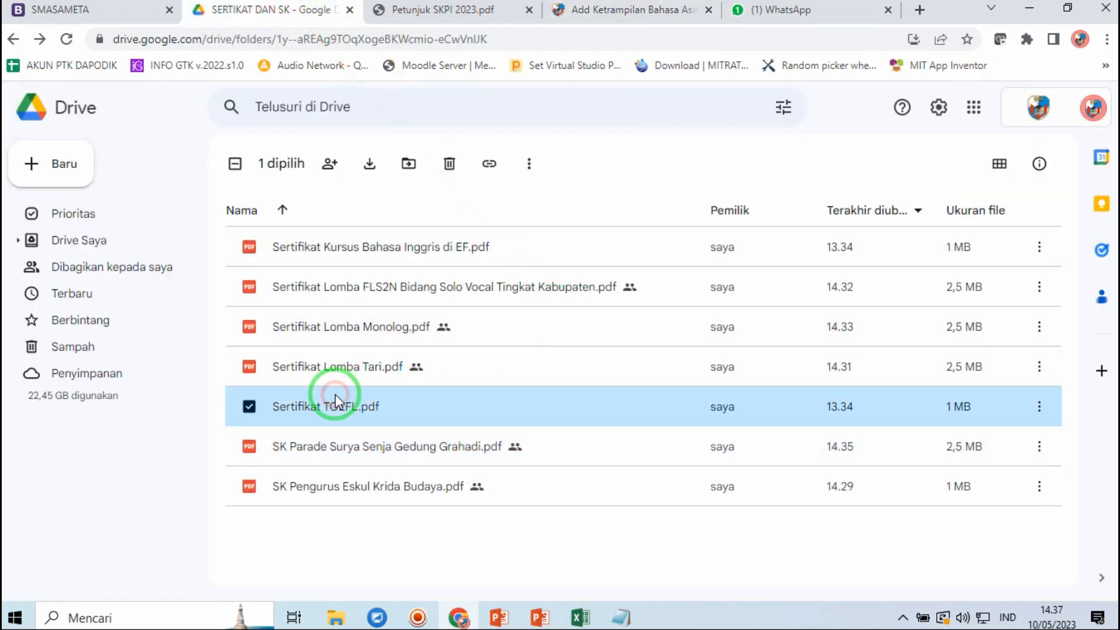
right_click(337, 402)
left_click(412, 249)
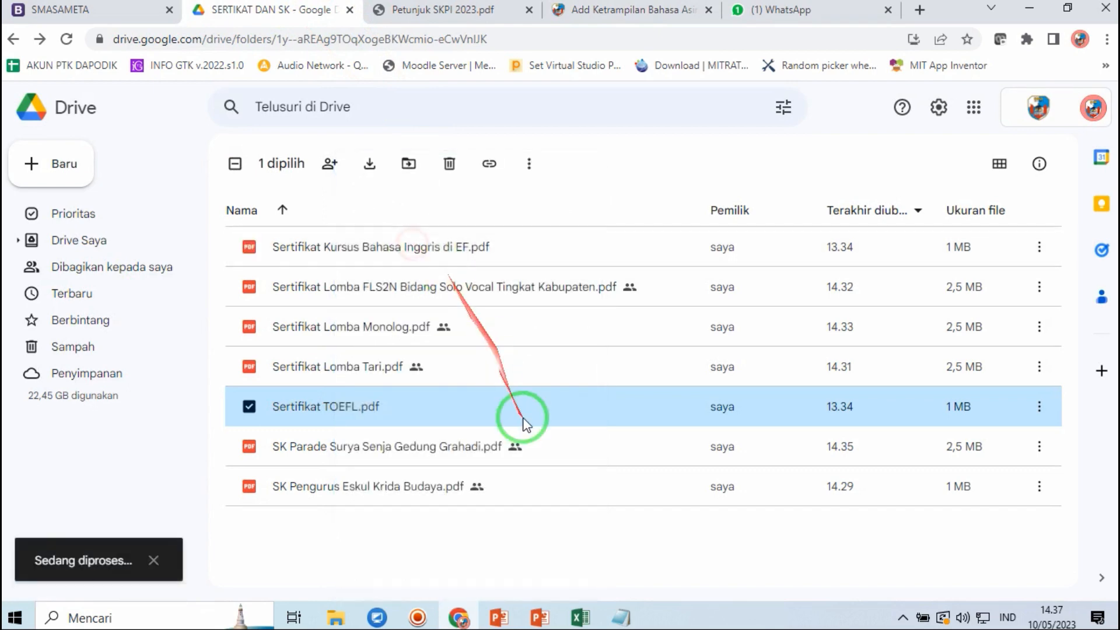
left_click(444, 413)
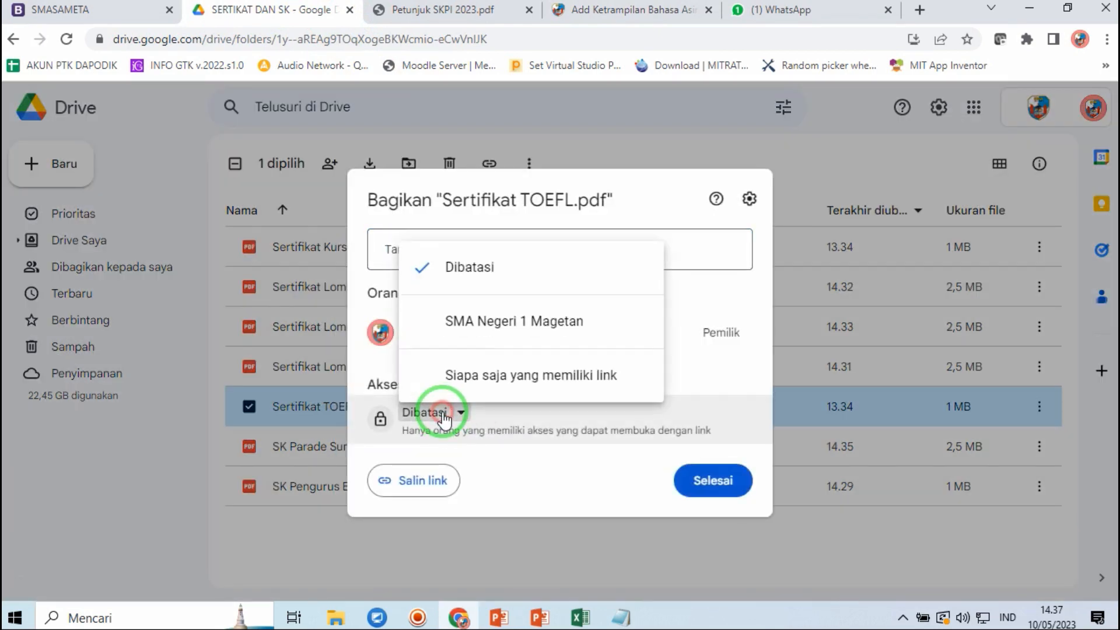
left_click(487, 391)
left_click(429, 503)
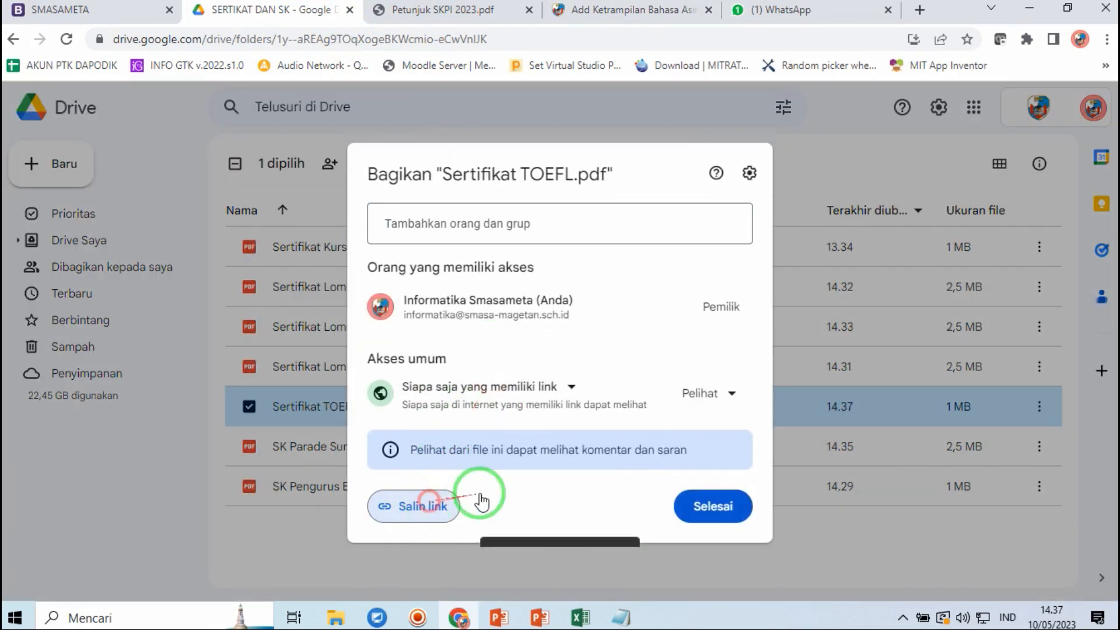
left_click(715, 506)
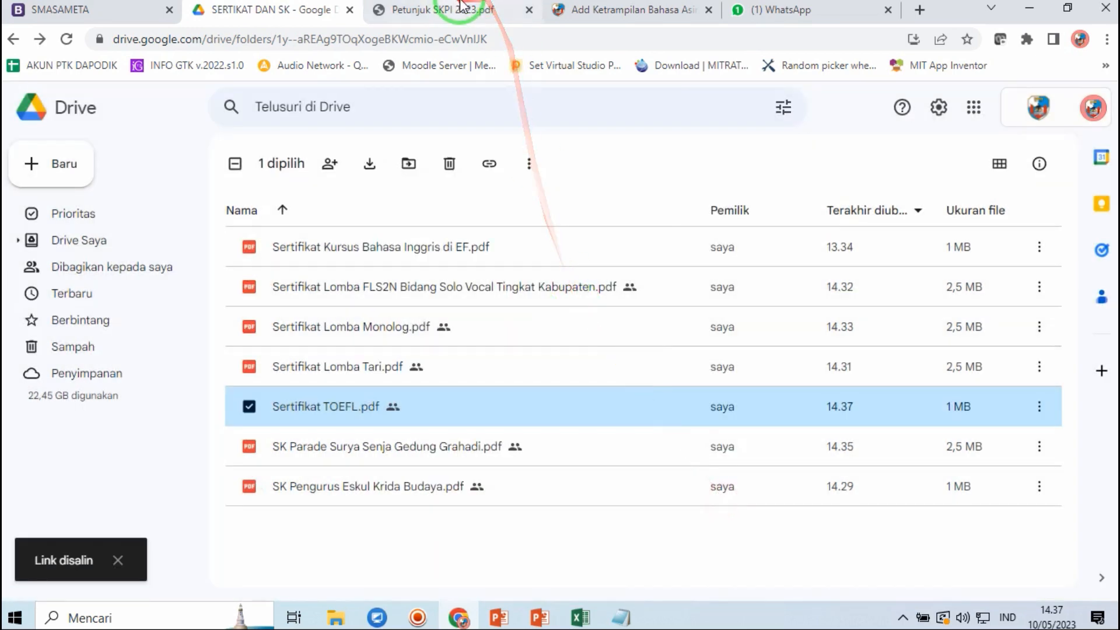
left_click(607, 9)
- Paste the TOEFL certificate link into Link Gdrive and save the Tes TOEFL entry (450, 2022)
left_click(269, 475)
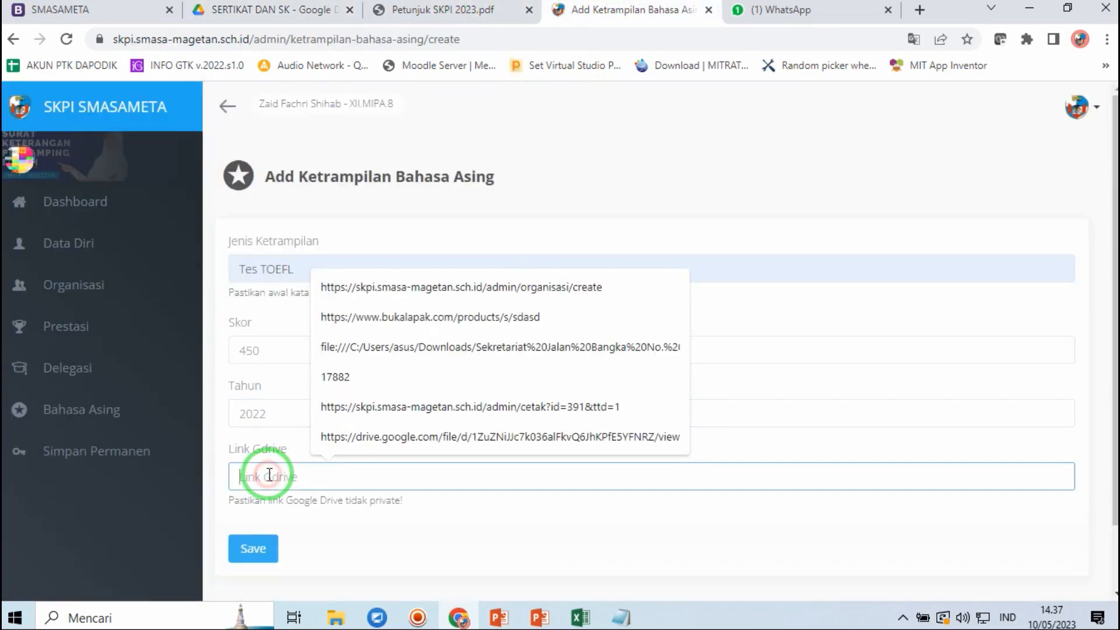
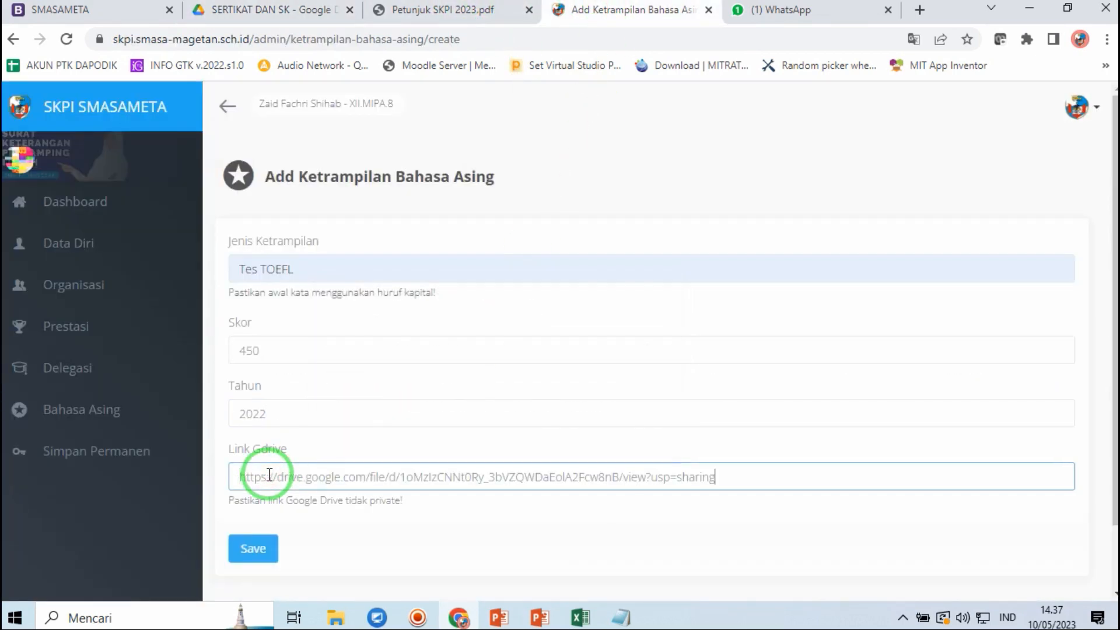
left_click(256, 552)
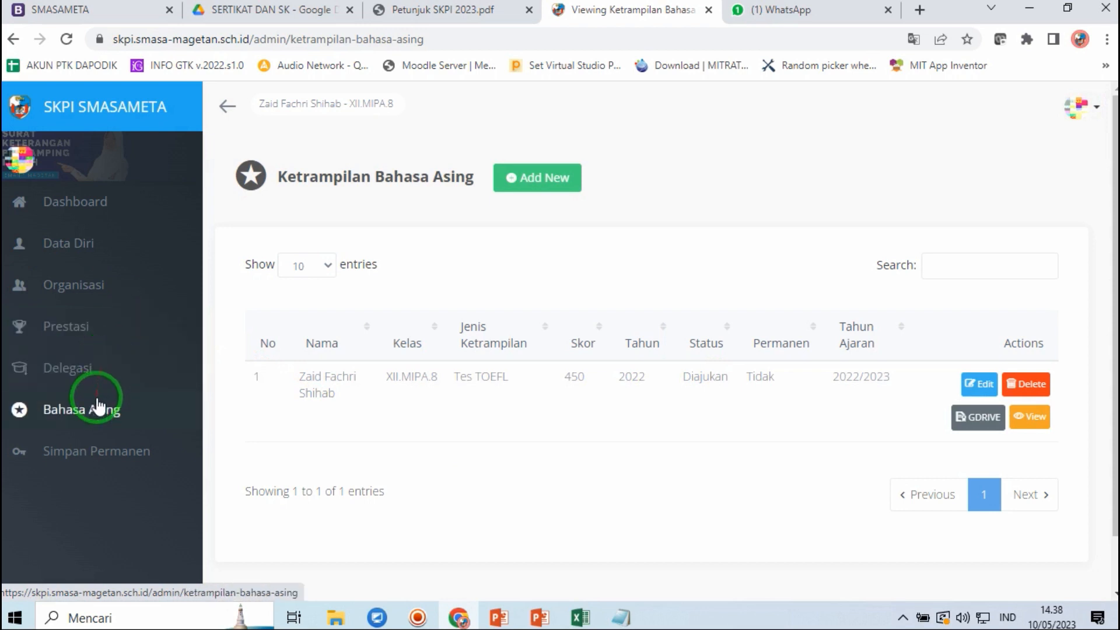
- Review the dashboard, where the DATA SKPI chart counts six submissions, each marked Diajukan
left_click(117, 217)
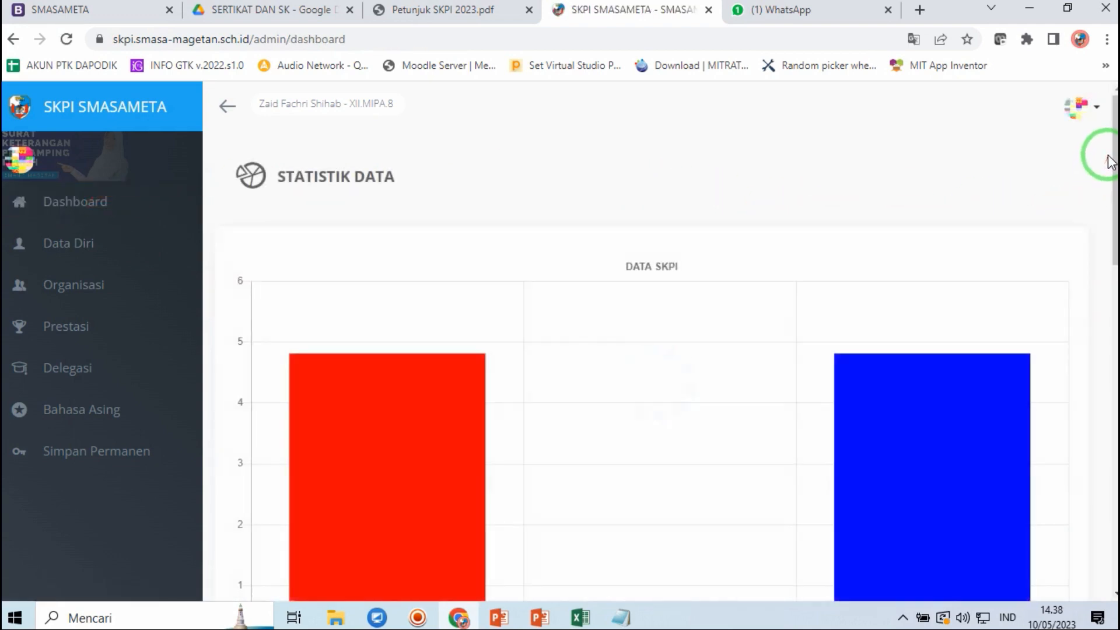
left_click_drag(1116, 140, 1114, 356)
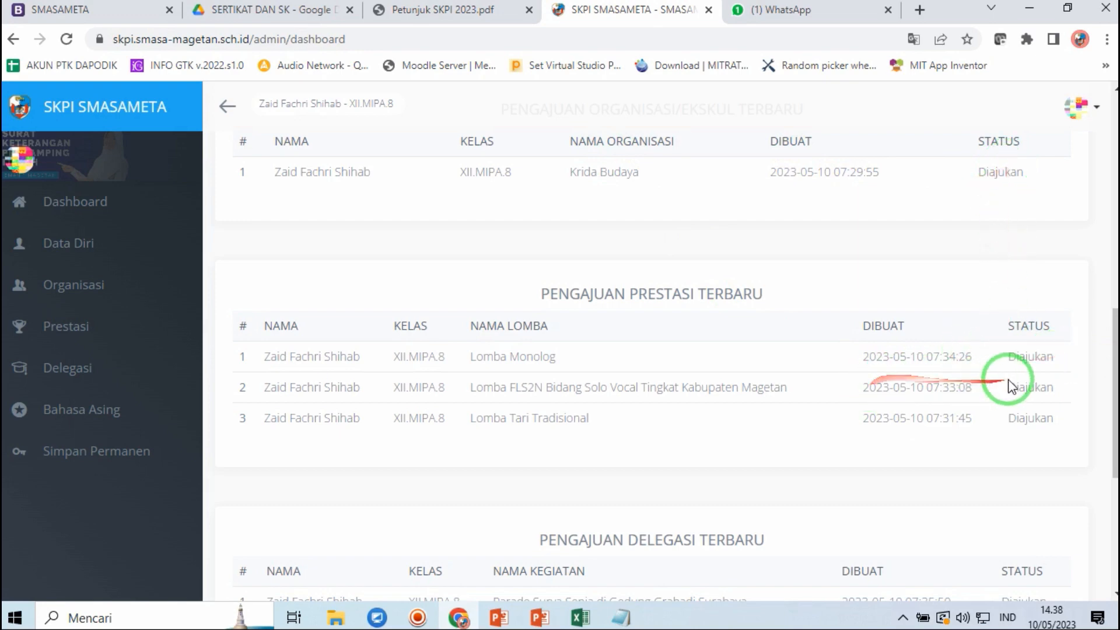
mouse_move(1115, 339)
left_mouse_down()
mouse_move(1109, 473)
mouse_move(1109, 346)
left_mouse_up()
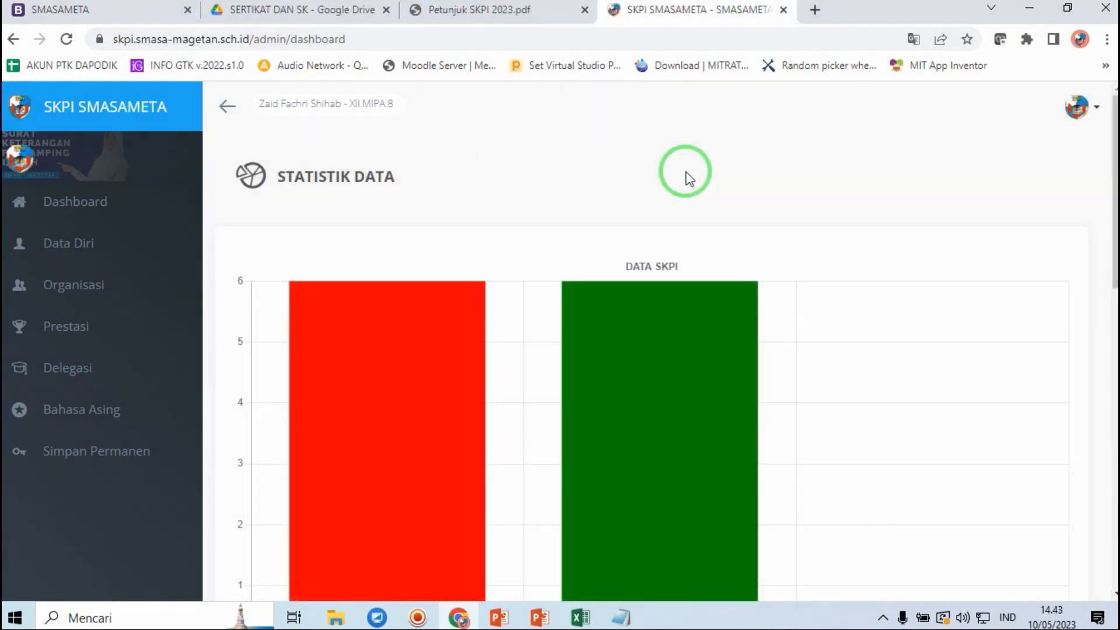
left_click_drag(687, 173, 825, 178)
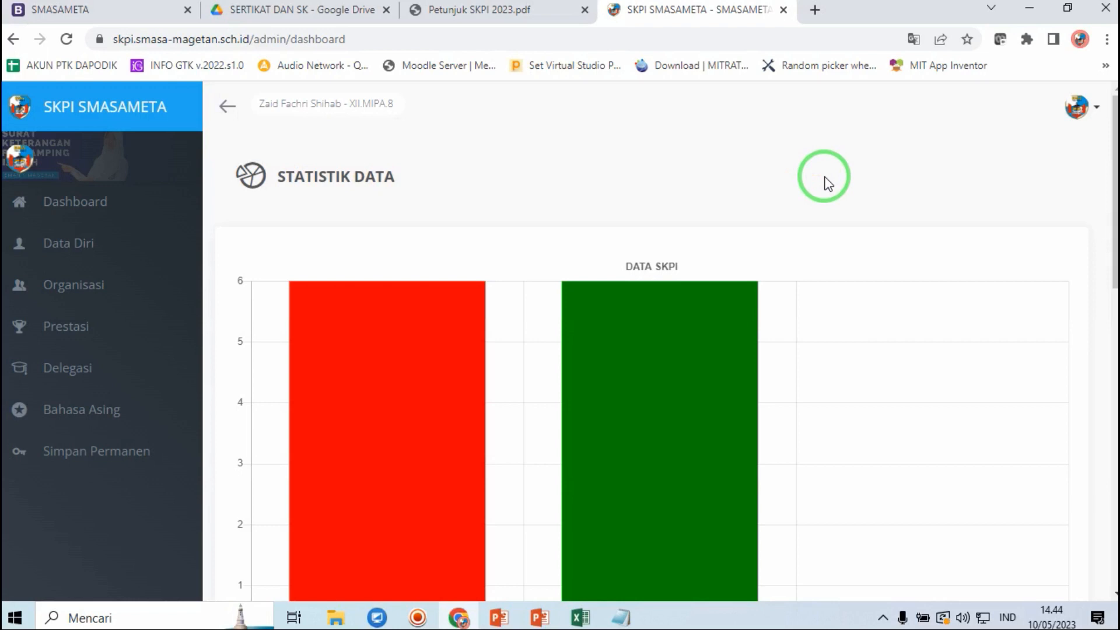
mouse_move(826, 178)
left_mouse_down()
mouse_move(1021, 198)
mouse_move(1114, 170)
mouse_move(1092, 343)
mouse_move(947, 386)
left_mouse_up()
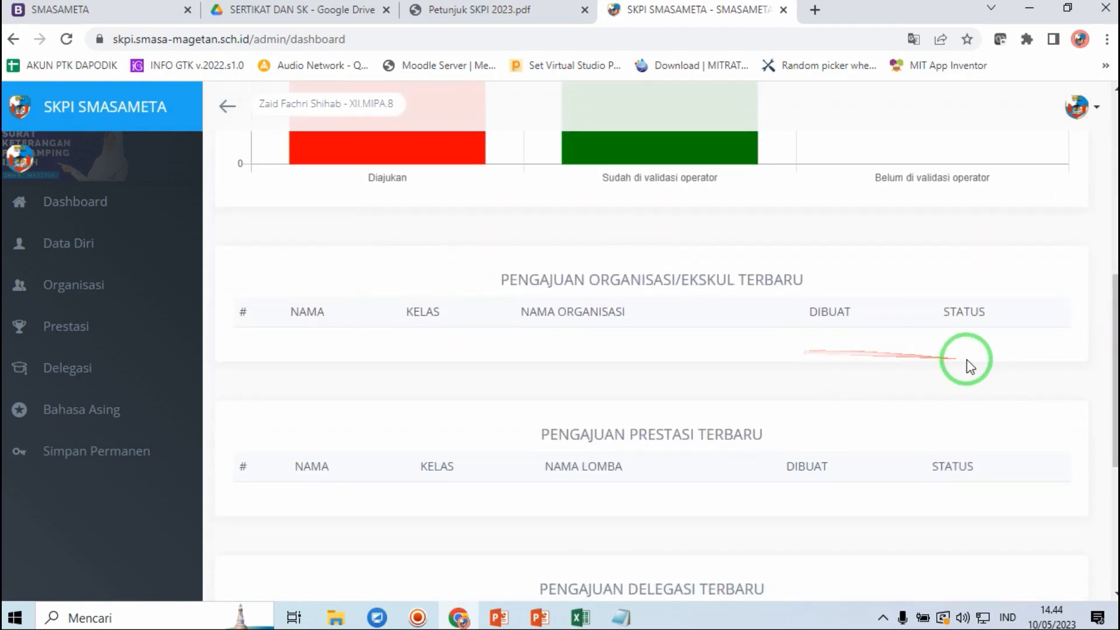
left_click_drag(1116, 338, 1056, 219)
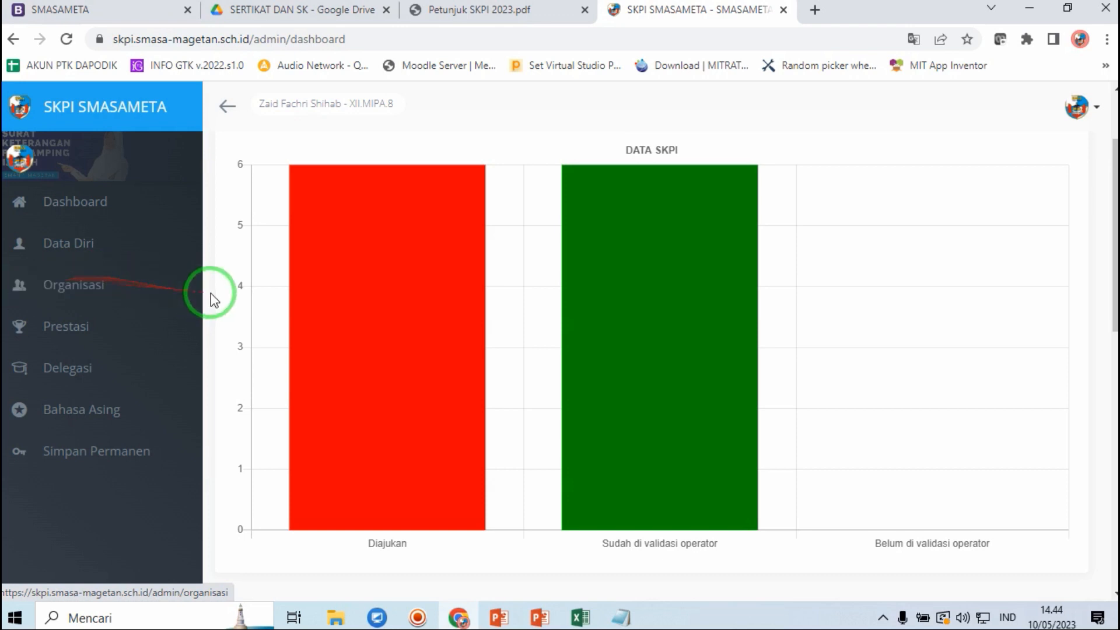
- Check that the Krida Budaya organisation entry's status now reads Disetujui
left_click(97, 286)
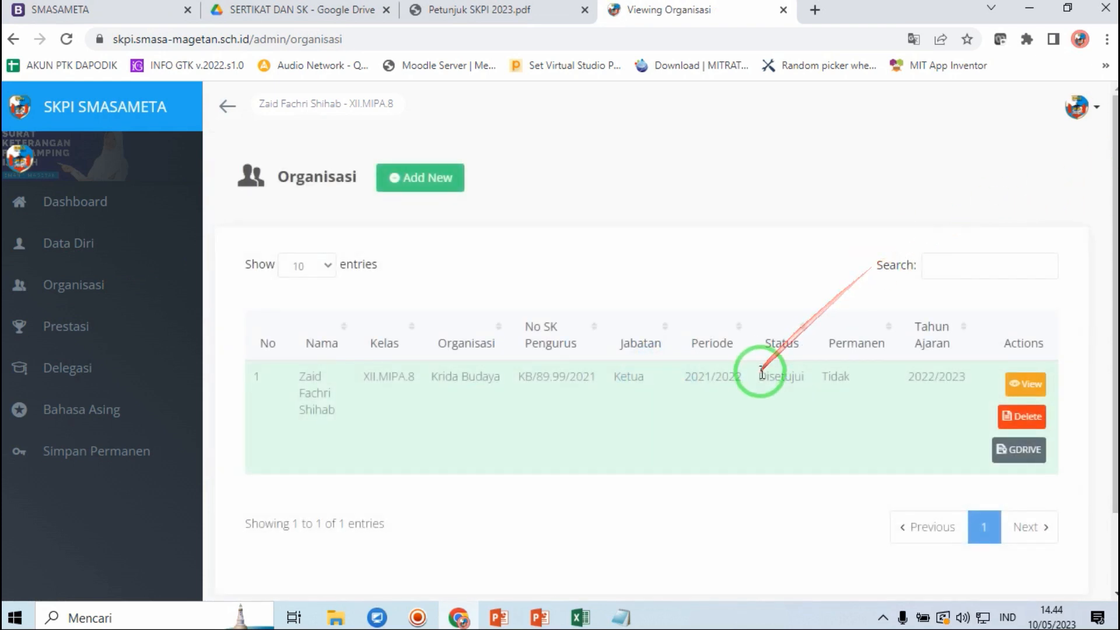
left_click_drag(759, 377, 805, 378)
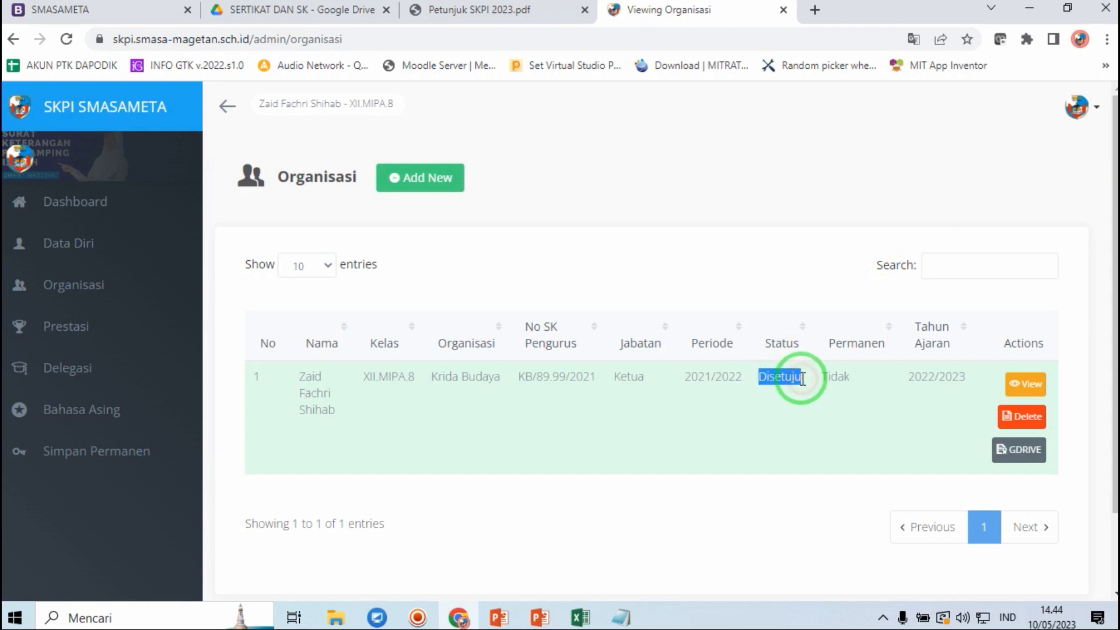
left_click(801, 381)
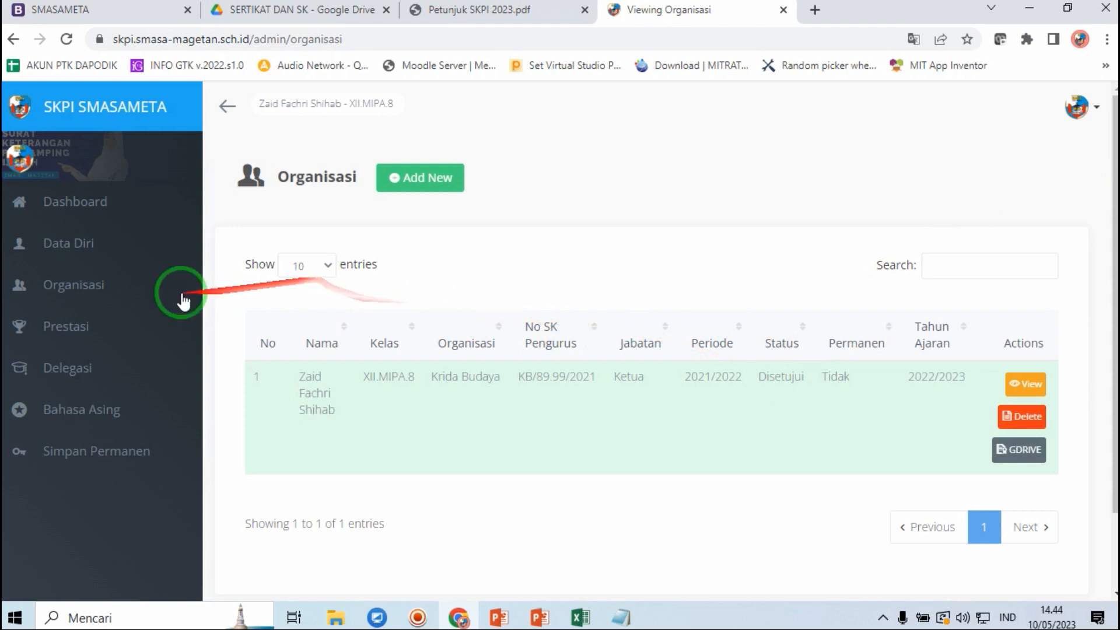
- Review the Prestasi table and confirm all three achievements show Disetujui
left_click(82, 332)
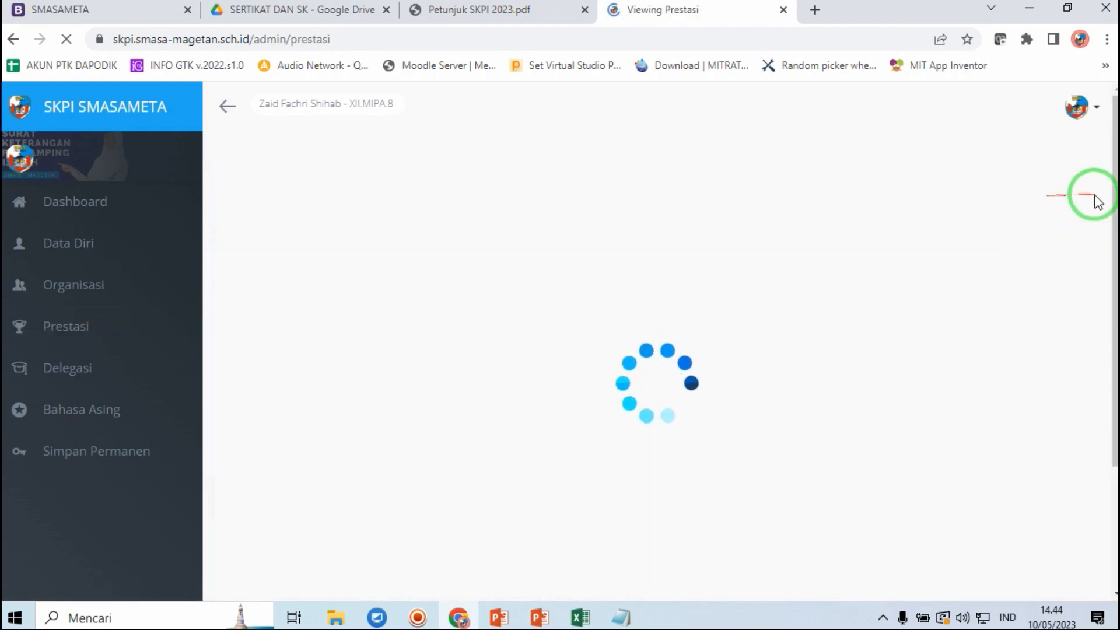
left_click_drag(1114, 199, 1115, 288)
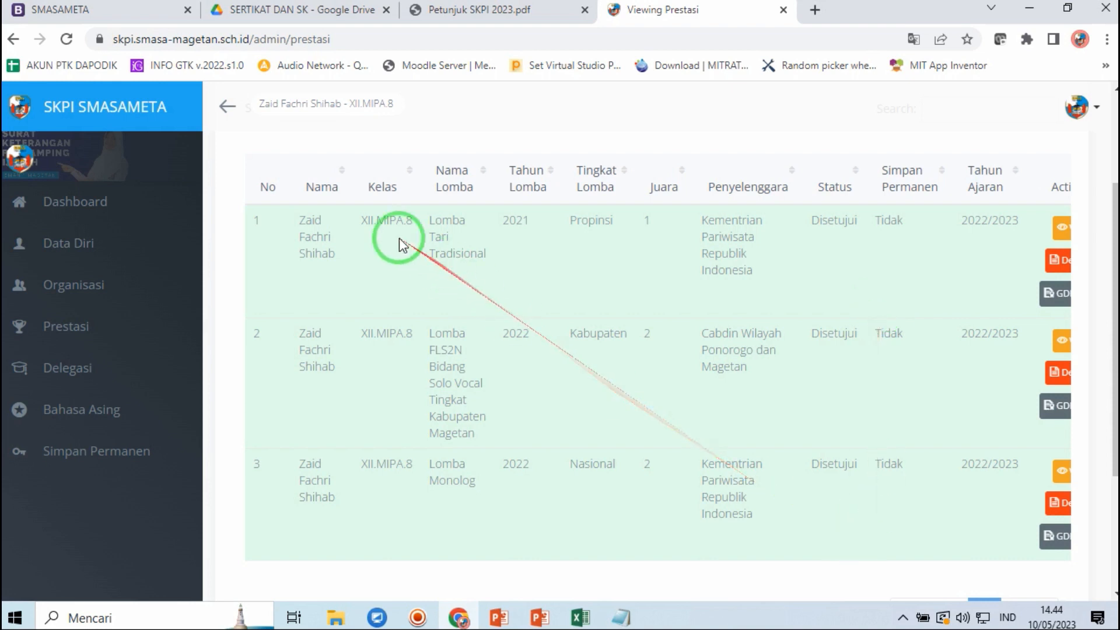
left_click(240, 114)
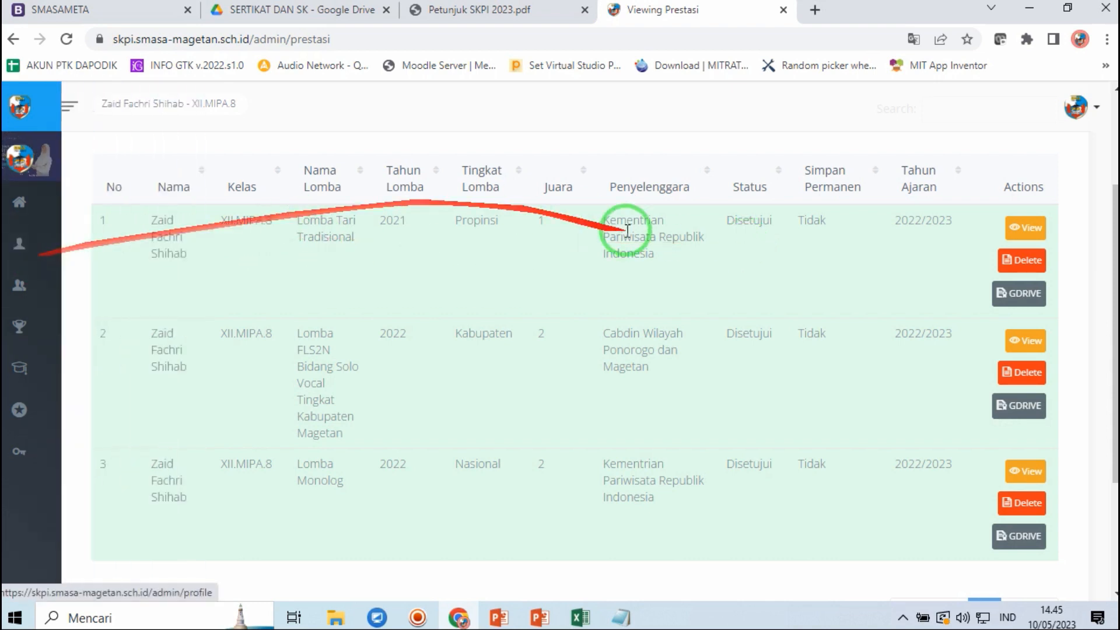
left_click_drag(1112, 200, 1114, 158)
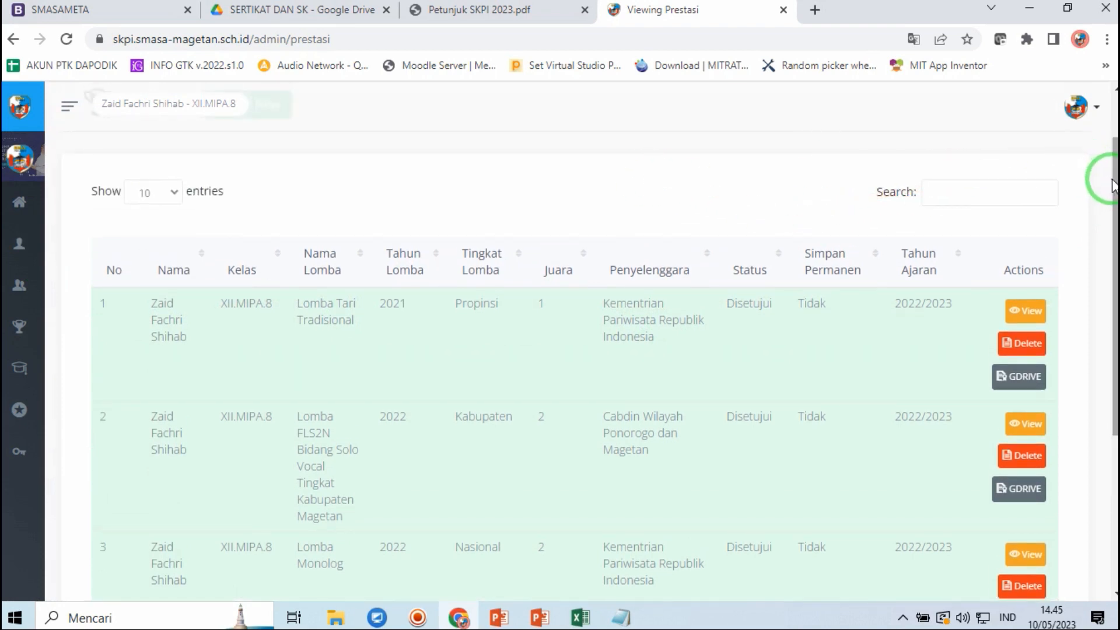
scroll(1112, 168, "up", 1)
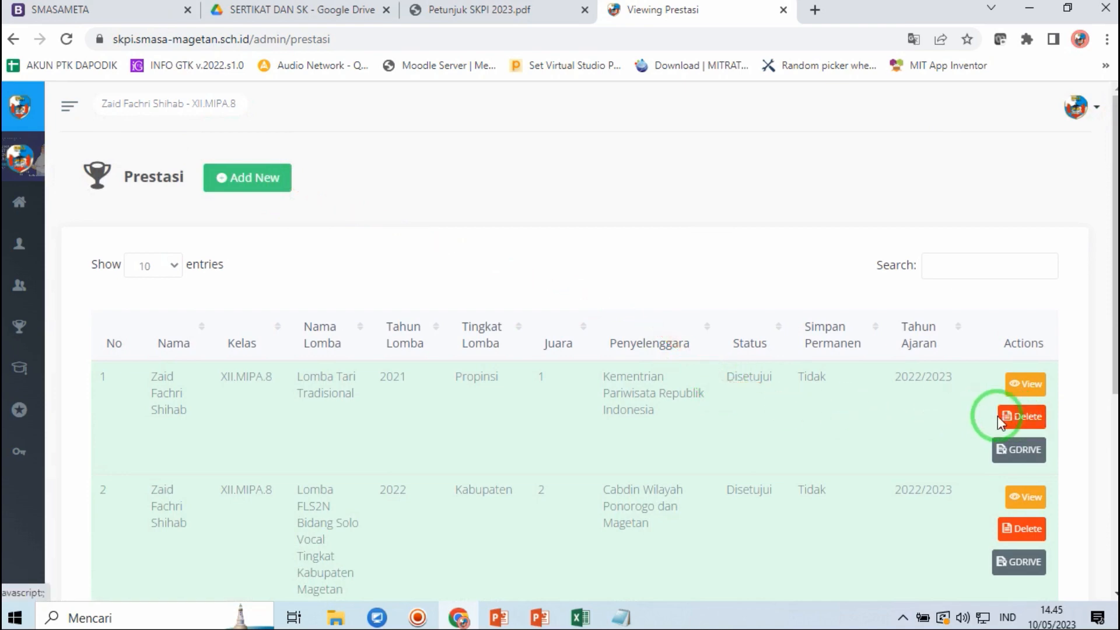
left_click(738, 375)
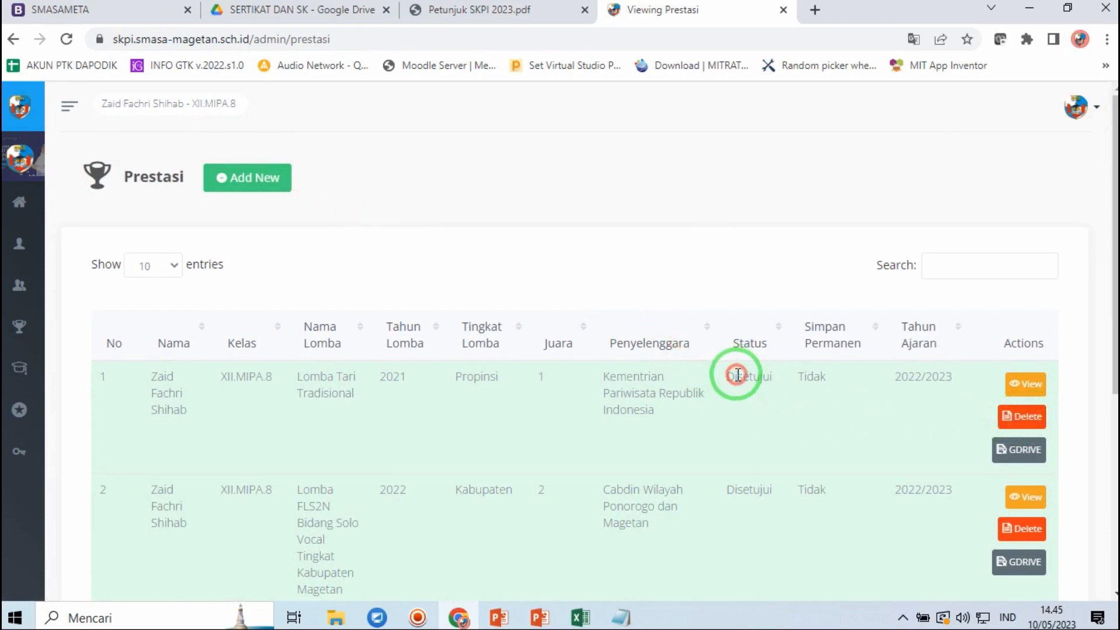
left_click_drag(726, 375, 753, 377)
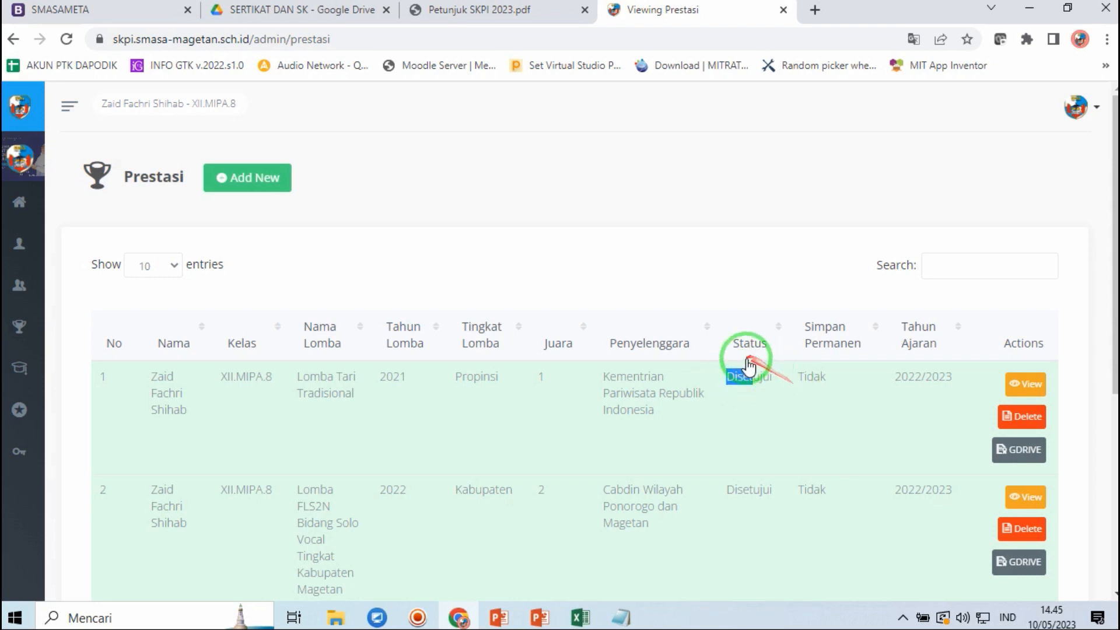
left_click(746, 366)
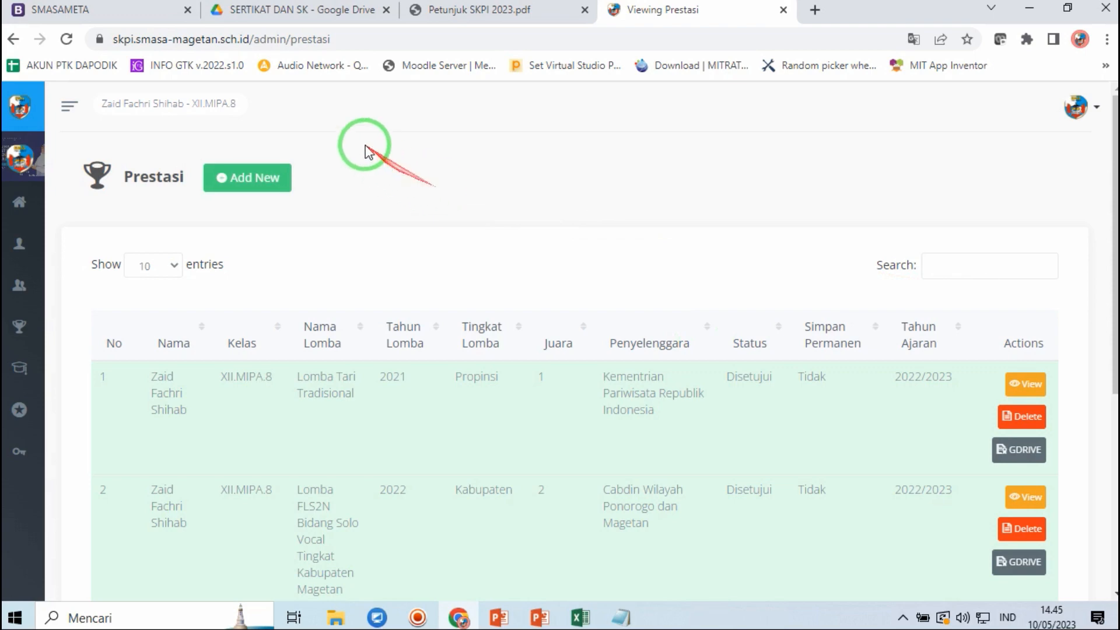
- Show the Delegasi list with the approved Parade Surya Senja entry
left_click_drag(1115, 225, 1075, 220)
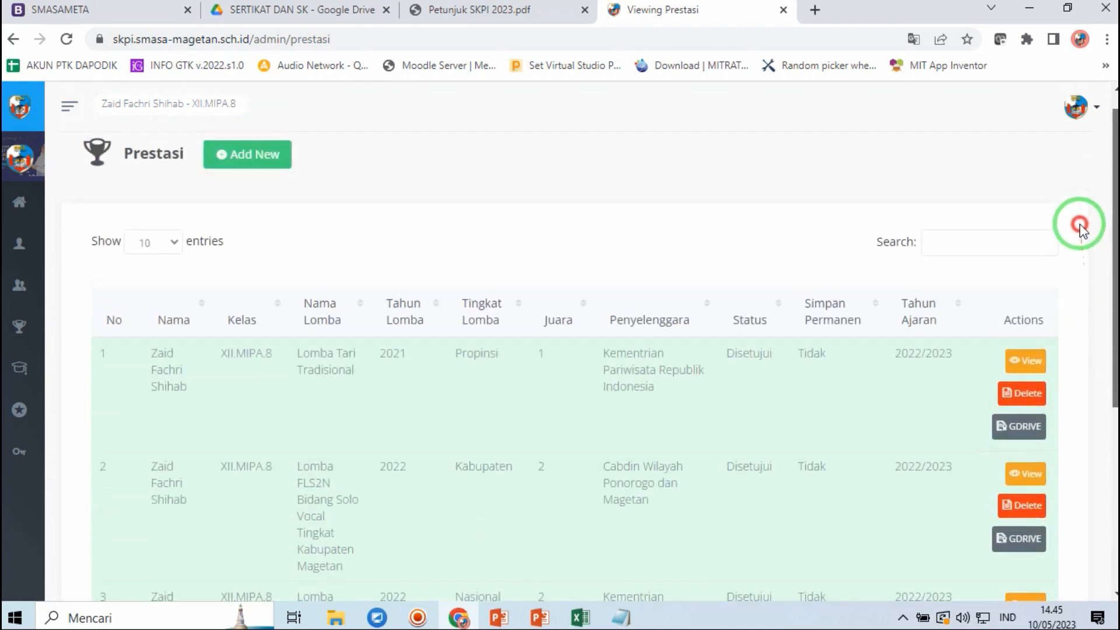
left_click(69, 108)
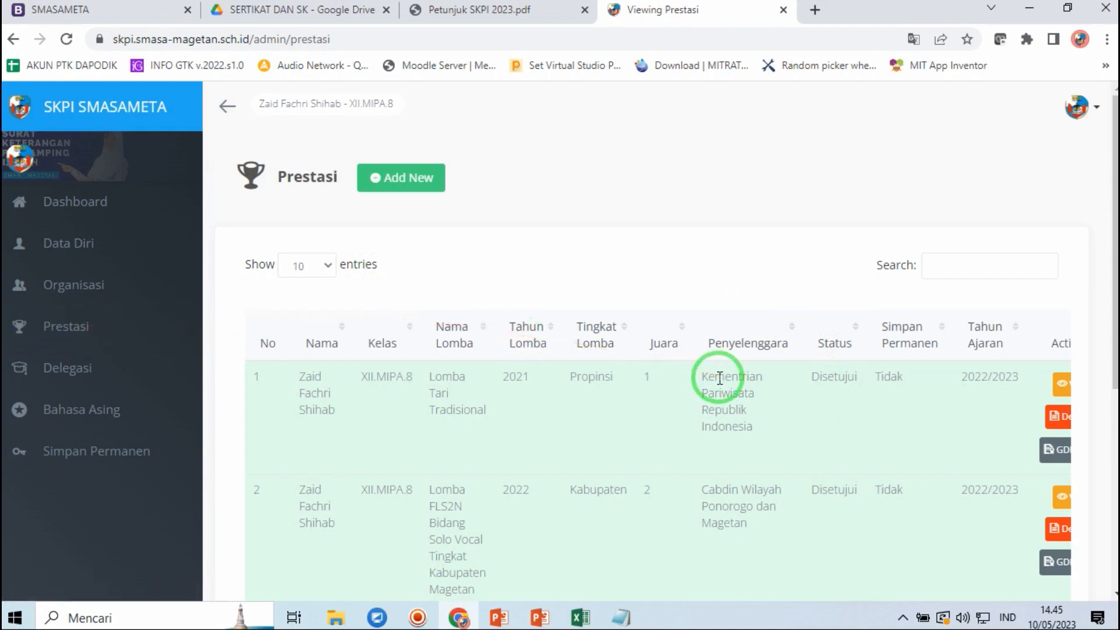
left_click(73, 369)
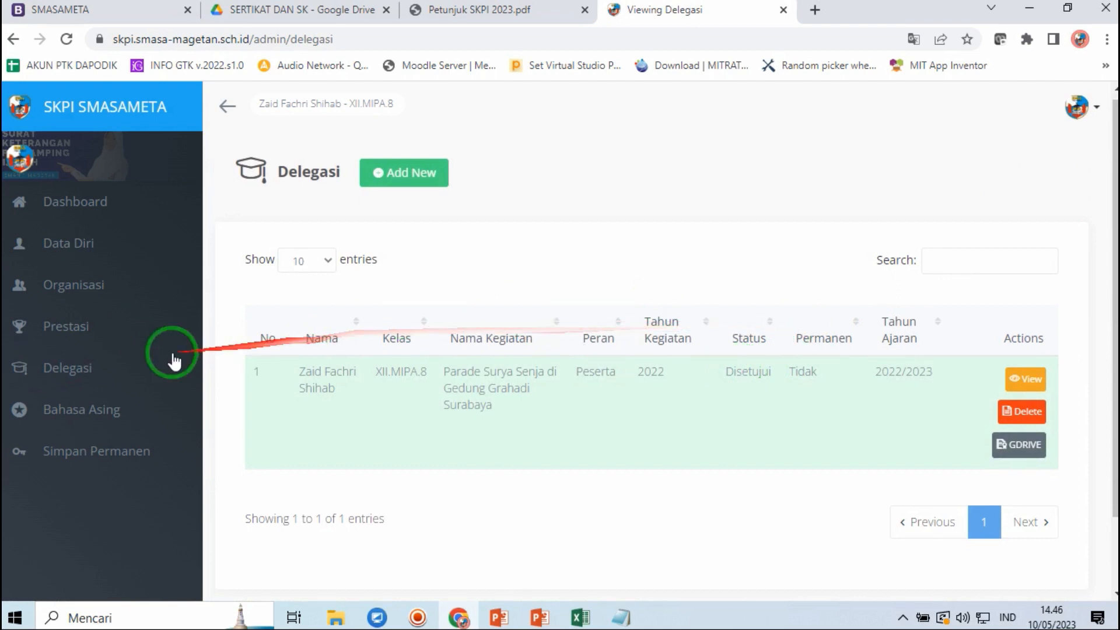
- Confirm the Tes TOEFL score of 450 is Disetujui, then view the Data Diri profile
left_click(78, 408)
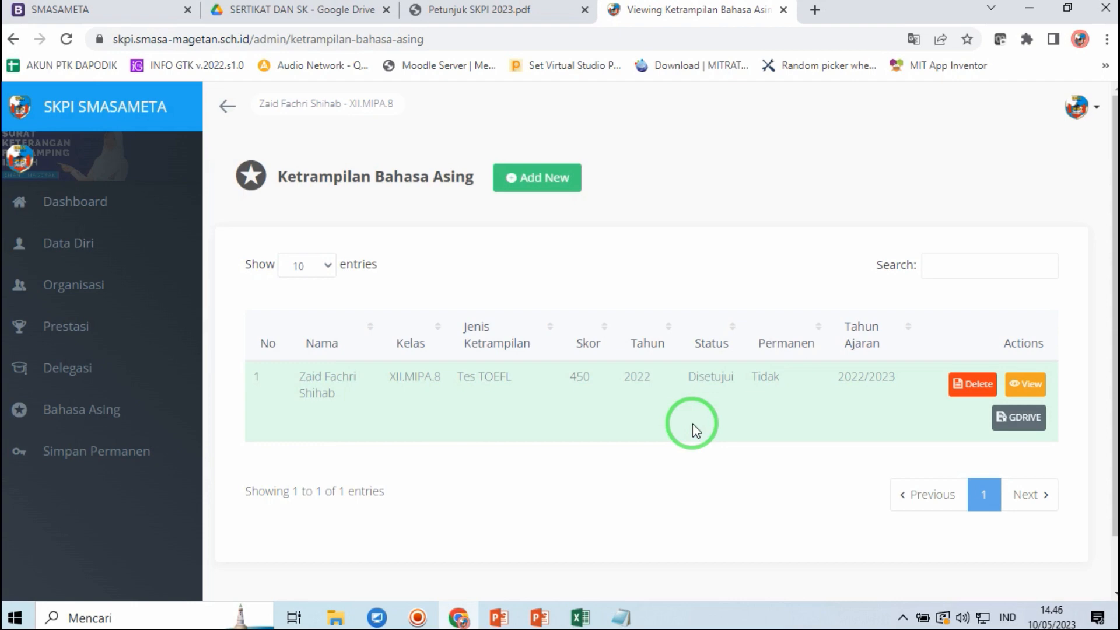
left_click(100, 244)
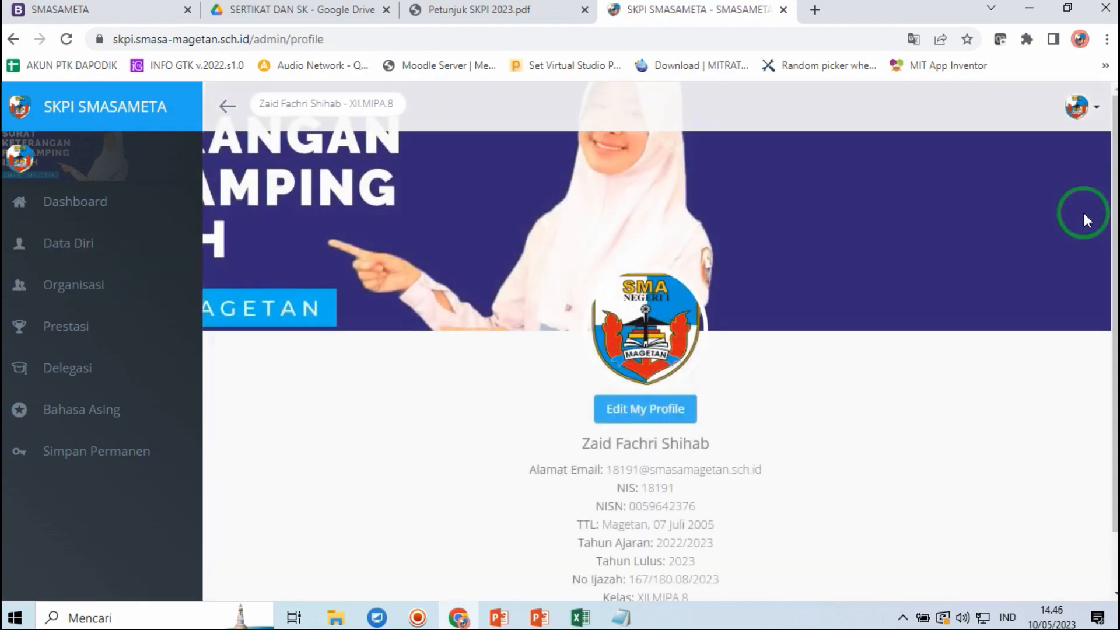
- Request Simpan Permanen for all of the student's SKPI data
left_click_drag(1106, 181, 1107, 281)
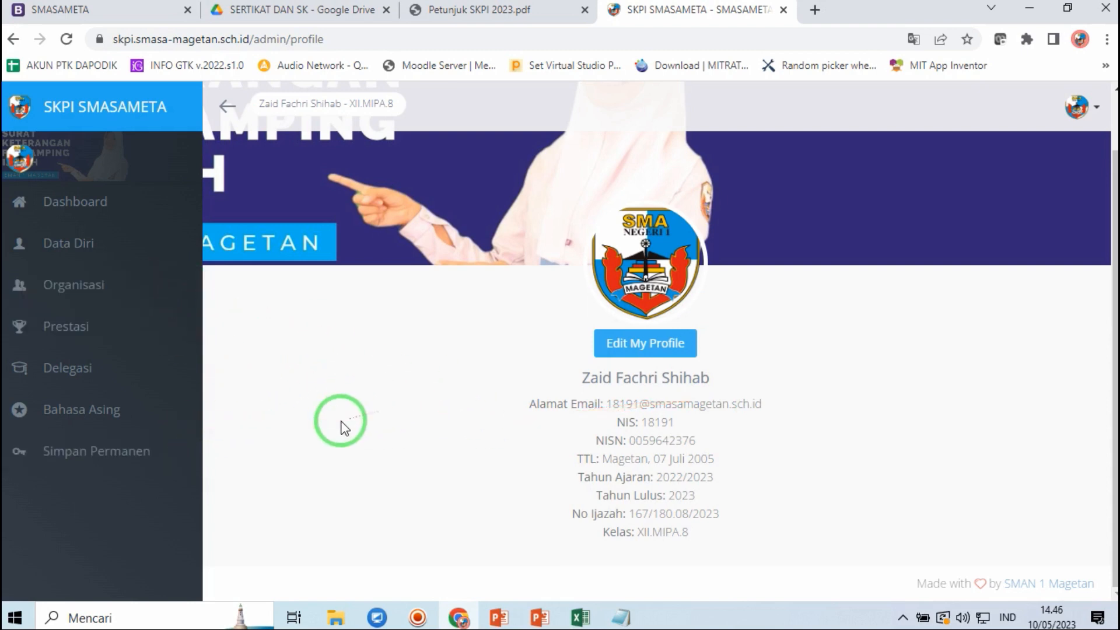
left_click(114, 451)
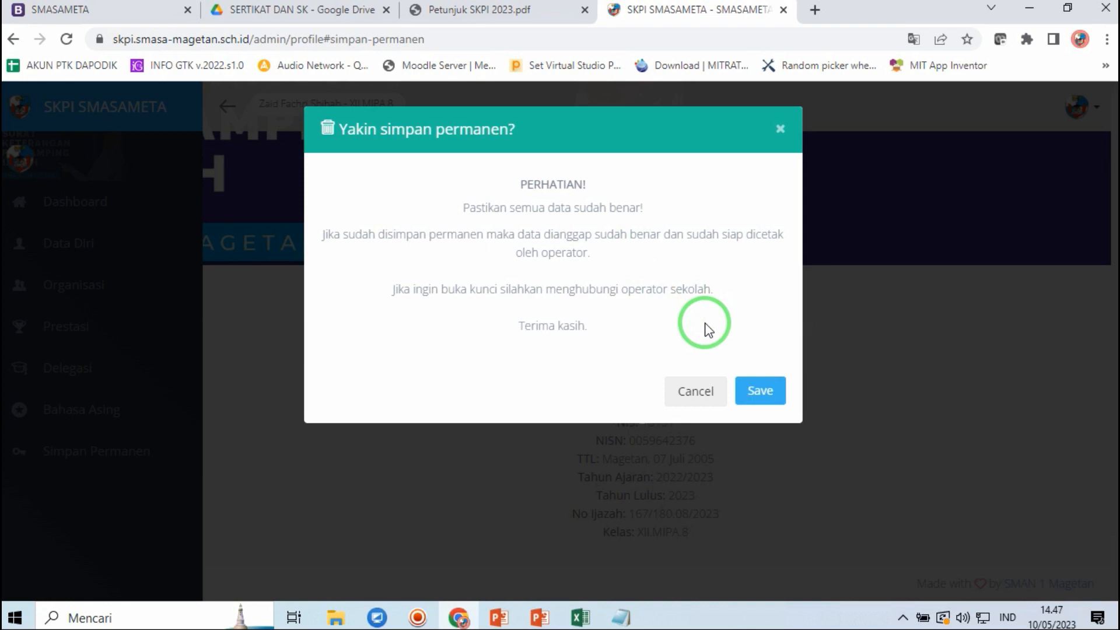
- Confirm 'Yakin simpan permanen?' with Save to lock the SKPI data as final
left_click(767, 391)
left_click(766, 391)
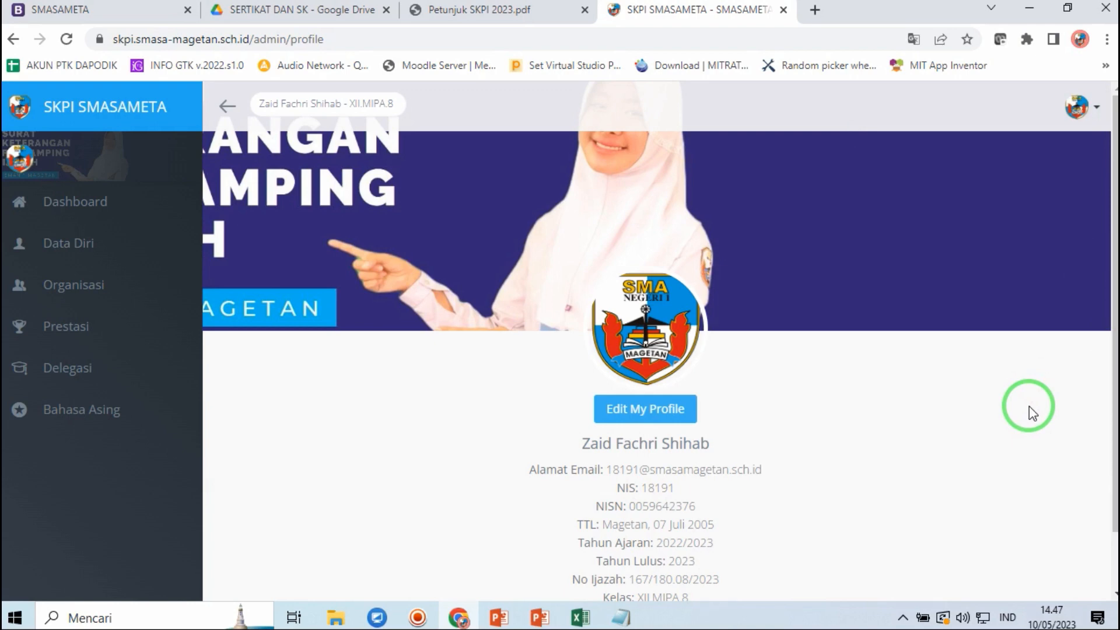
- Check that the Krida Budaya organisation entry is marked TERKUNCI (locked)
left_click(102, 293)
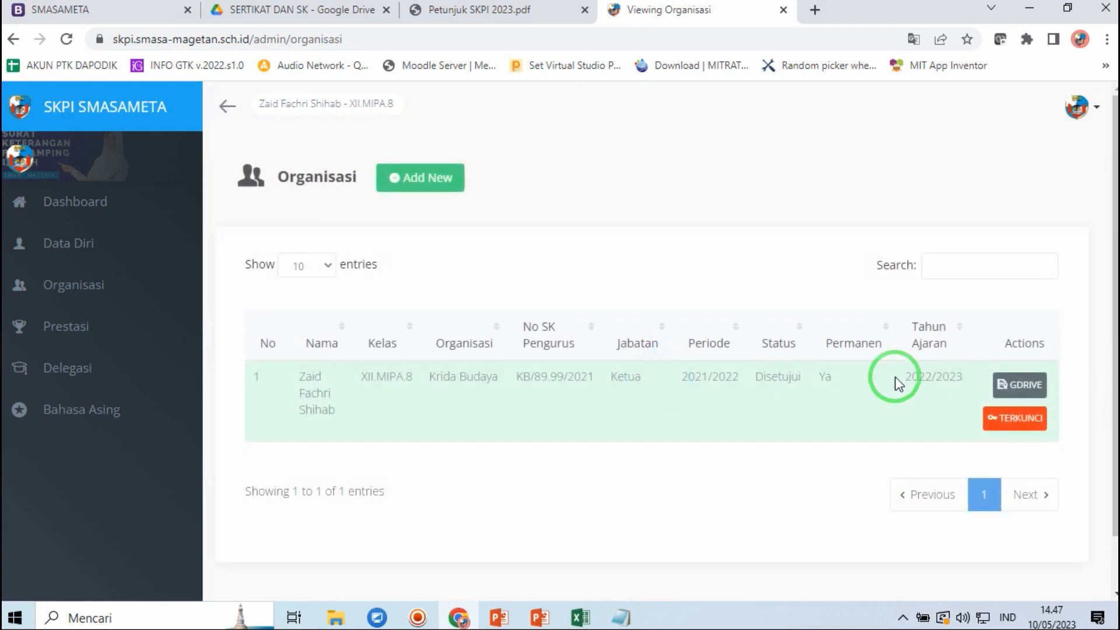
left_click(826, 361)
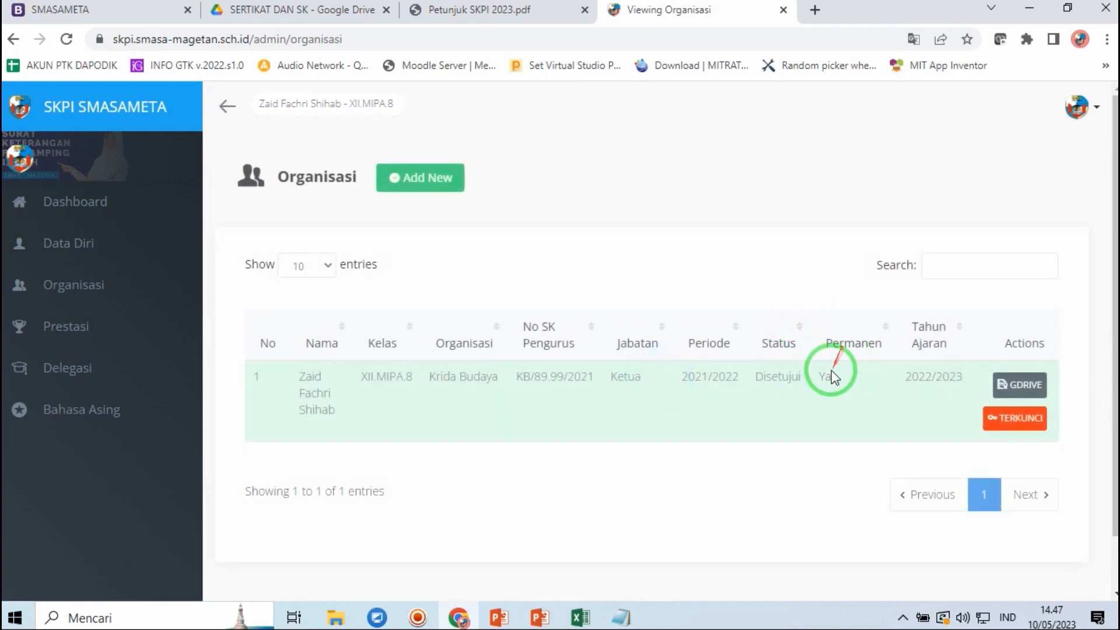
left_click_drag(827, 376, 930, 394)
left_click(1016, 418)
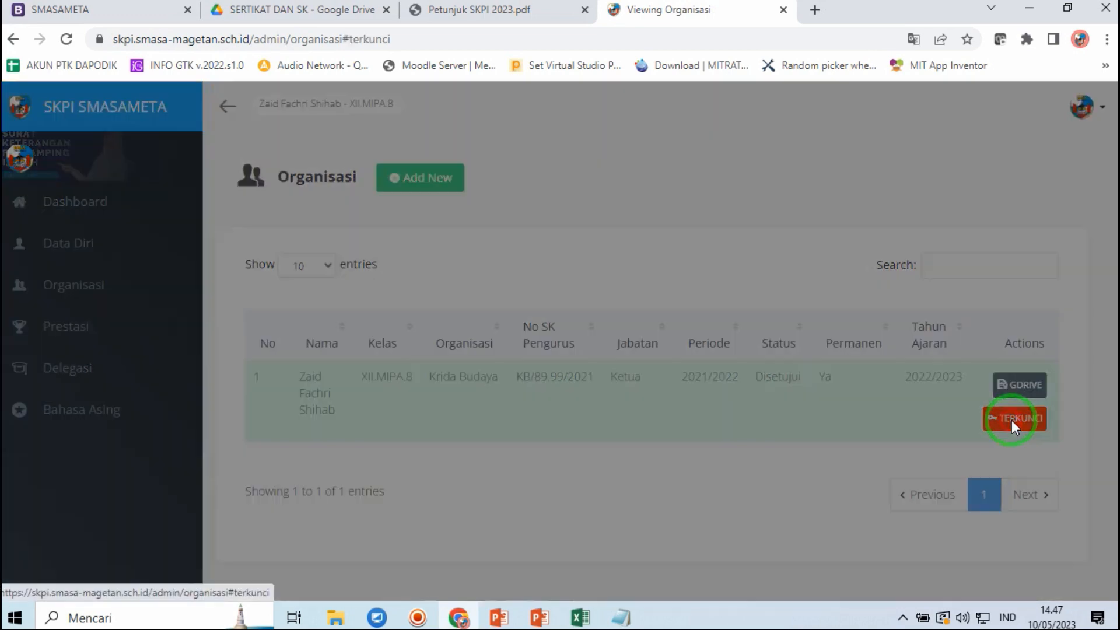
left_click(744, 282)
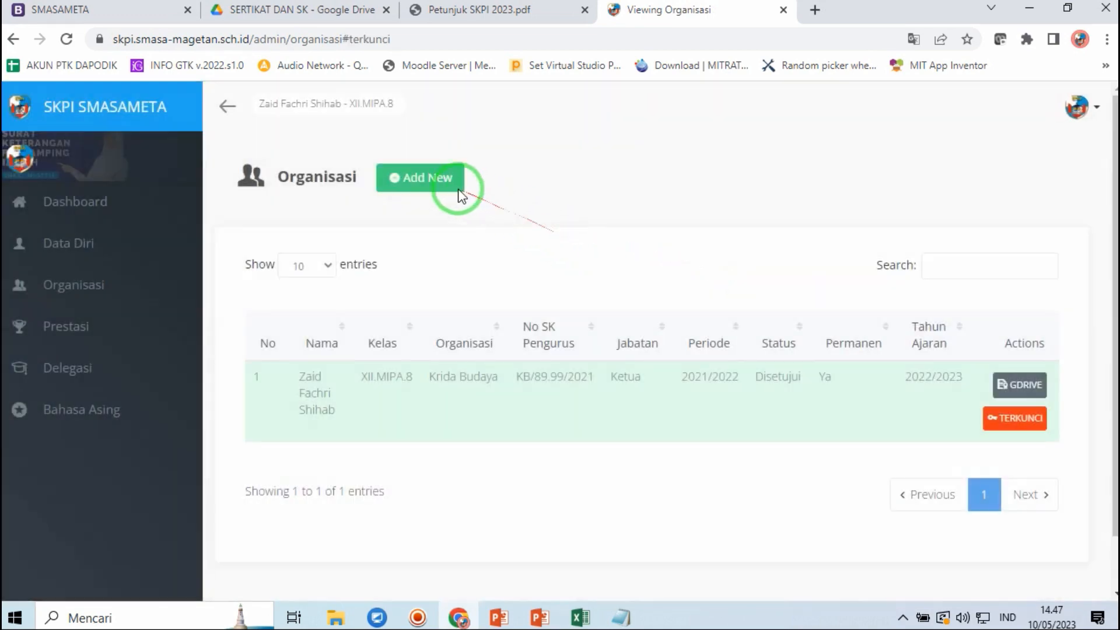
- Verify the Add New organisation form is disabled, then return to the Organisasi list
left_click(425, 181)
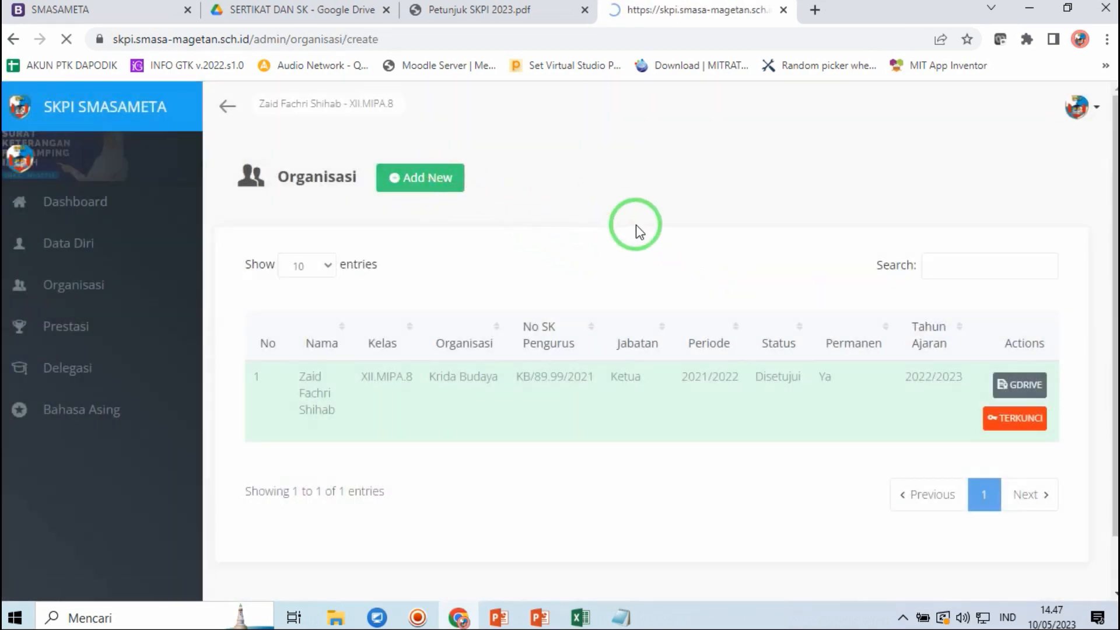
left_click(462, 264)
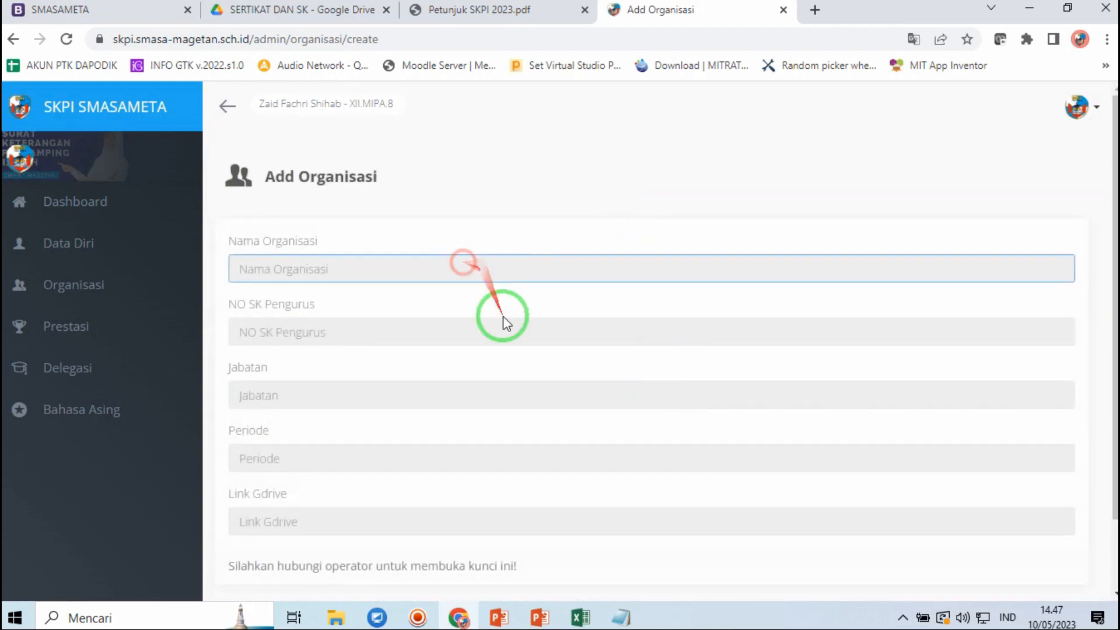
left_click(508, 341)
left_click(511, 176)
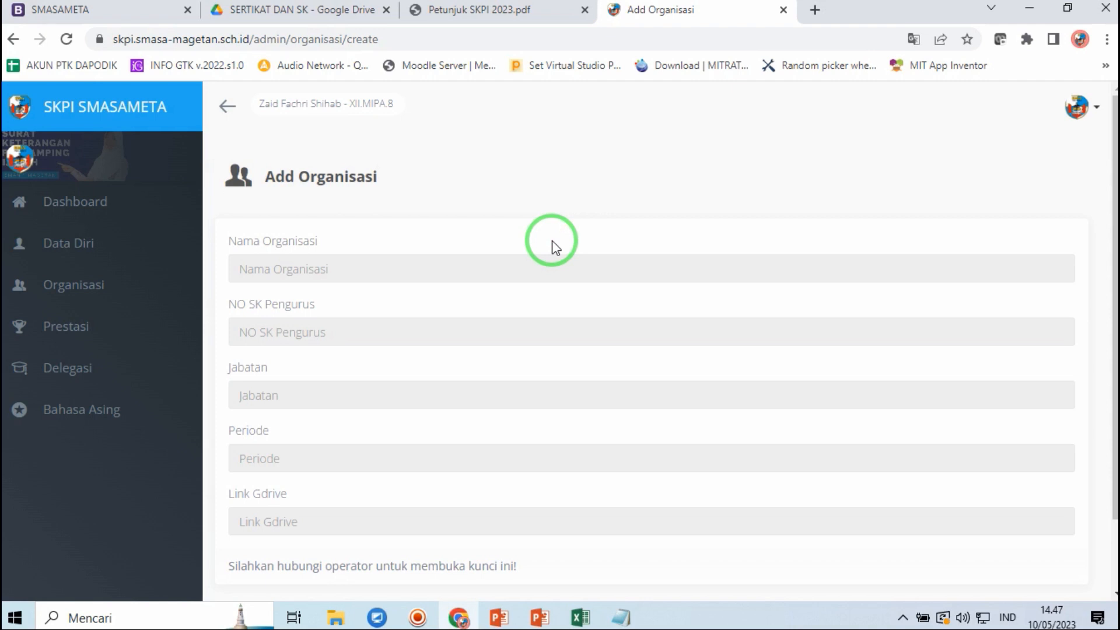
left_click(79, 285)
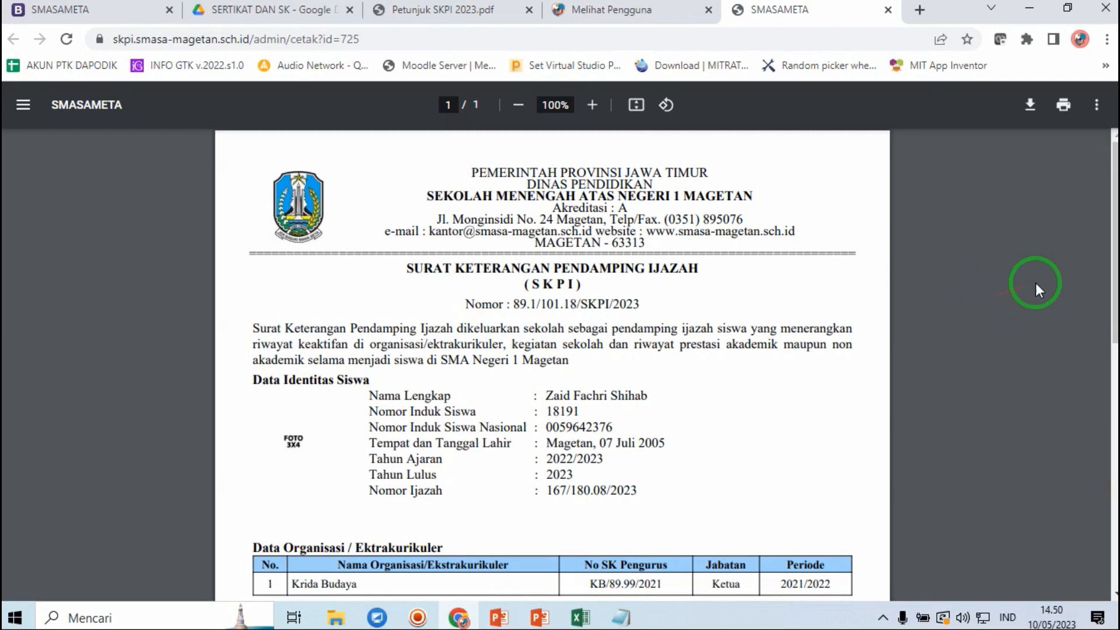
left_click(1111, 217)
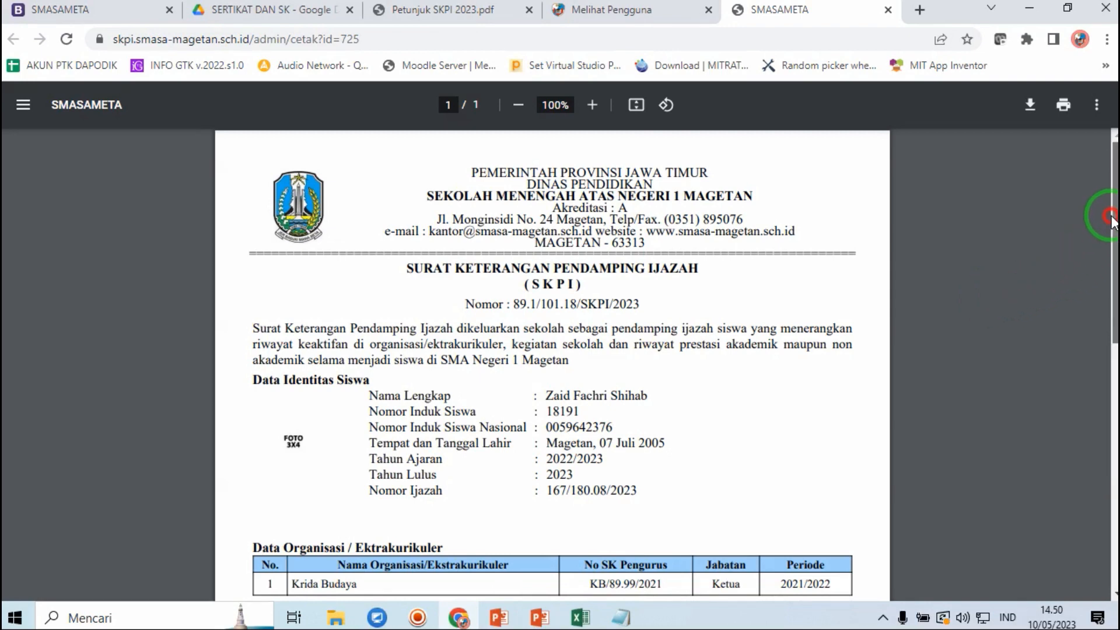
left_click_drag(1112, 217, 1098, 255)
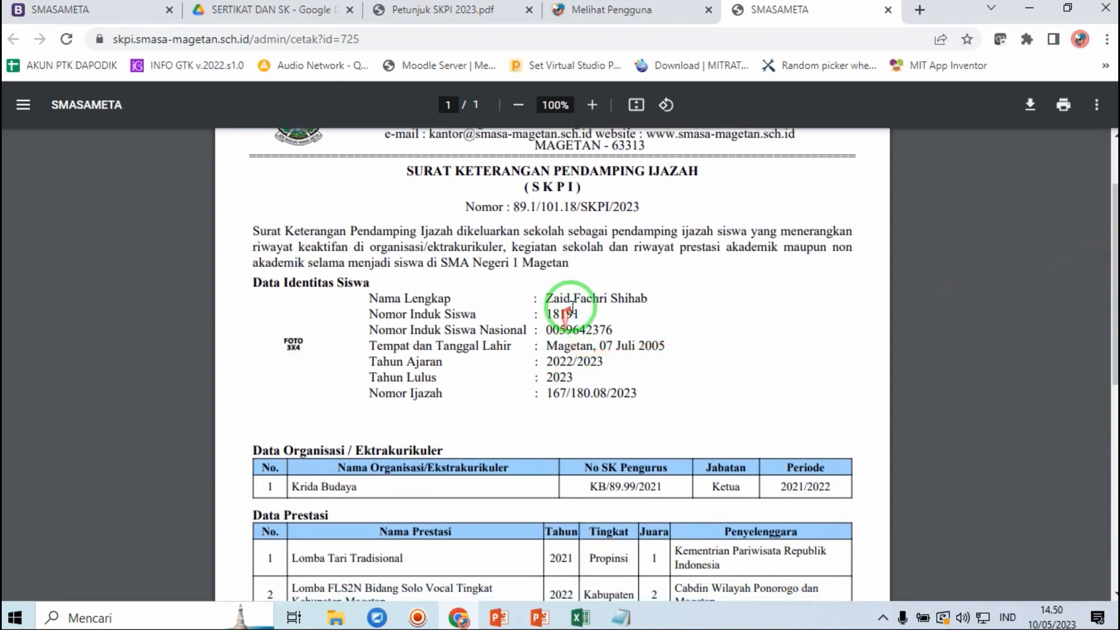
left_click(548, 296)
left_click_drag(549, 296, 618, 394)
left_click(635, 385)
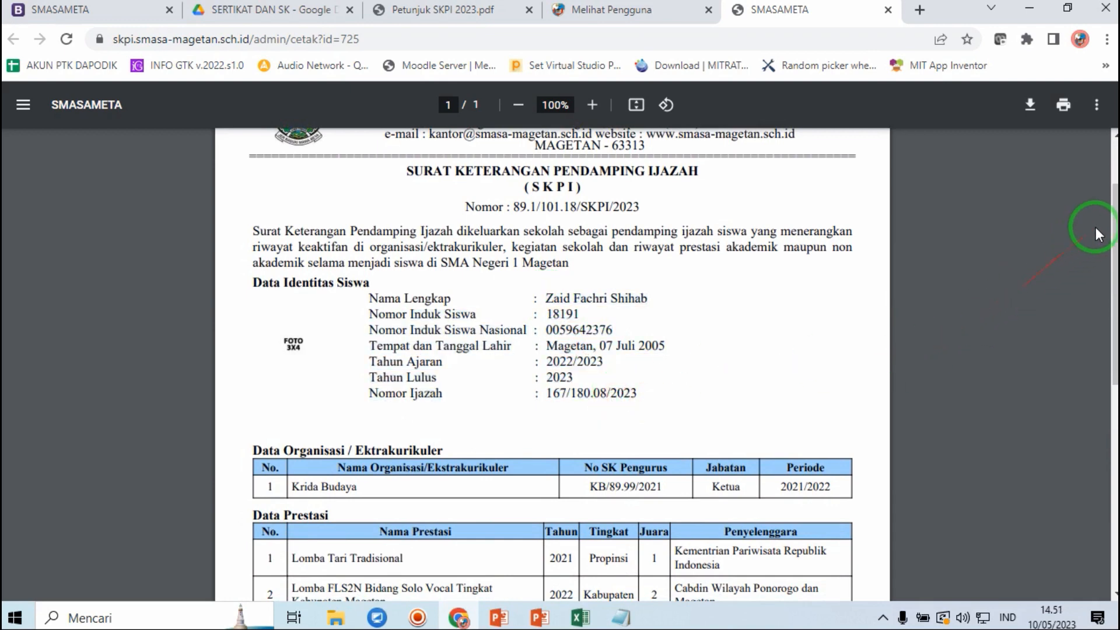
left_click_drag(1113, 220, 1076, 322)
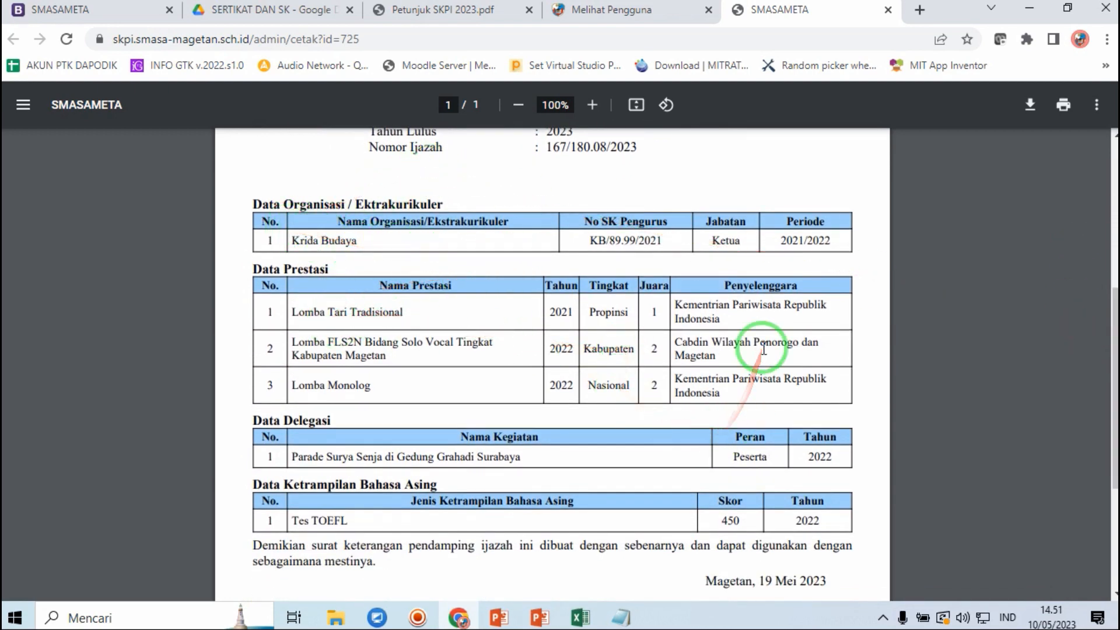
left_click_drag(1113, 305, 1110, 330)
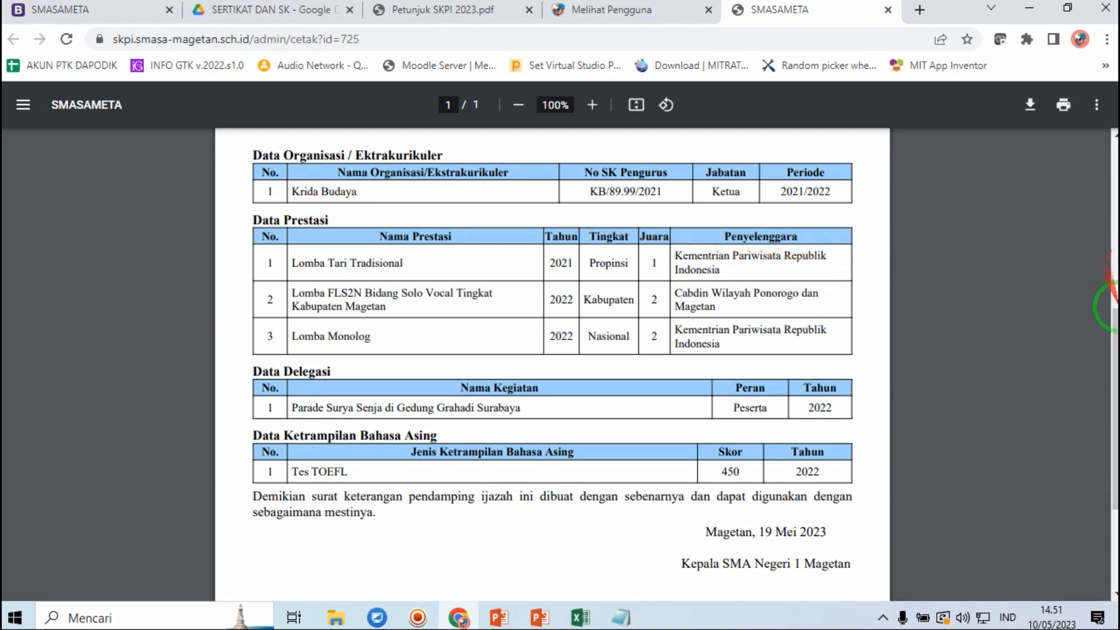
mouse_move(1114, 335)
left_mouse_down()
mouse_move(1097, 444)
mouse_move(1071, 155)
left_mouse_up()
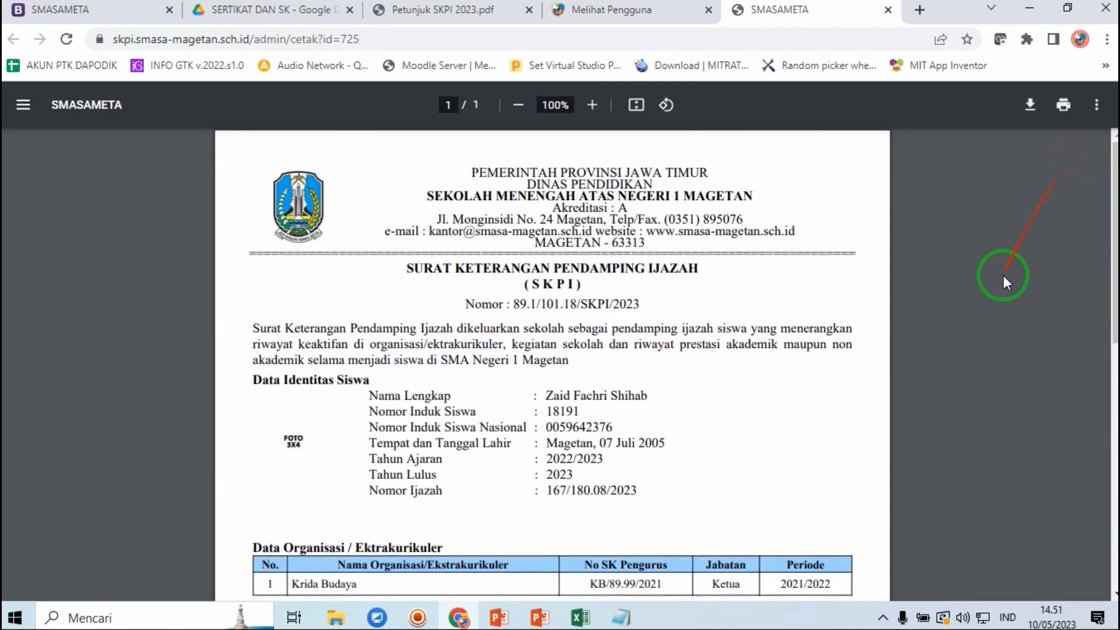